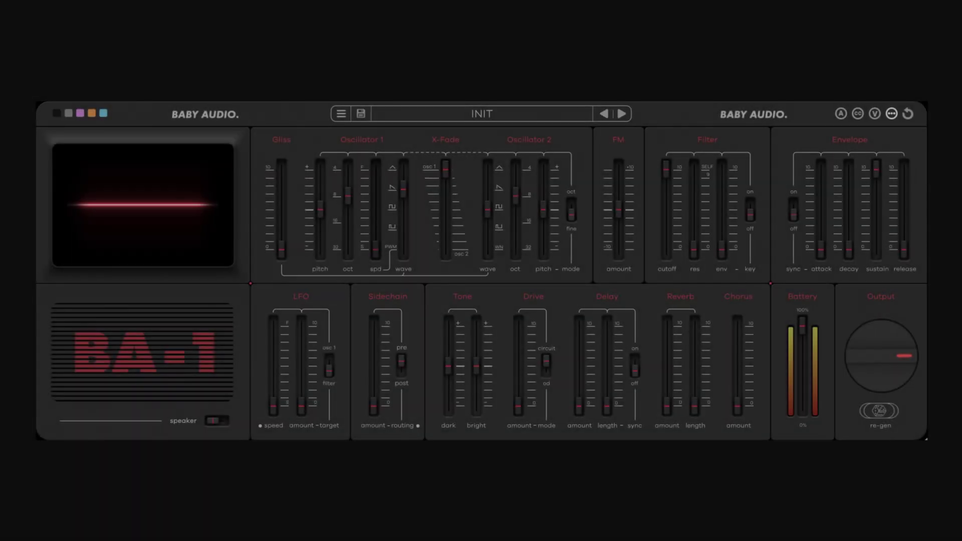
Step: Sweep X-Fade fully to oscillator 2 and return it to oscillator 1
mouse_move(480, 319)
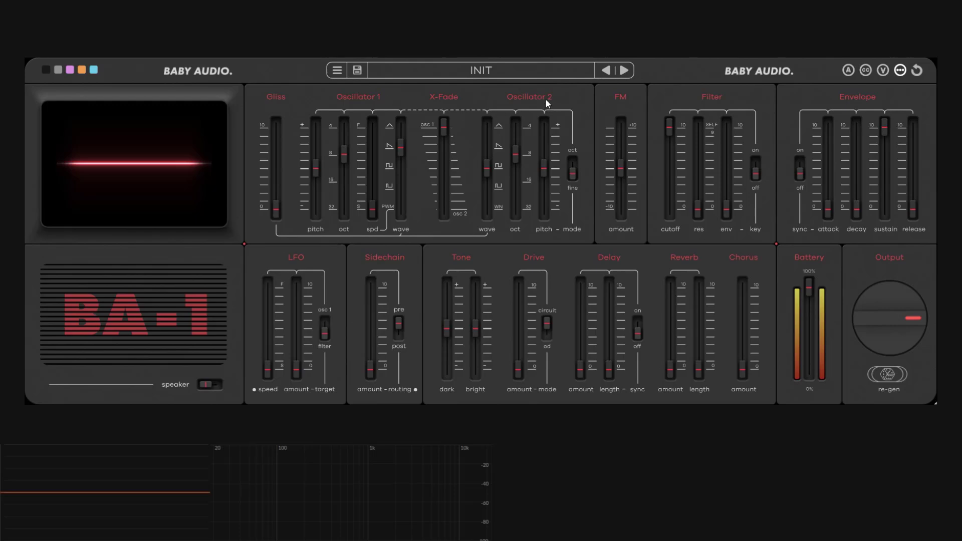
mouse_move(449, 131)
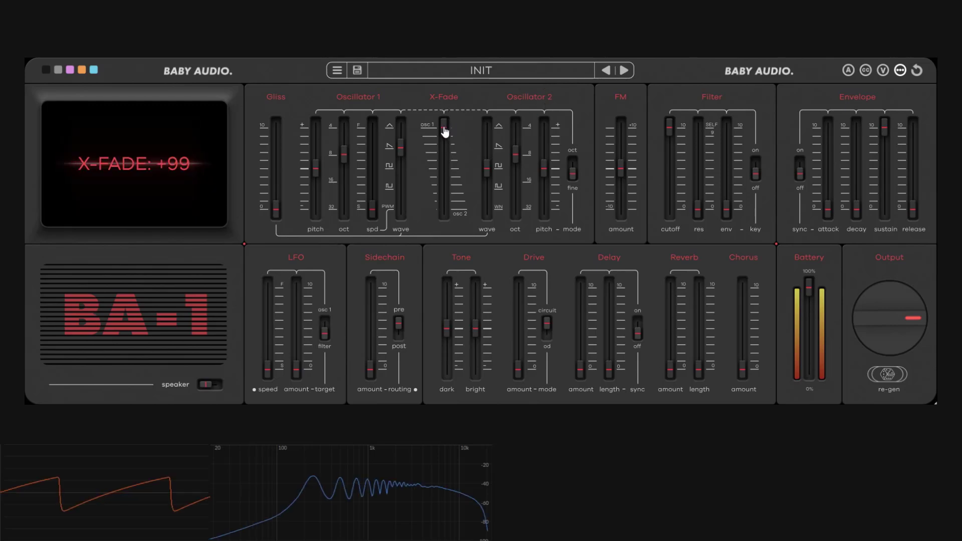
drag(448, 131, 445, 259)
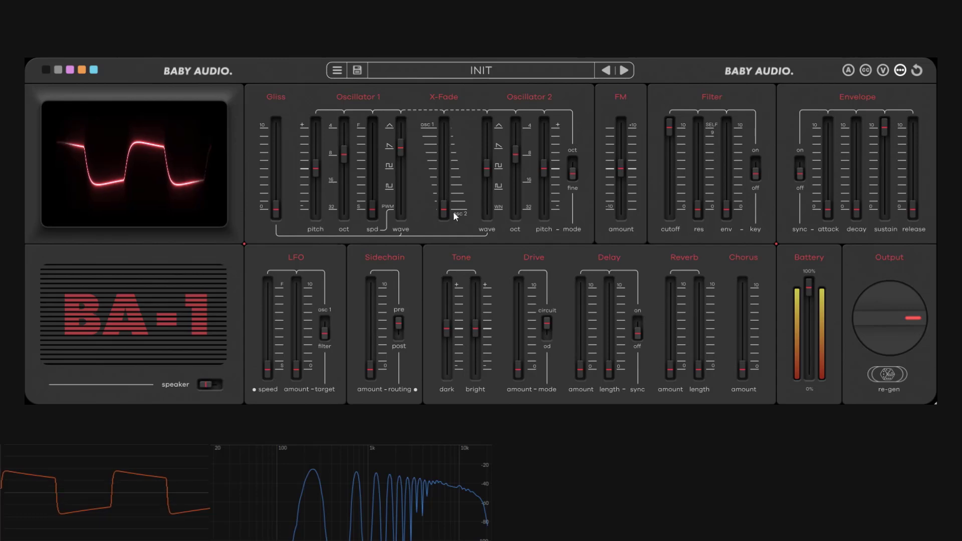
drag(454, 216, 446, 112)
Step: Switch oscillator 1's wave to triangle and on to PWM, and vary the PWM speed
drag(401, 148, 408, 125)
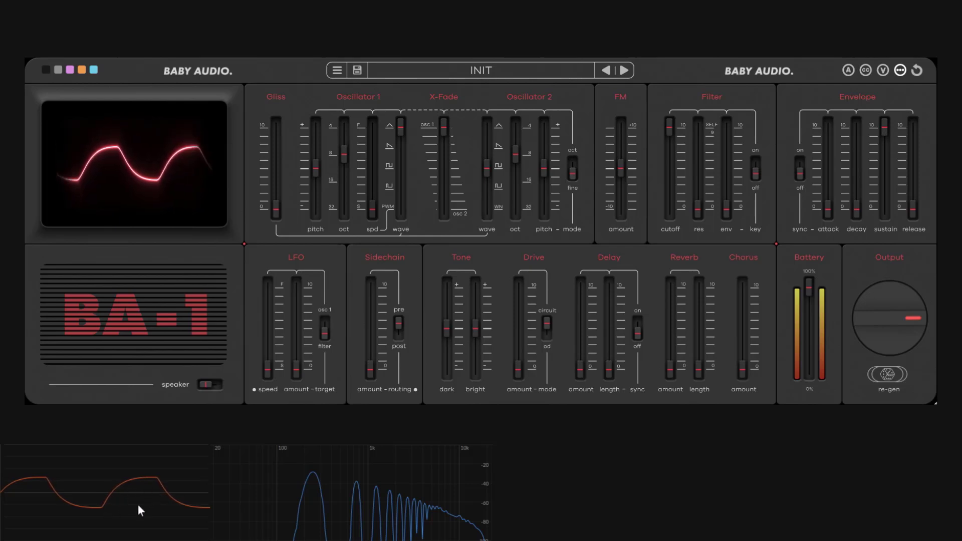
drag(402, 134, 401, 214)
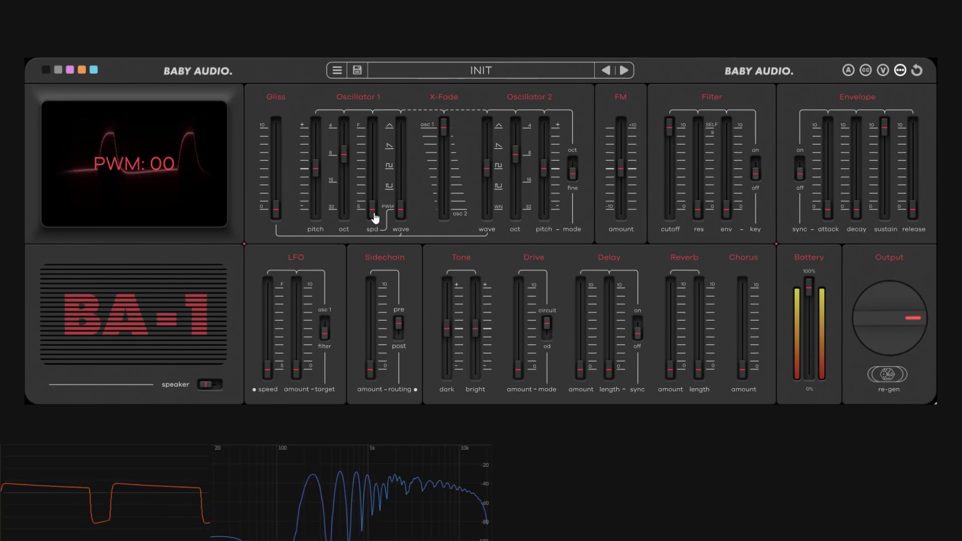
mouse_move(375, 217)
mouse_down()
mouse_move(380, 117)
mouse_move(383, 212)
mouse_up()
Step: Set X-Fade to -99 for oscillator 2 and try its triangle wave followed by white noise (WN)
mouse_move(451, 111)
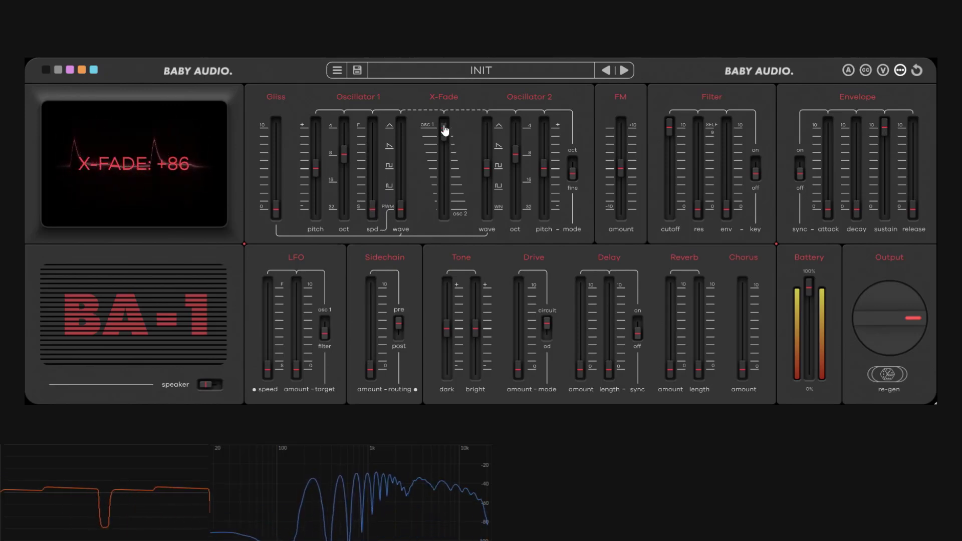
drag(444, 129, 442, 281)
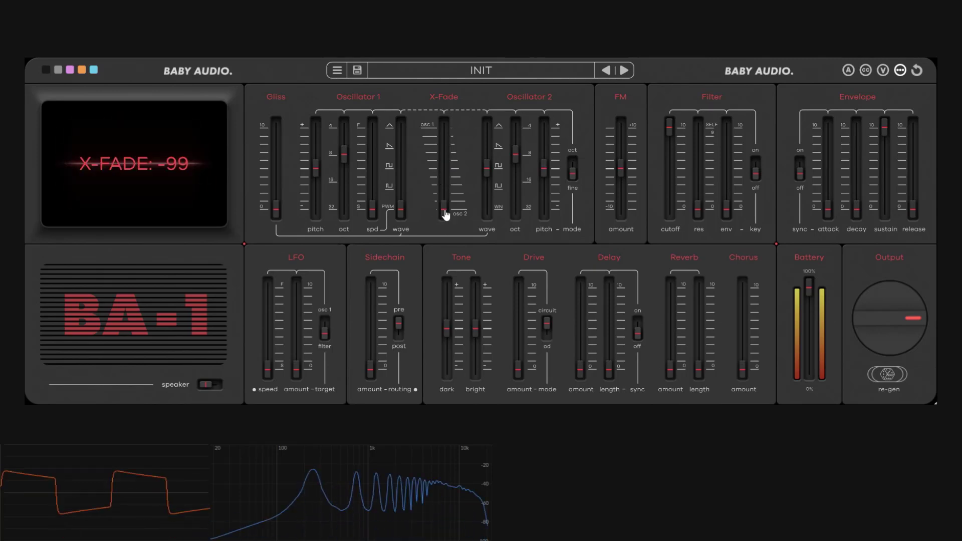
mouse_move(481, 189)
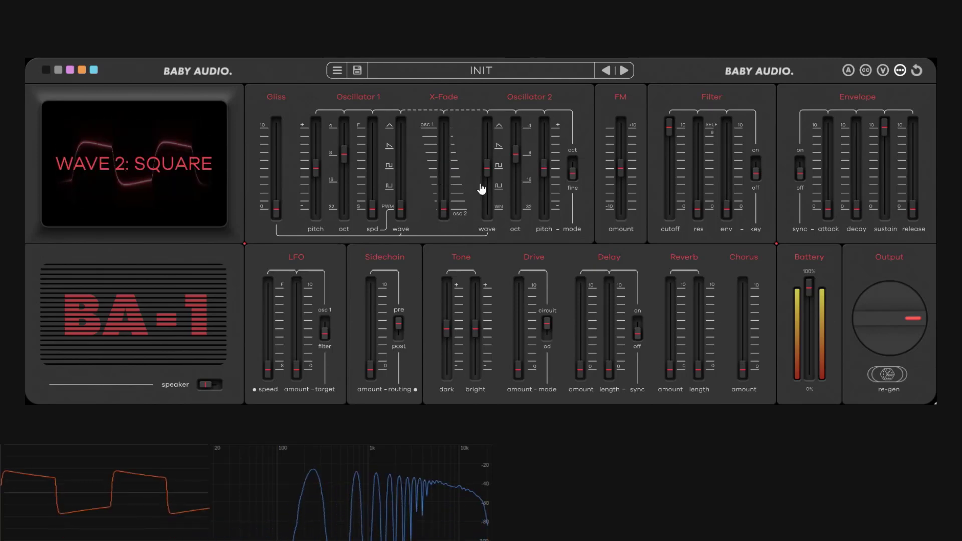
drag(491, 182, 494, 133)
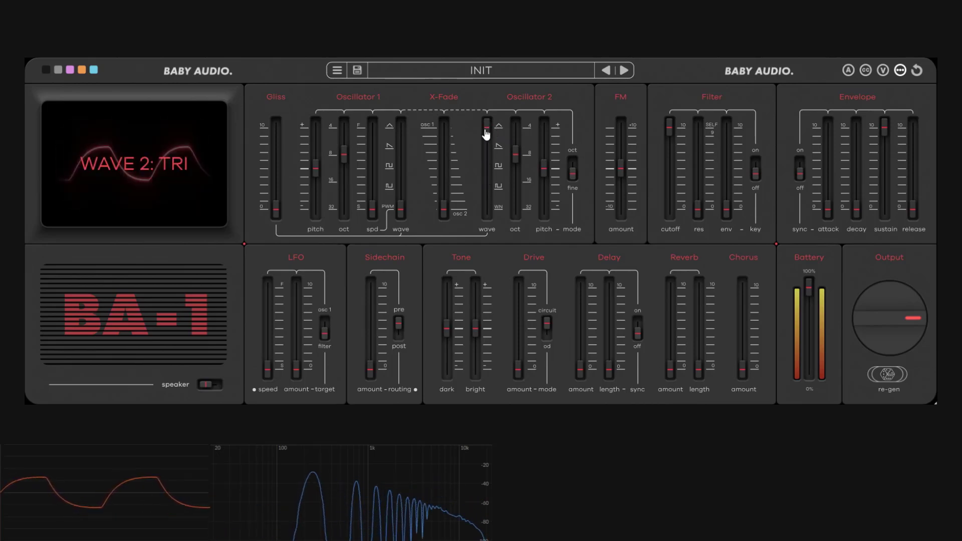
drag(489, 133, 488, 210)
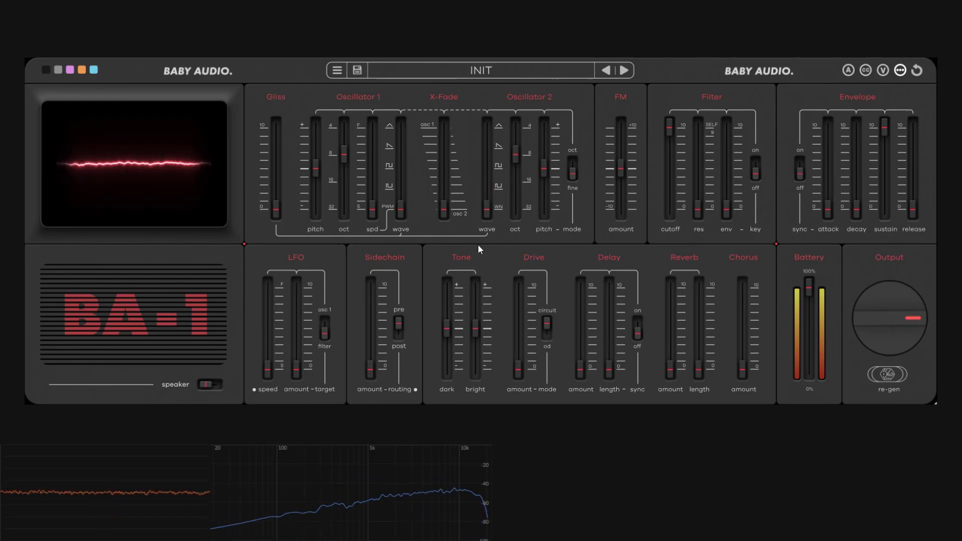
mouse_move(482, 220)
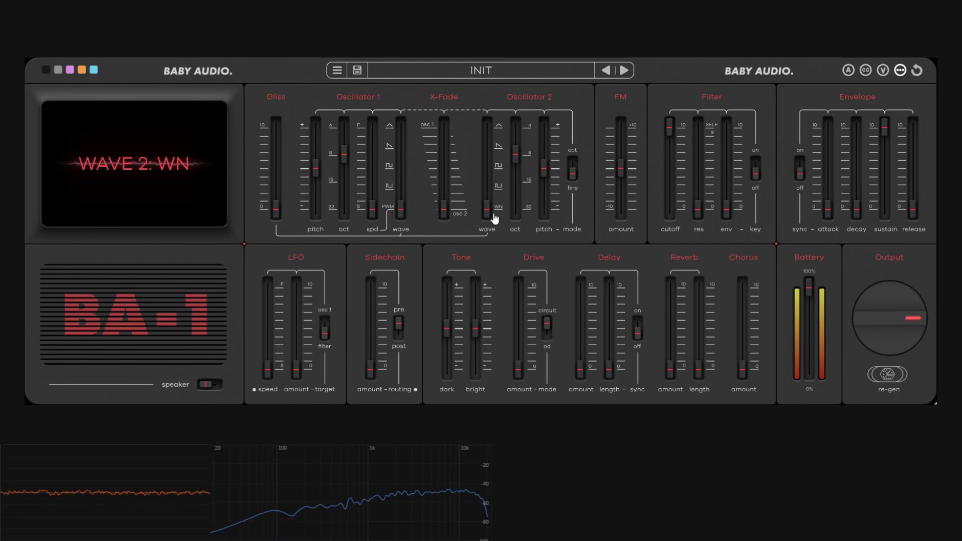
Step: Crossfade back fully to oscillator 1 and set its wave to triangle
drag(444, 209, 444, 111)
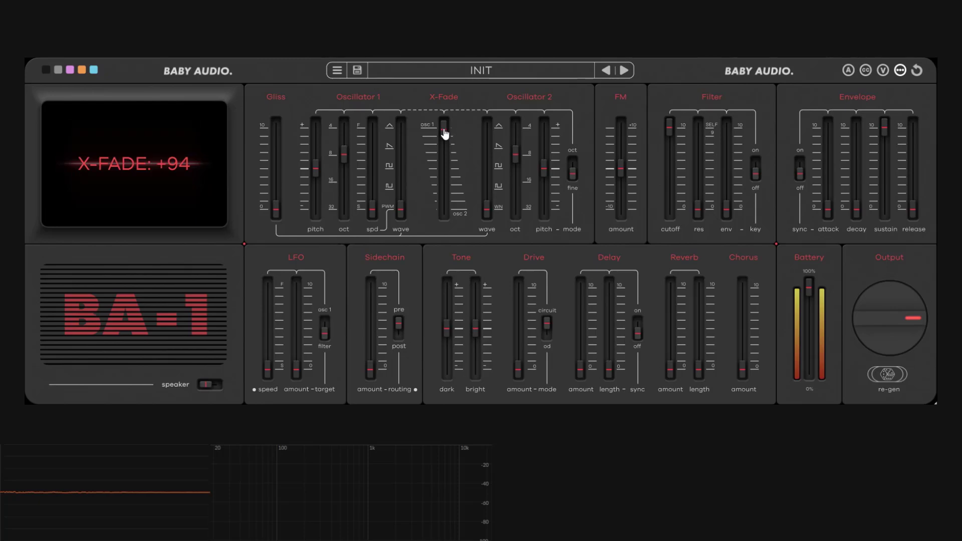
drag(400, 152, 407, 115)
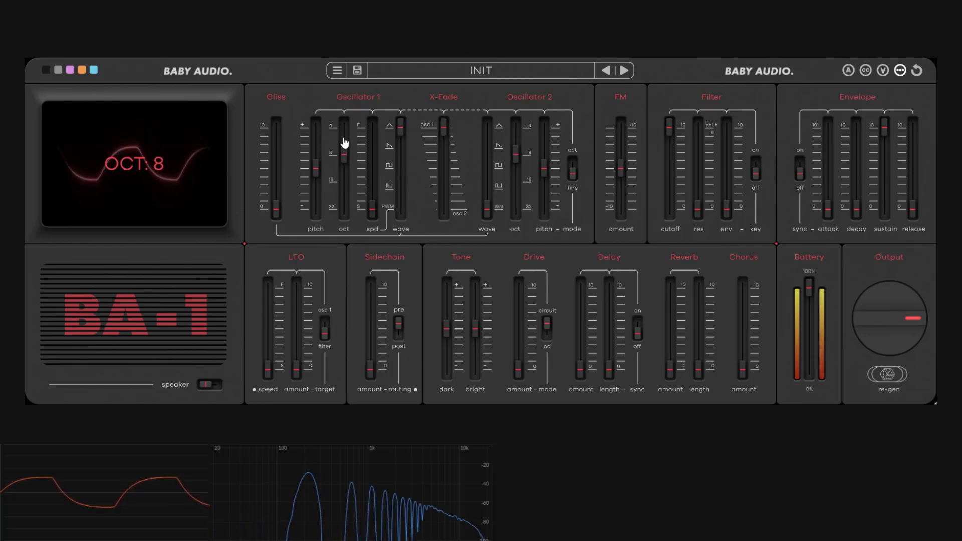
Step: Lower oscillator 1 to octave 16 and its pitch fully, and restore octave 8 and pitch 00
drag(344, 144, 348, 189)
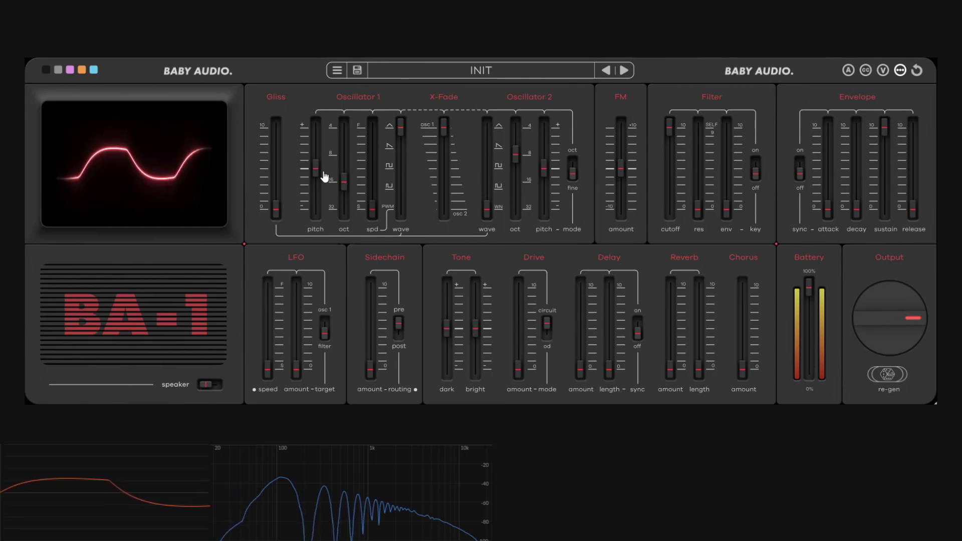
drag(317, 173, 328, 250)
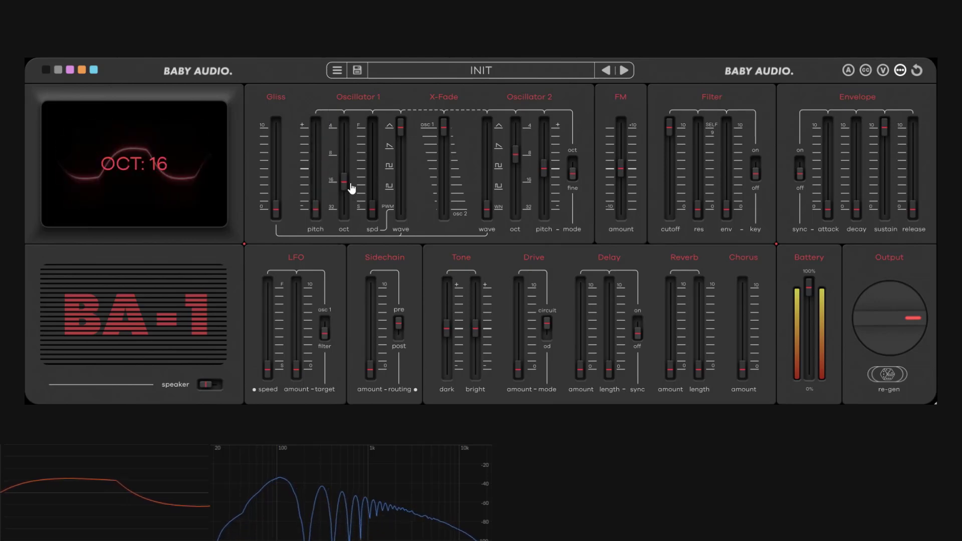
drag(352, 188, 345, 156)
drag(317, 210, 321, 176)
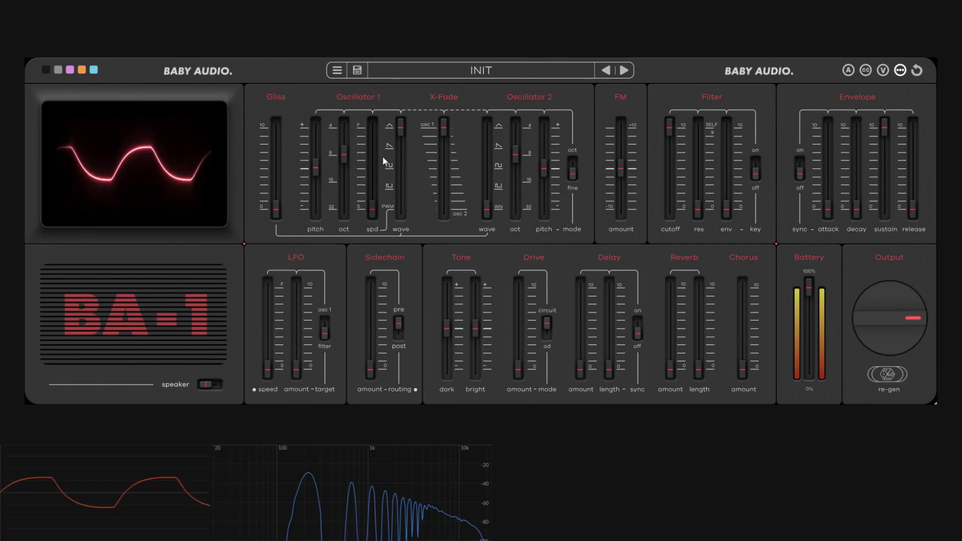
drag(399, 130, 425, 125)
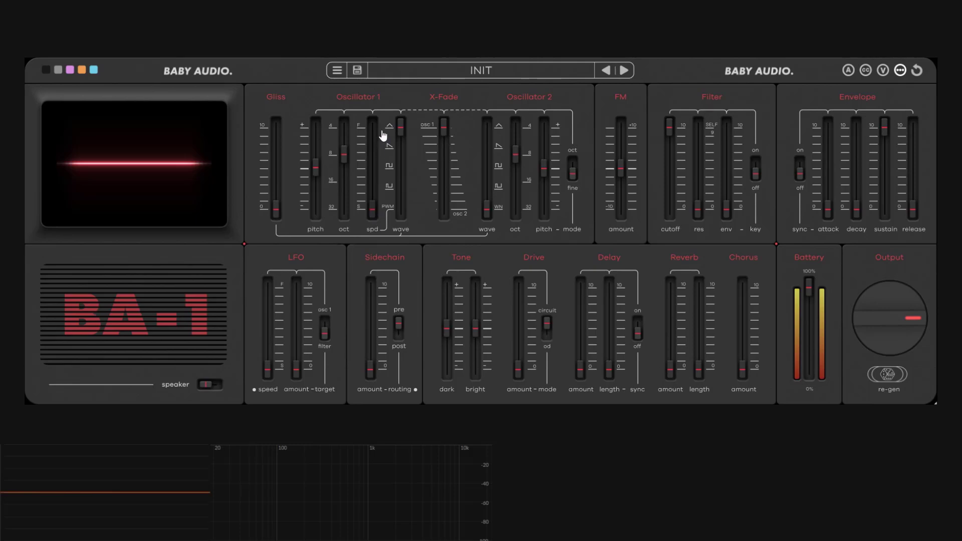
mouse_move(316, 170)
mouse_down()
mouse_move(318, 209)
mouse_move(318, 187)
mouse_up()
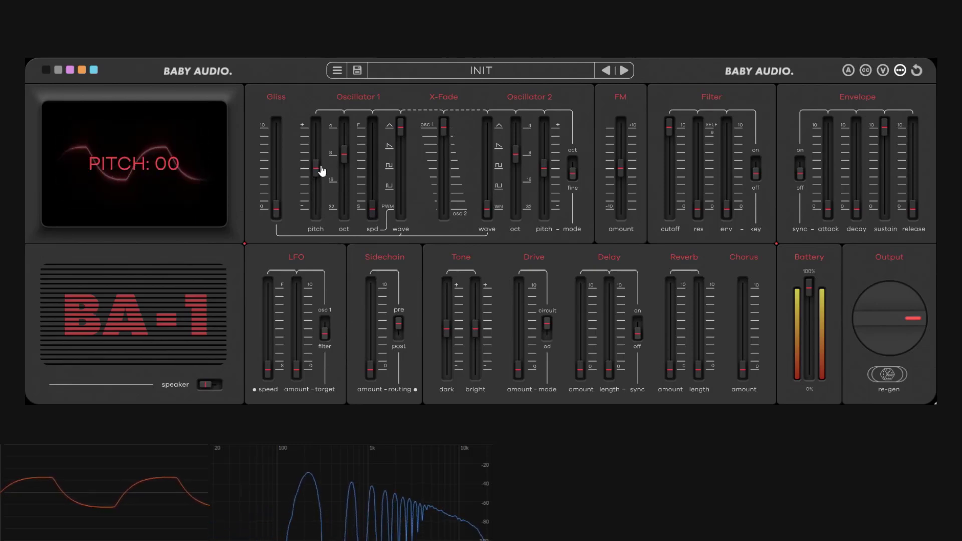
Step: Crossfade fully to oscillator 2 and set its wave to triangle
drag(445, 125, 455, 278)
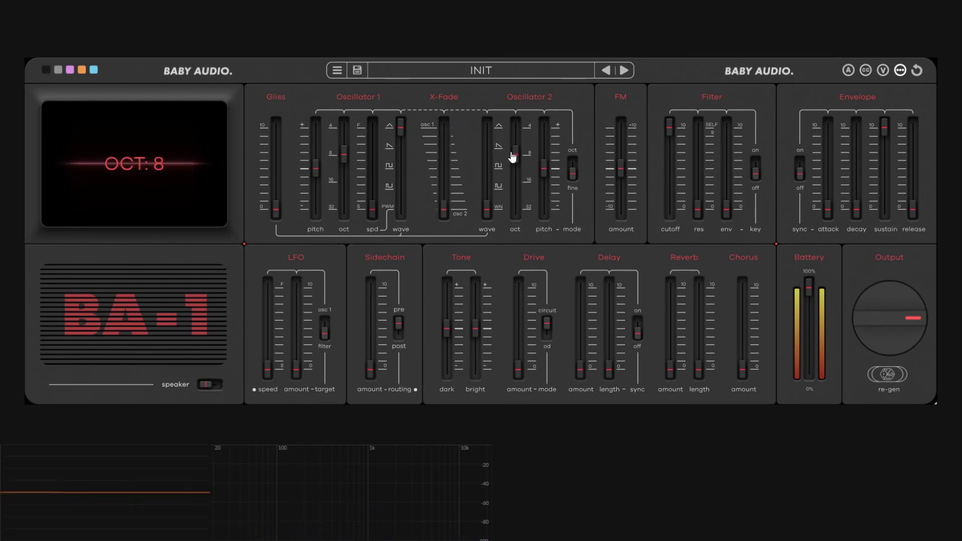
drag(486, 208, 518, 168)
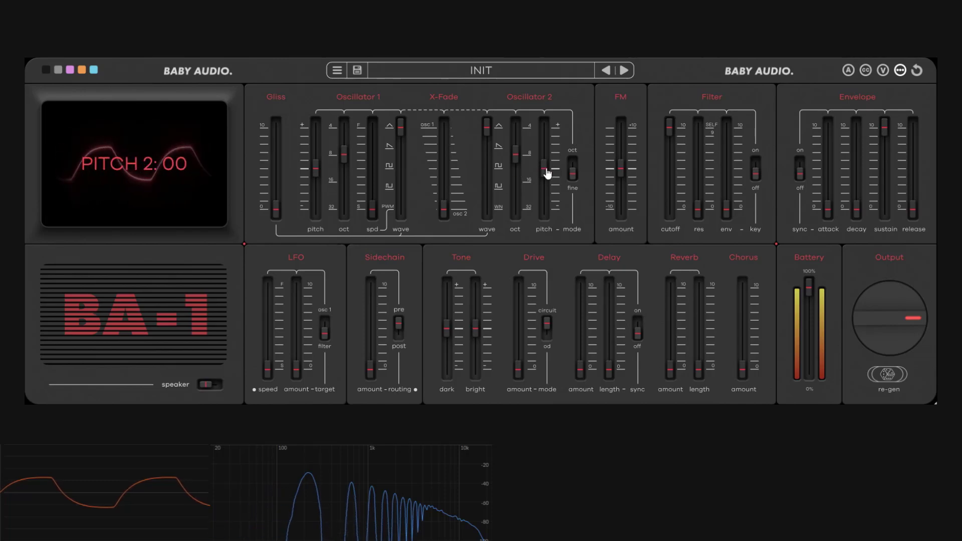
Step: Lower oscillator 2's pitch to -99 and reset it to 00
mouse_move(315, 157)
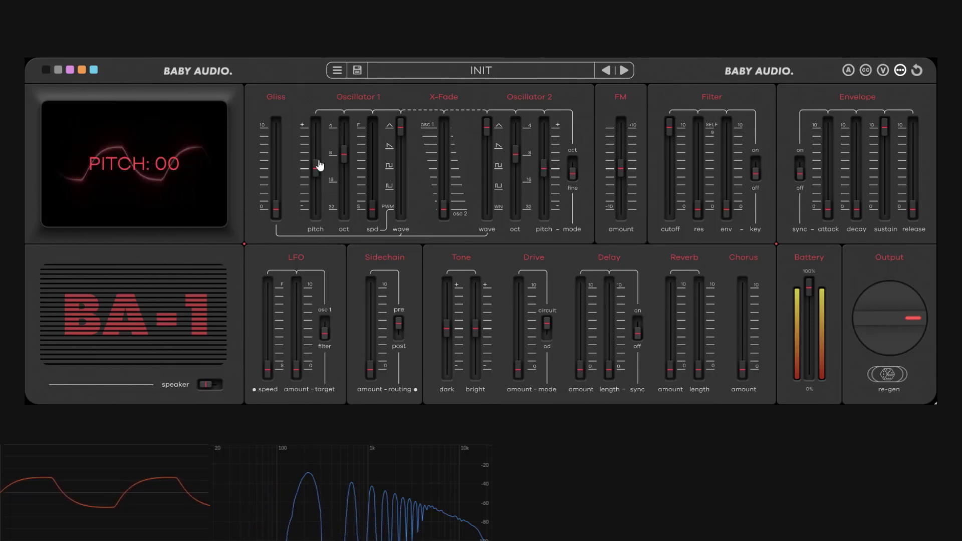
drag(547, 178, 551, 259)
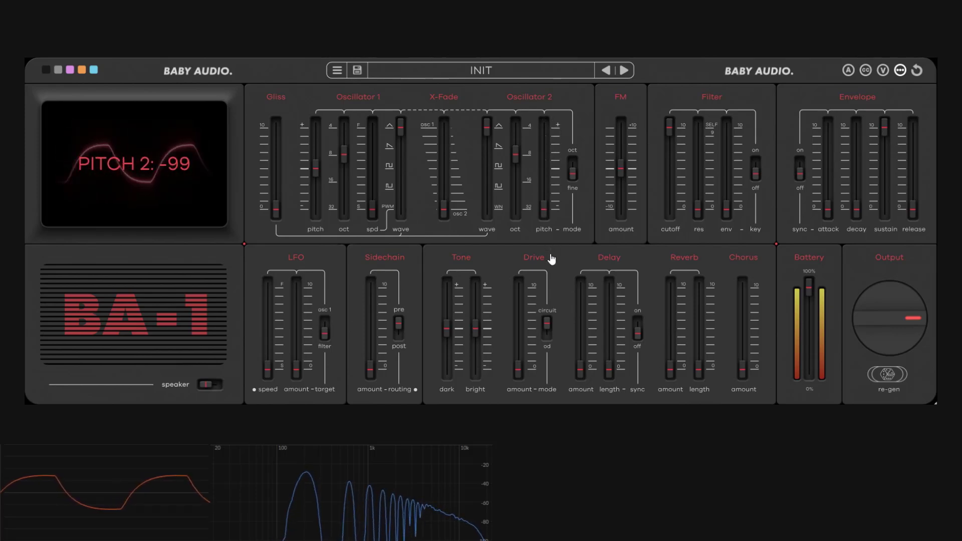
double_click(550, 214)
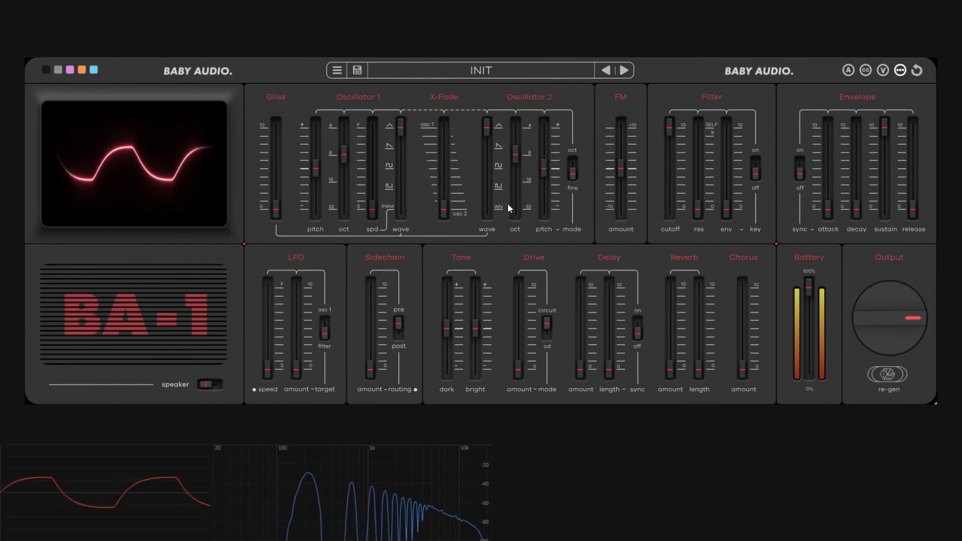
Step: Detune oscillator 2's pitch to -06 in the fine range, switch the range to oct and try its pitch there
click(578, 187)
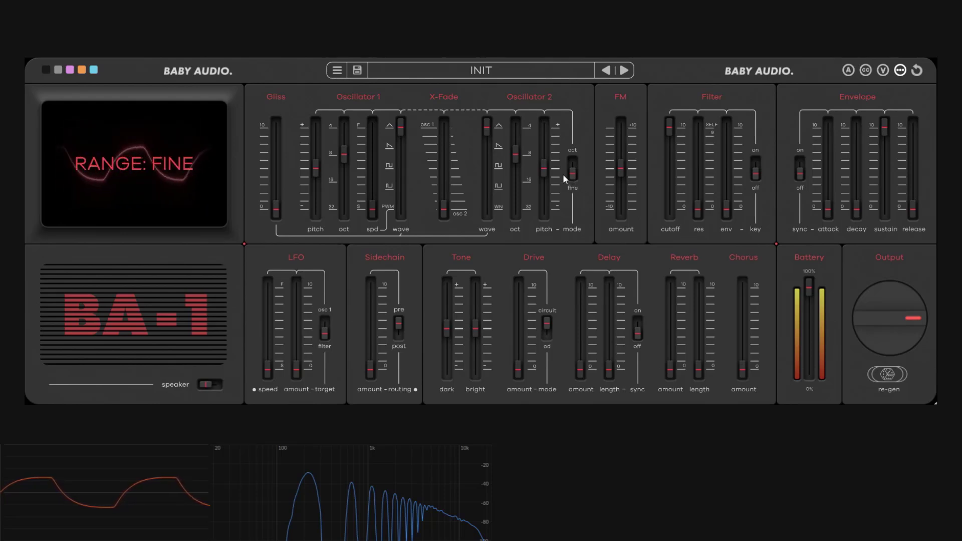
mouse_move(550, 171)
mouse_down()
mouse_move(554, 112)
mouse_move(545, 236)
mouse_move(552, 179)
mouse_up()
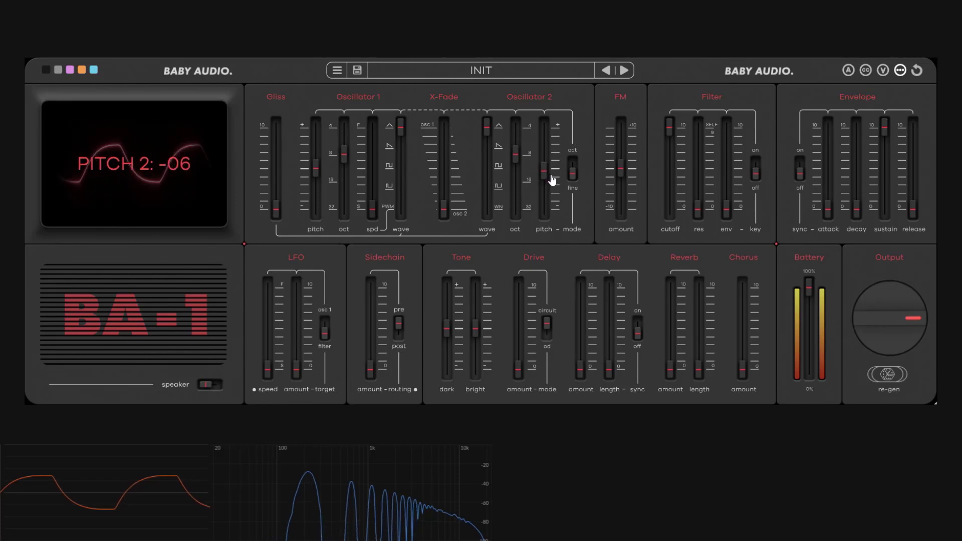
click(574, 167)
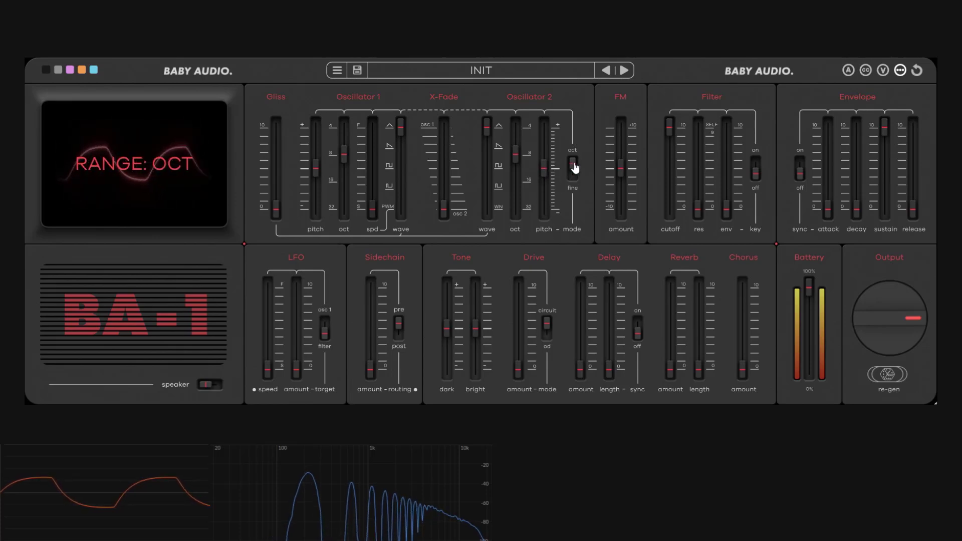
mouse_move(539, 176)
mouse_down()
mouse_move(553, 123)
mouse_move(555, 244)
mouse_move(555, 173)
mouse_up()
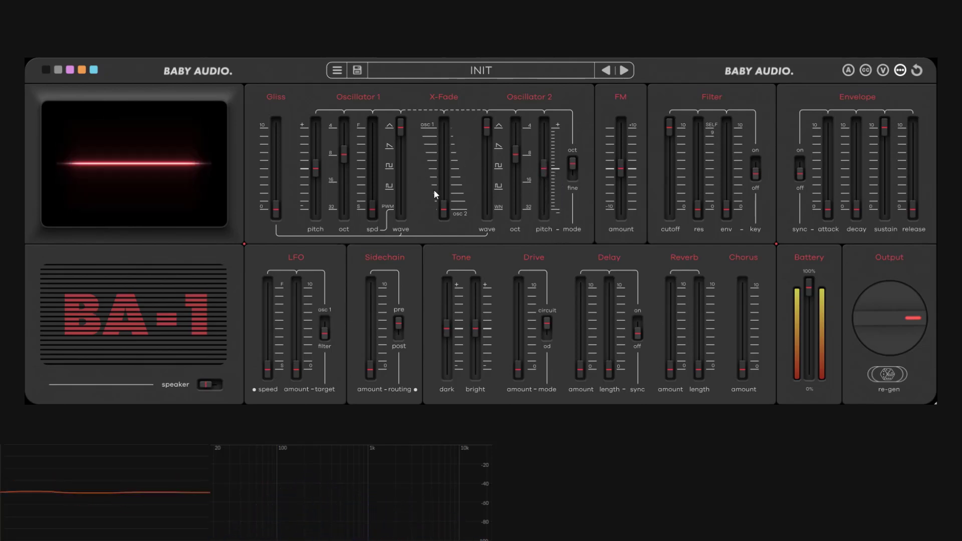
Step: Blend both oscillators with X-Fade at -03 and set oscillator 2 to octave 8 with a square wave
drag(447, 204, 457, 180)
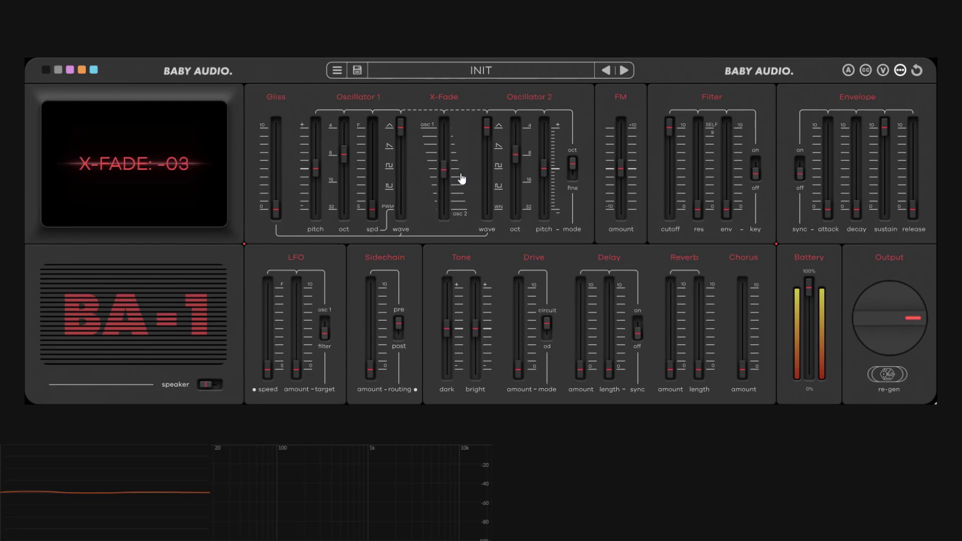
click(517, 159)
mouse_move(518, 165)
mouse_down()
mouse_move(517, 180)
mouse_move(517, 156)
mouse_move(517, 182)
mouse_move(524, 152)
mouse_up()
click(497, 171)
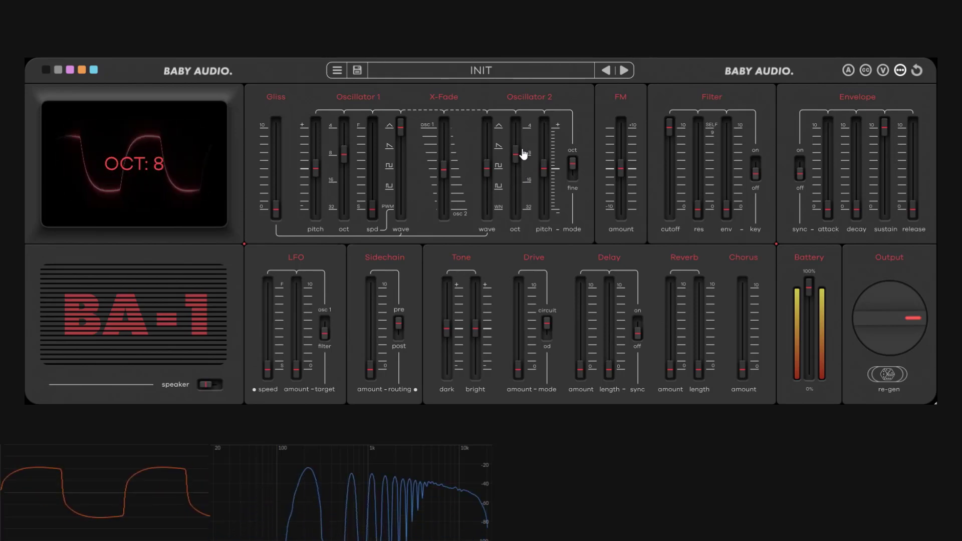
Step: Set oscillator 1 to octave 16 and switch both oscillators' waves to sawtooth
drag(348, 176, 349, 187)
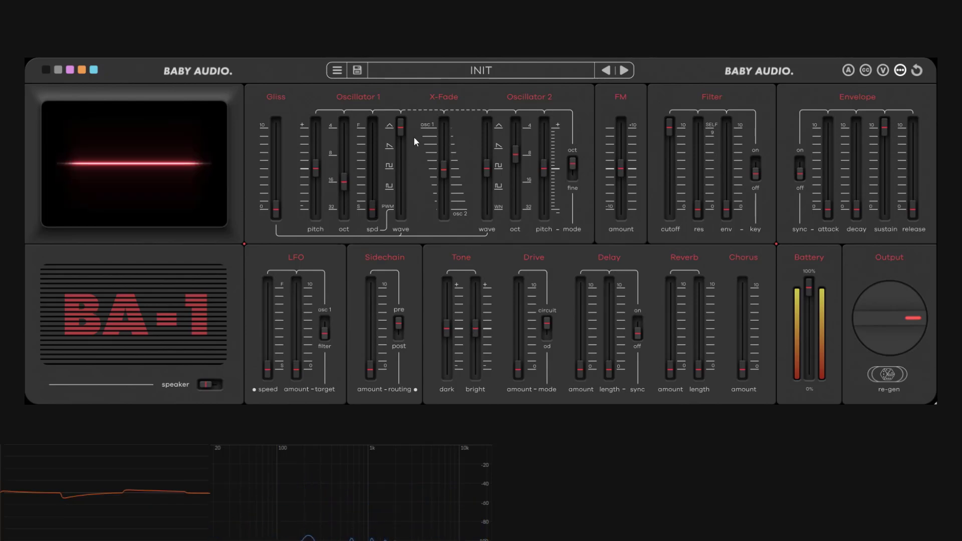
drag(400, 129, 407, 143)
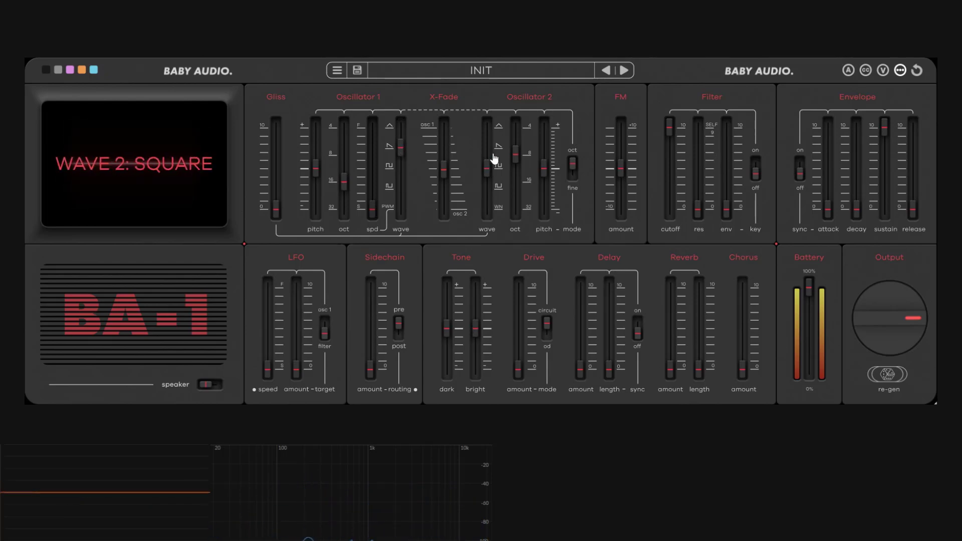
drag(496, 156, 498, 150)
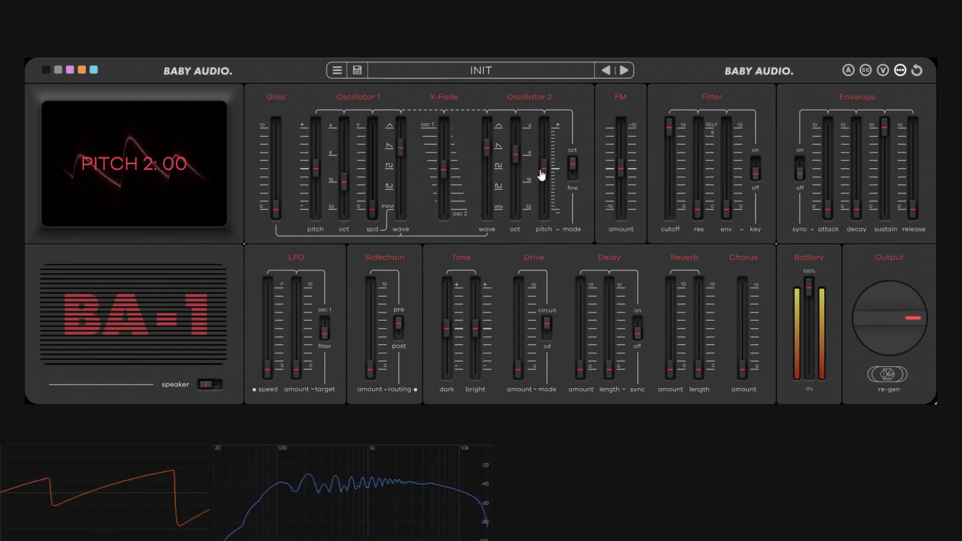
Step: Fine-tune oscillator 2's pitch in the fine range and lower oscillator 1's pitch to -99
click(574, 176)
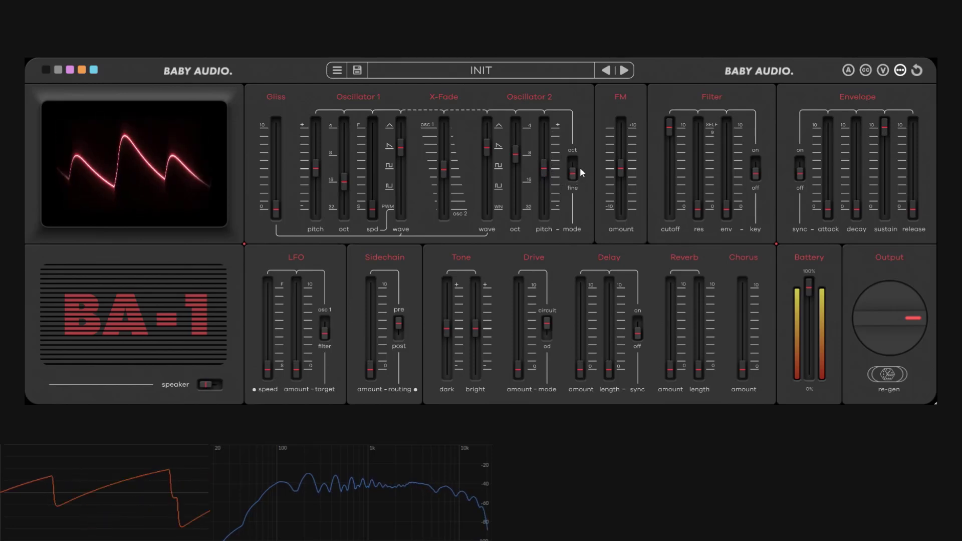
drag(546, 177, 547, 175)
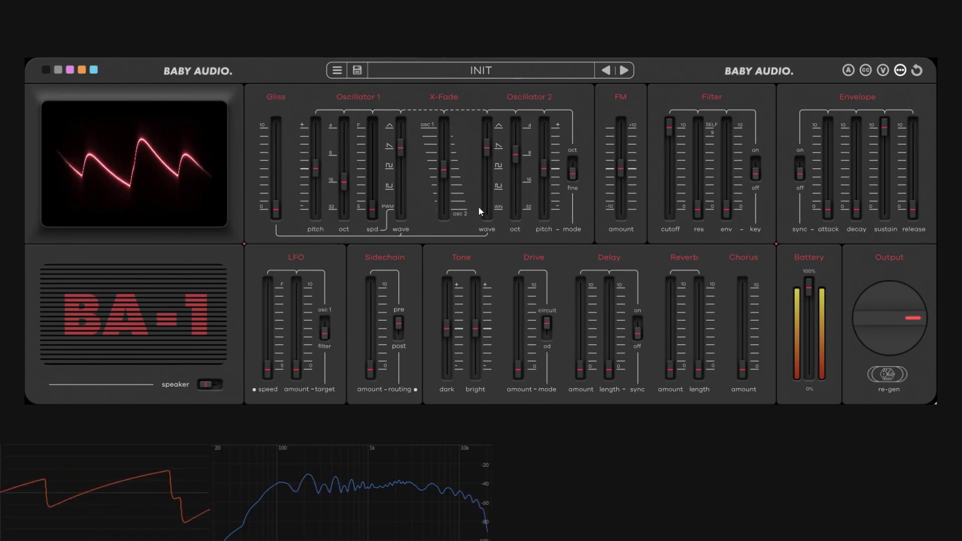
drag(318, 177, 329, 298)
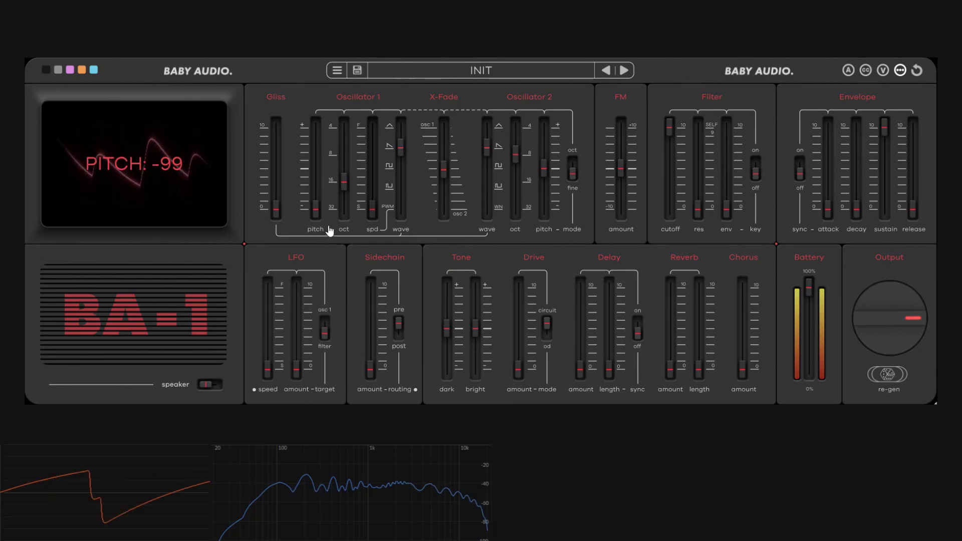
Step: Bring oscillator 1's pitch to -09 and -06, comparing oscillator 2 alone with an X-Fade blend at -05, and recentre the pitch
drag(329, 230, 325, 178)
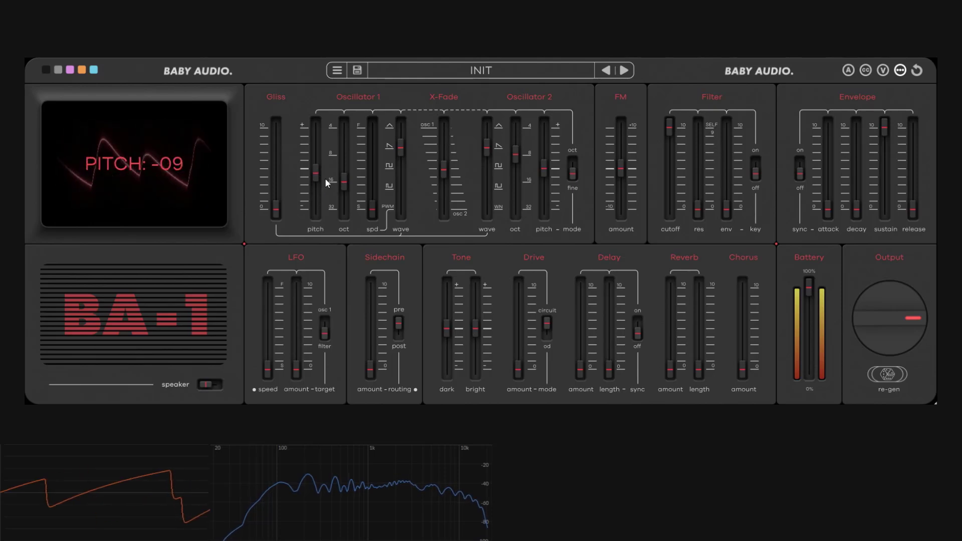
drag(443, 170, 439, 282)
mouse_move(323, 180)
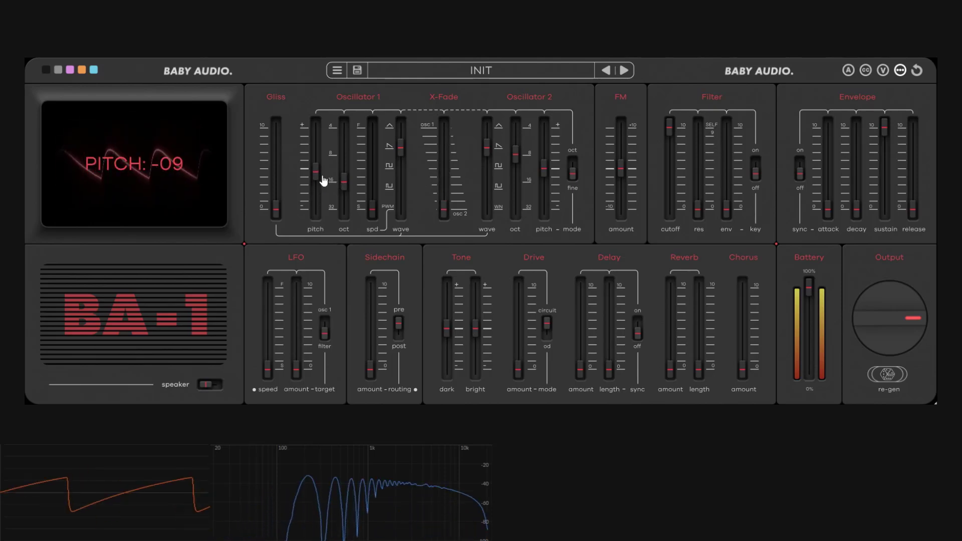
drag(316, 174, 342, 183)
mouse_move(316, 168)
mouse_down()
mouse_move(311, 236)
mouse_move(319, 185)
mouse_up()
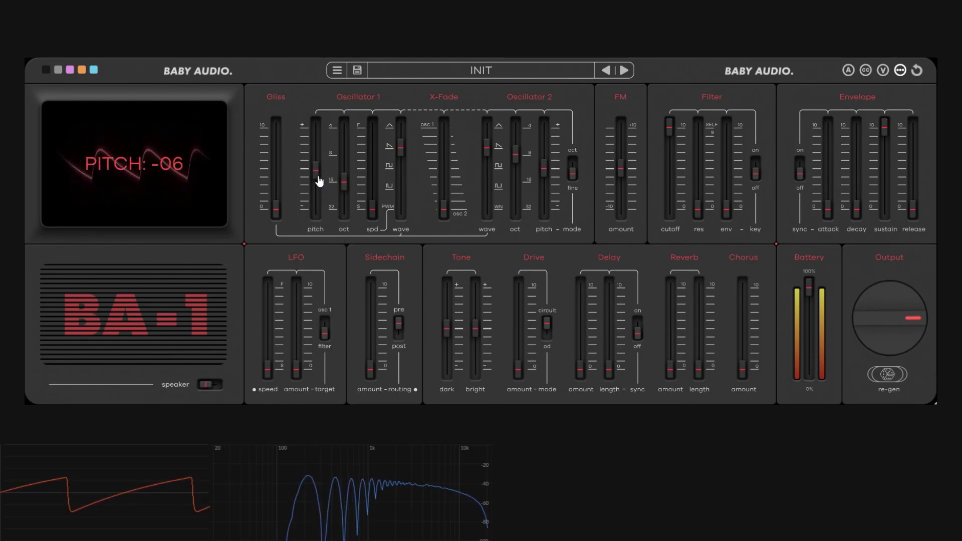
drag(448, 210, 450, 178)
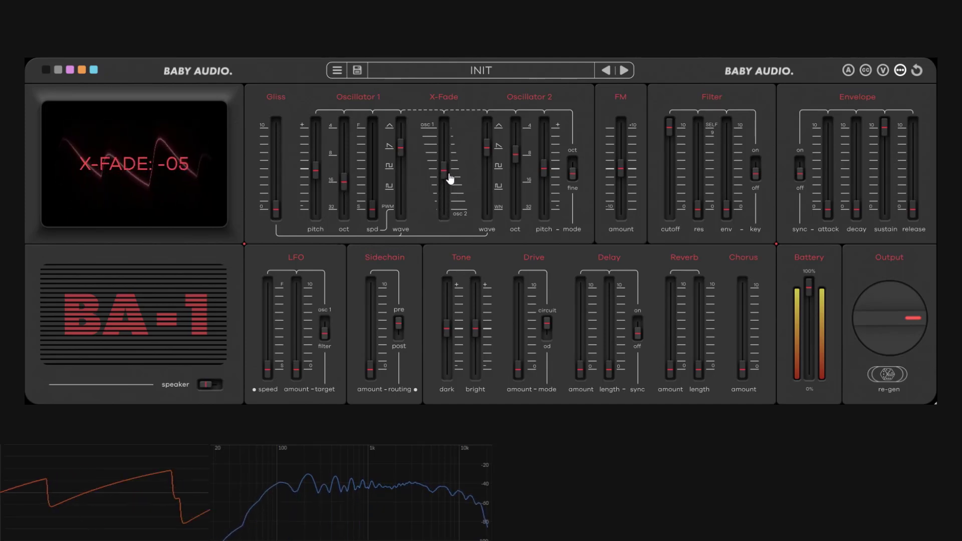
mouse_move(323, 171)
mouse_down()
mouse_move(314, 240)
mouse_move(318, 157)
mouse_move(316, 174)
mouse_up()
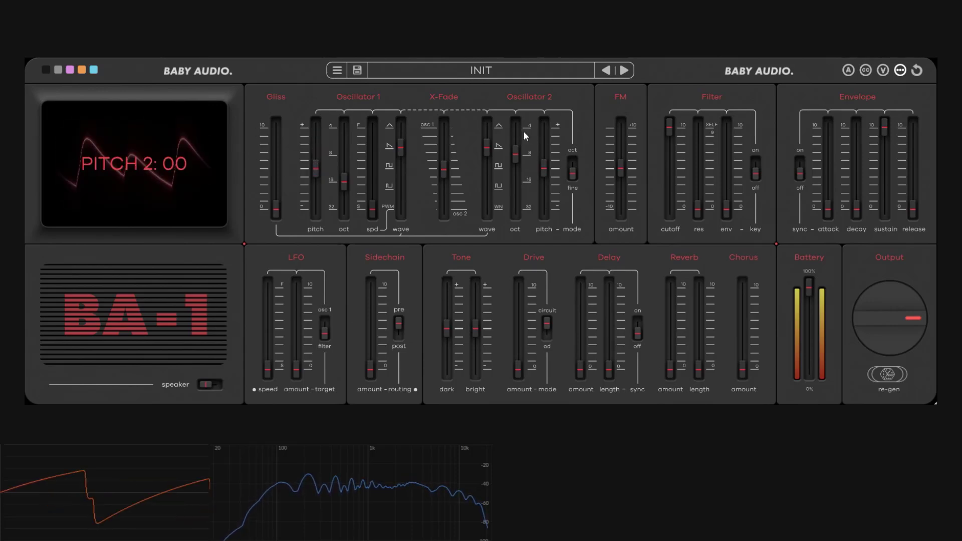
Step: Try oscillator 2's pitch at -99 in the fine range, switch its mode to oct and set the pitch to +05 and +07
drag(547, 175, 551, 239)
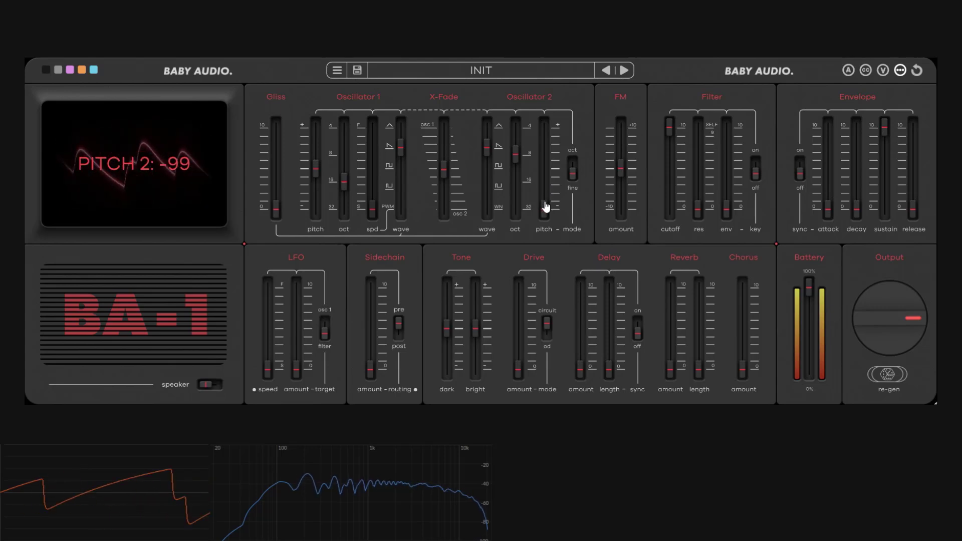
drag(546, 207, 547, 167)
click(574, 170)
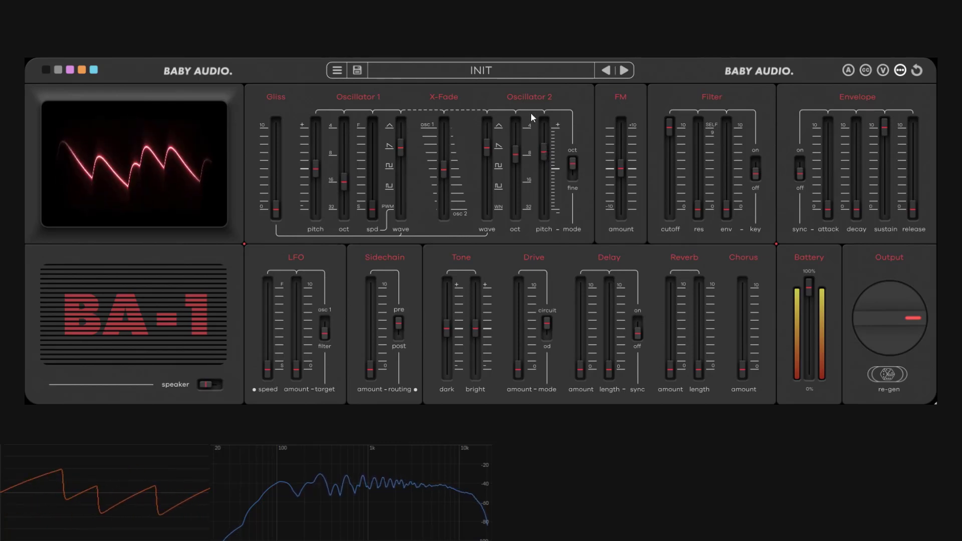
click(526, 151)
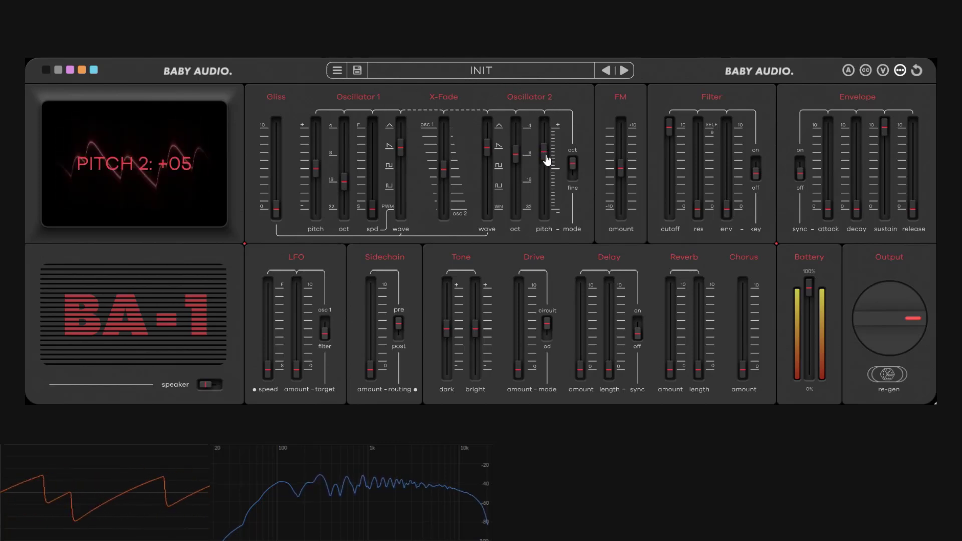
drag(546, 160, 549, 151)
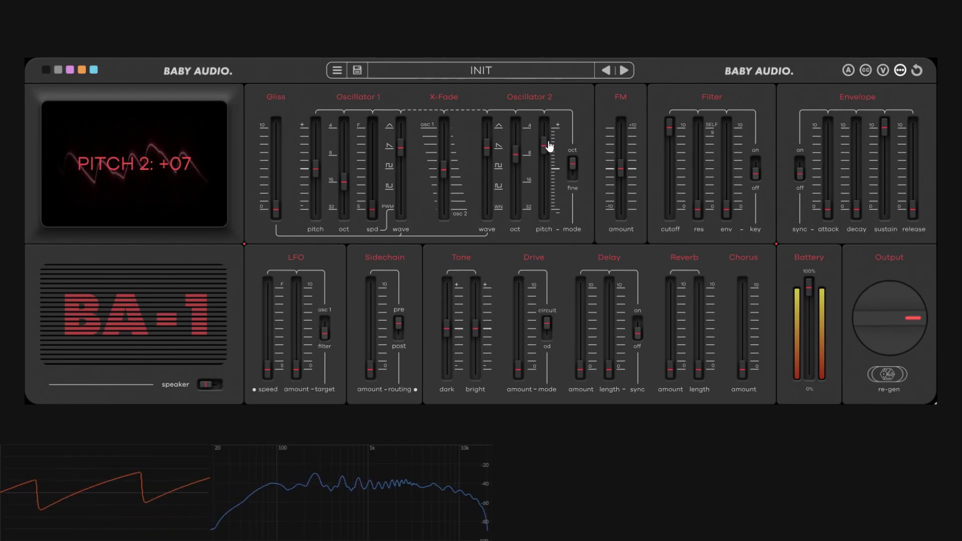
Step: Reset the patch to the INIT settings and try small FM amounts around +05 with X-Fade fully on oscillator 1
click(917, 70)
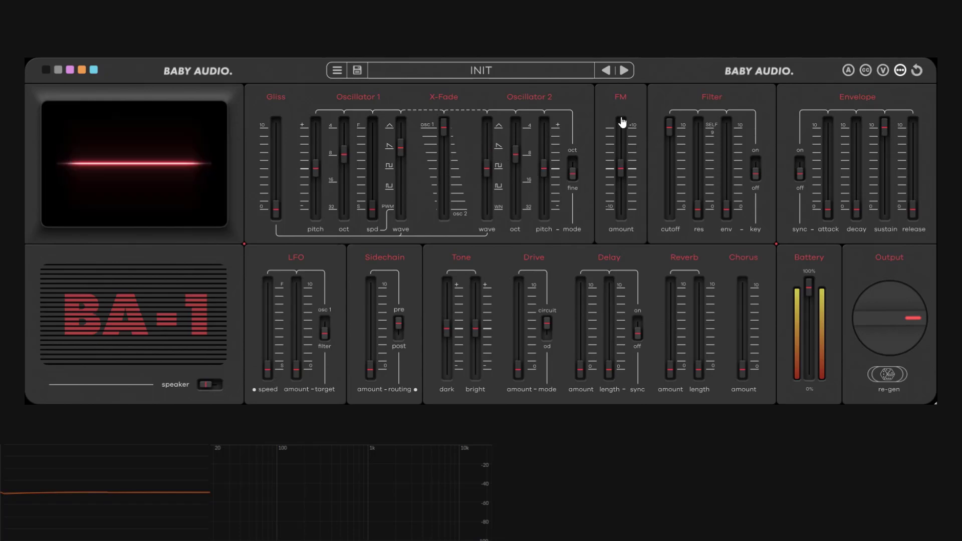
mouse_move(445, 137)
mouse_down()
mouse_move(449, 143)
mouse_move(454, 122)
mouse_up()
mouse_move(625, 181)
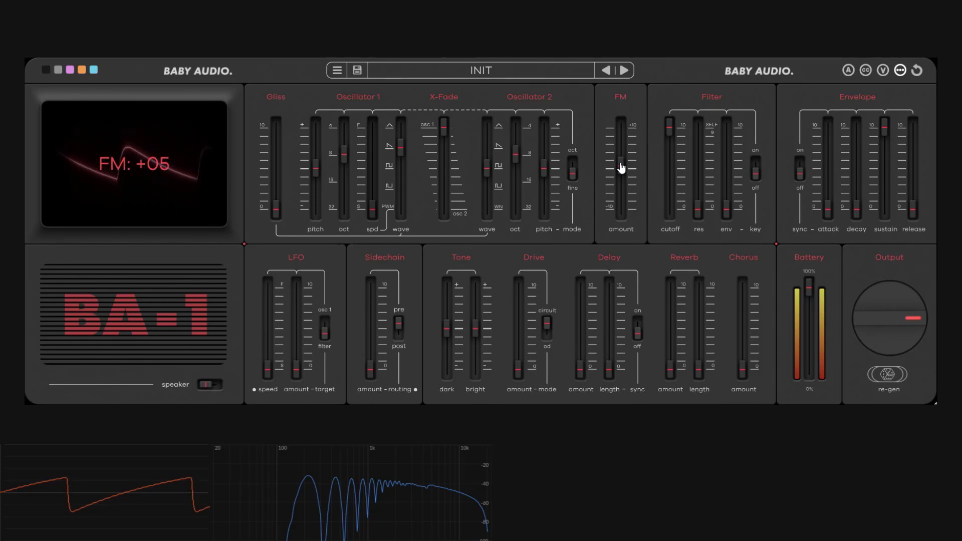
mouse_move(621, 168)
mouse_down()
mouse_move(651, 116)
mouse_move(625, 185)
mouse_move(621, 251)
mouse_move(641, 178)
mouse_move(633, 131)
mouse_move(659, 107)
mouse_move(632, 159)
mouse_up()
Step: Set X-Fade to -99 for oscillator 2 only and try the FM amount at +11, at zero and near its maximum
drag(444, 128, 451, 262)
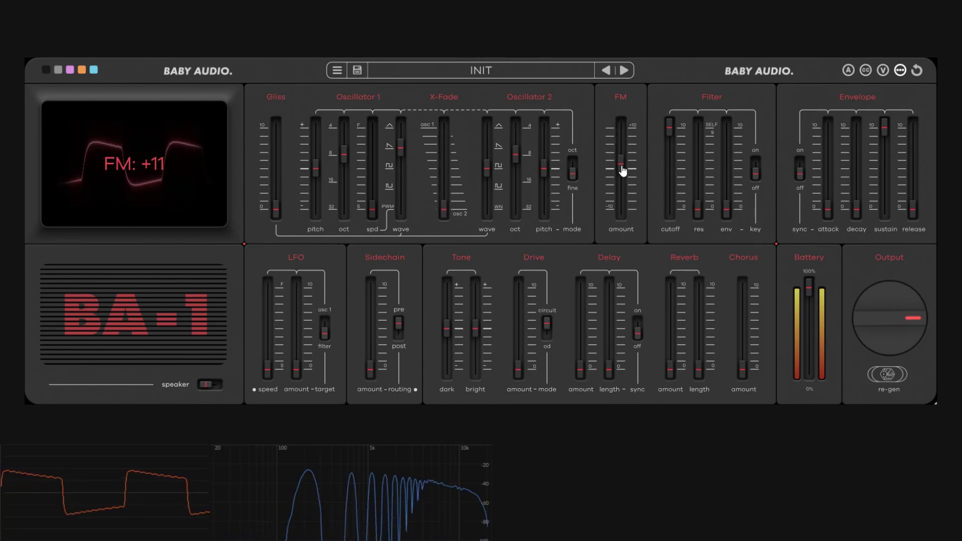
mouse_move(622, 170)
mouse_down()
mouse_move(642, 119)
mouse_move(623, 133)
mouse_move(620, 234)
mouse_move(629, 173)
mouse_up()
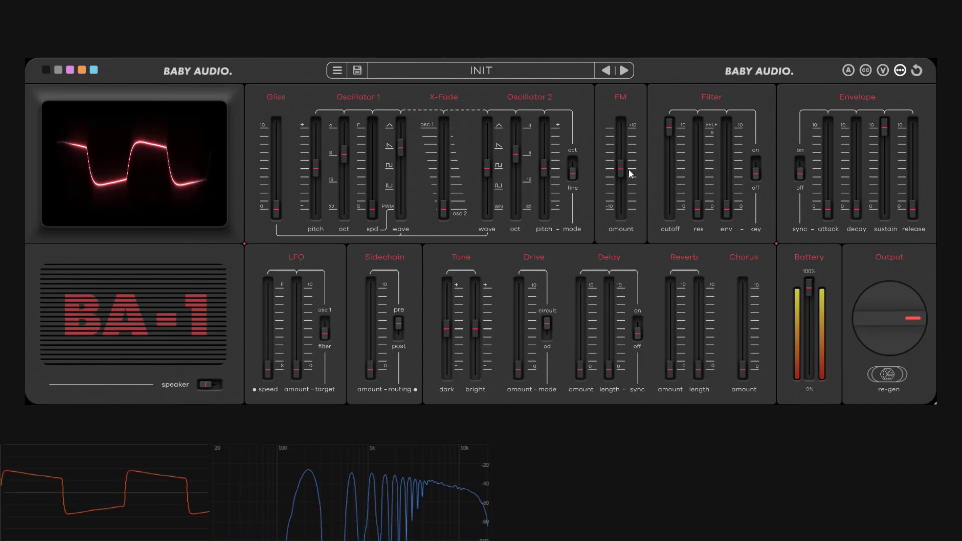
drag(628, 169, 632, 125)
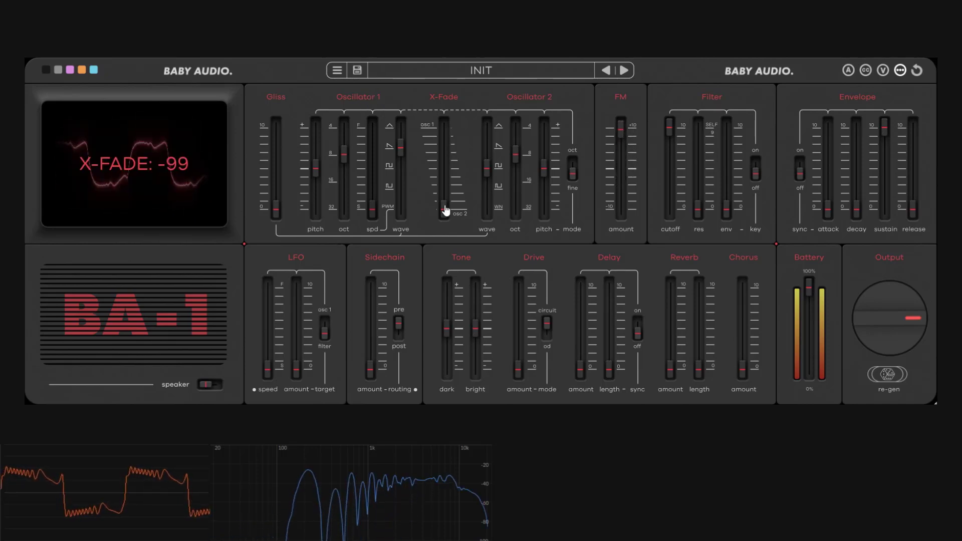
drag(446, 210, 456, 242)
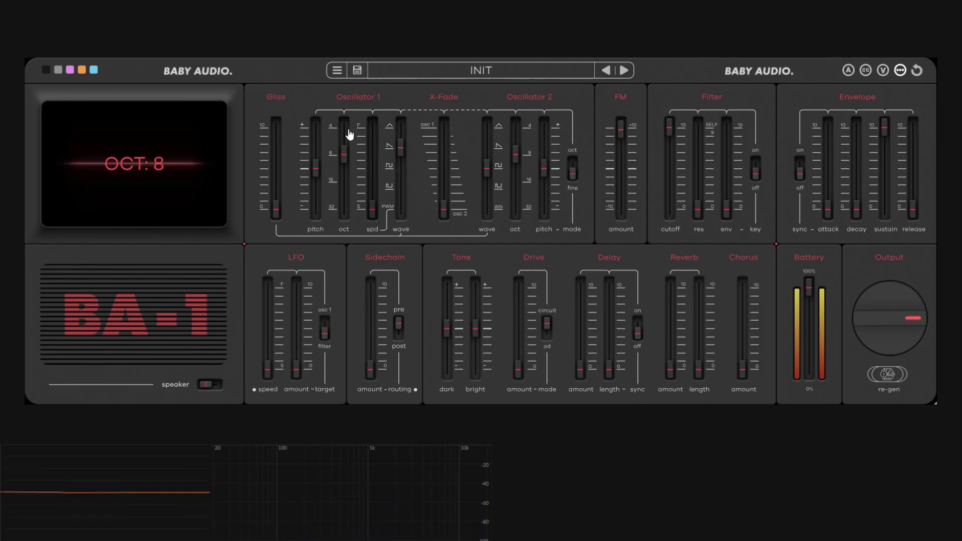
Step: Set oscillator 1 to octave 32, detune its pitch slightly downwards and switch its wave to square
drag(344, 165, 340, 209)
click(443, 205)
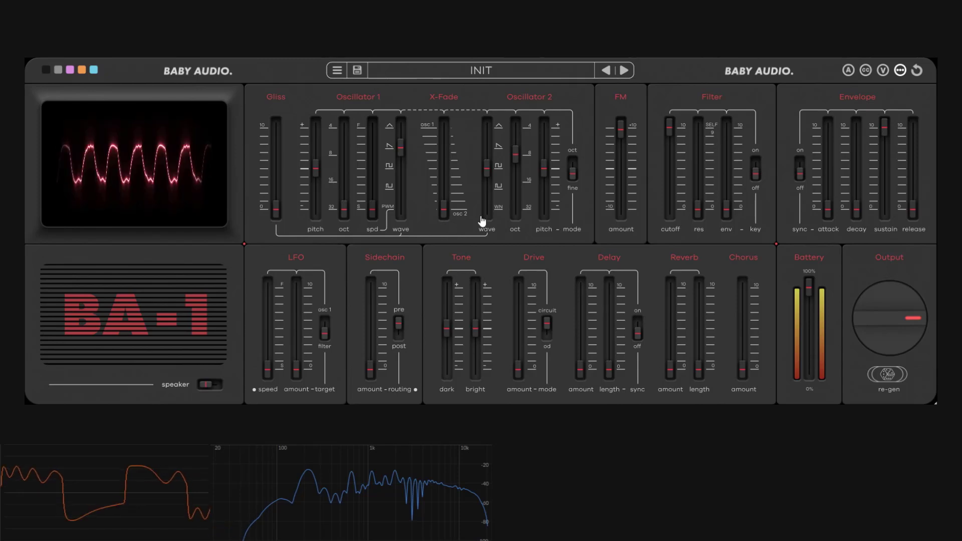
mouse_move(315, 182)
mouse_down()
mouse_move(307, 221)
mouse_move(333, 105)
mouse_move(321, 182)
mouse_up()
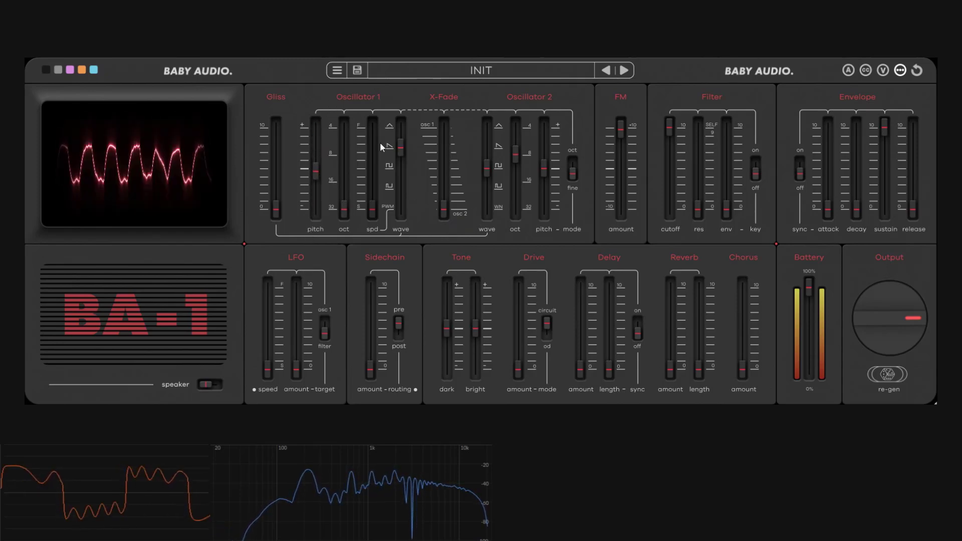
mouse_move(407, 158)
mouse_down()
mouse_move(399, 151)
mouse_move(399, 198)
mouse_move(405, 176)
mouse_up()
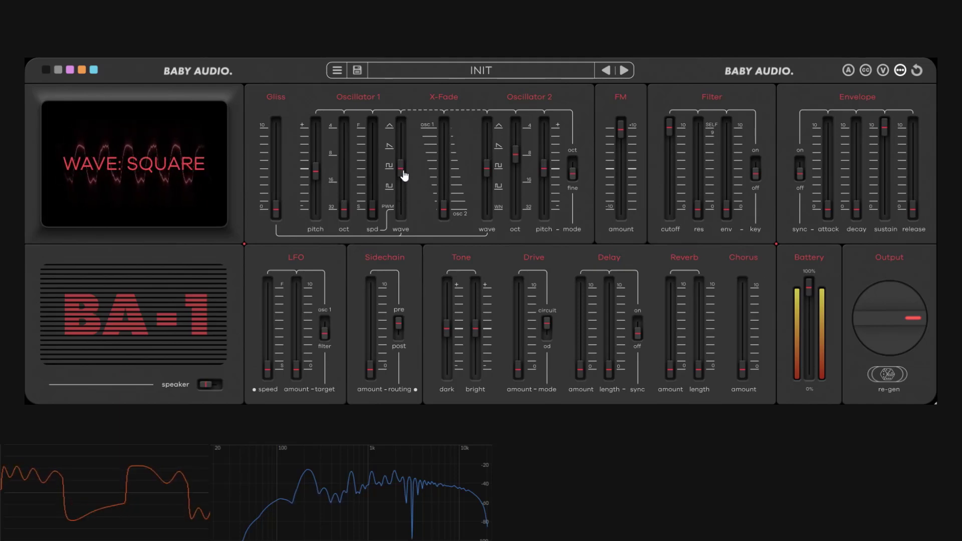
Step: Lower the FM amount to its negative extreme while comparing oscillator 1 at octaves 16 and 32
drag(343, 214, 350, 187)
drag(621, 129, 621, 210)
click(348, 184)
drag(347, 186, 344, 215)
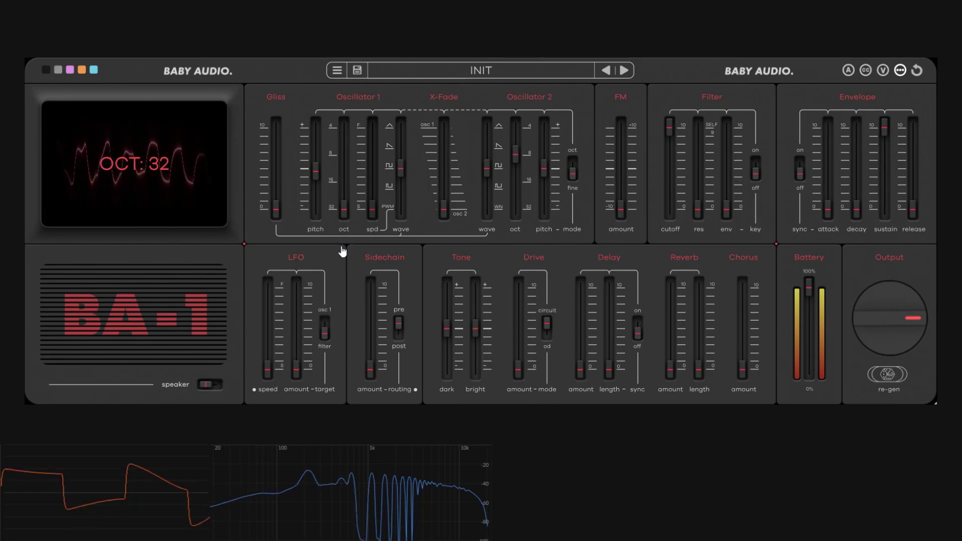
Step: Try X-Fade at +84 and at the centre blend, with FM at its maximum and oscillator 1 at octave 16
drag(443, 213, 448, 132)
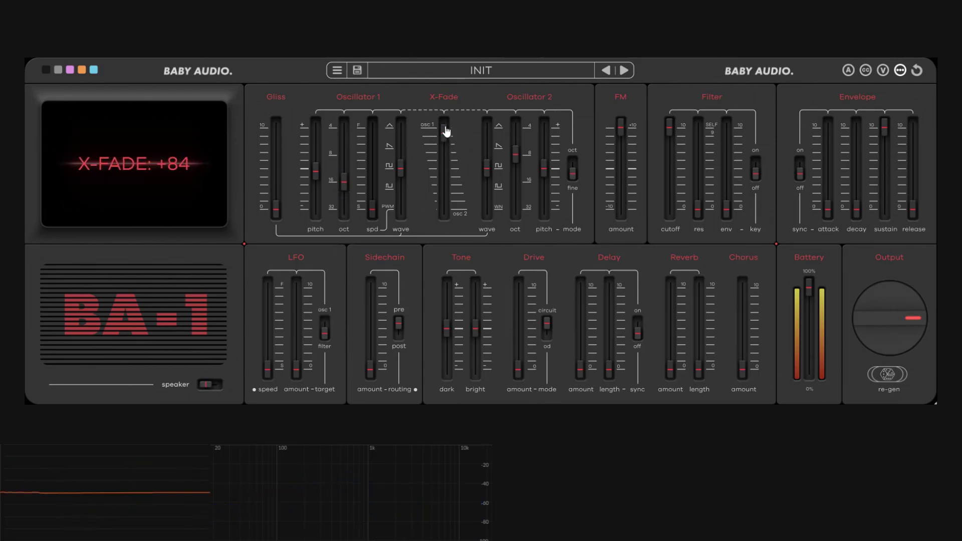
drag(446, 131, 468, 177)
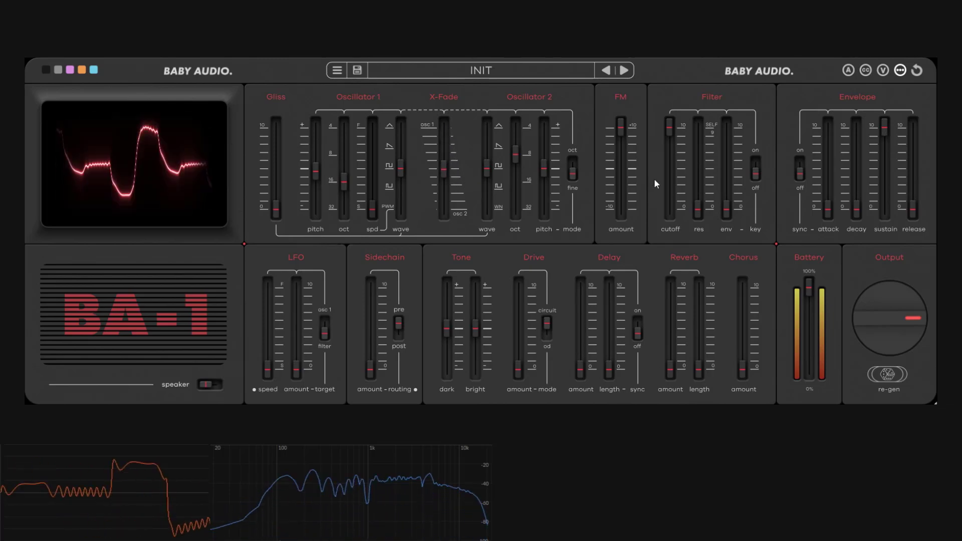
click(622, 128)
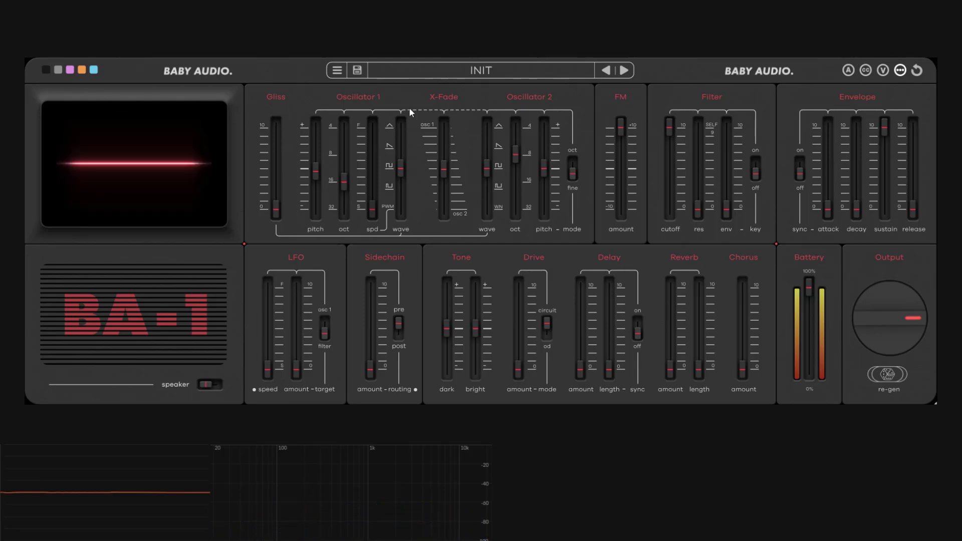
Step: Set oscillator 1 to octave 8, swing the FM amount to its minimum and back to maximum, and return the oscillator to octave 16
drag(352, 189, 353, 160)
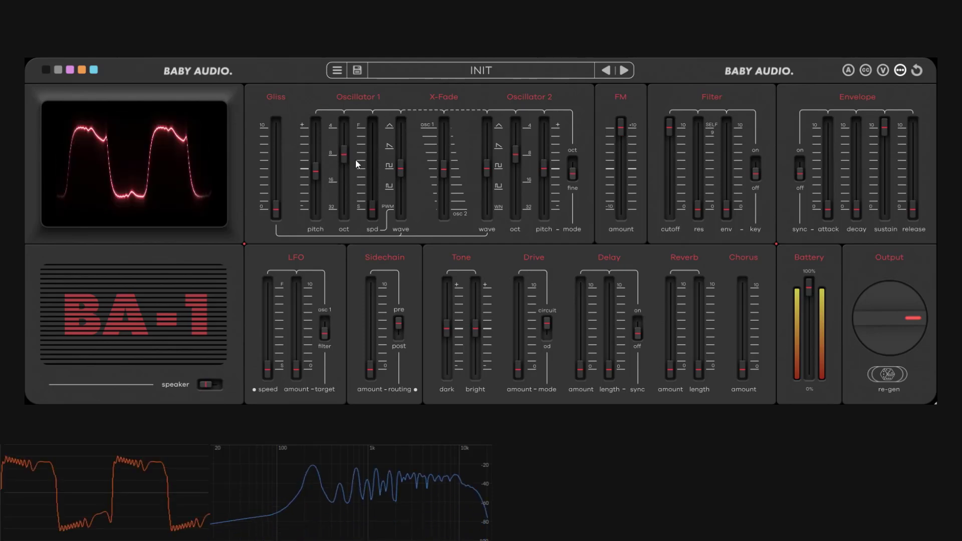
drag(633, 136, 638, 248)
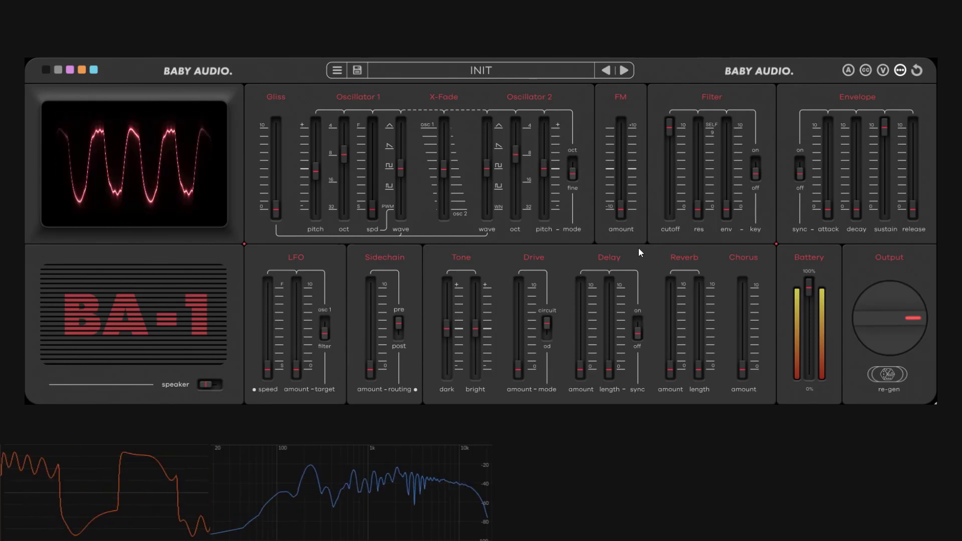
drag(633, 179, 637, 78)
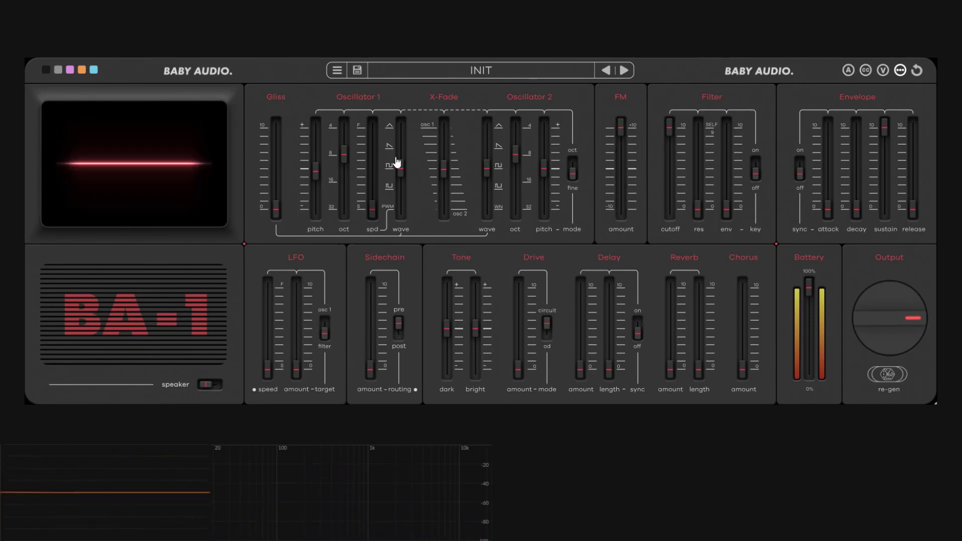
drag(351, 169, 353, 201)
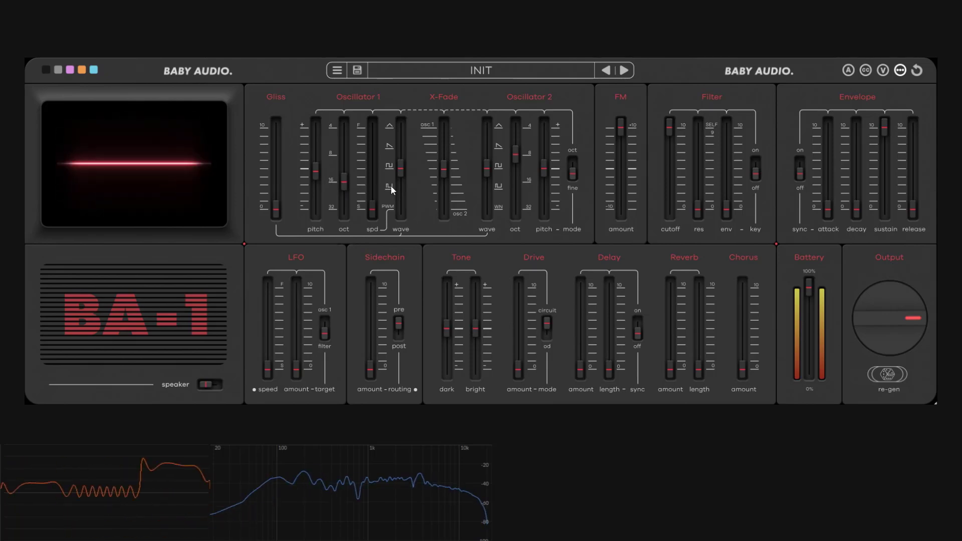
Step: Fade fully to oscillator 2 and compare FM amounts of -99 and +99
drag(444, 170, 453, 254)
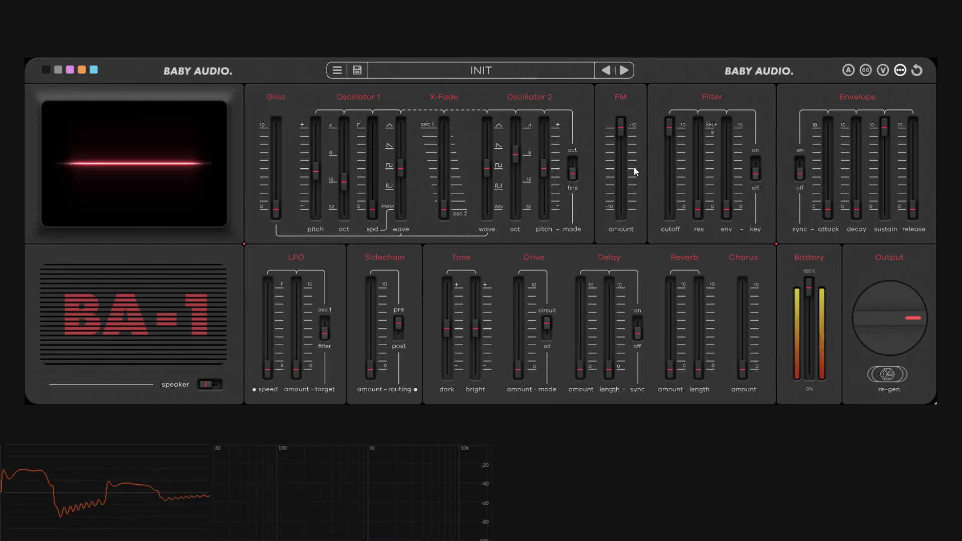
drag(621, 130, 629, 254)
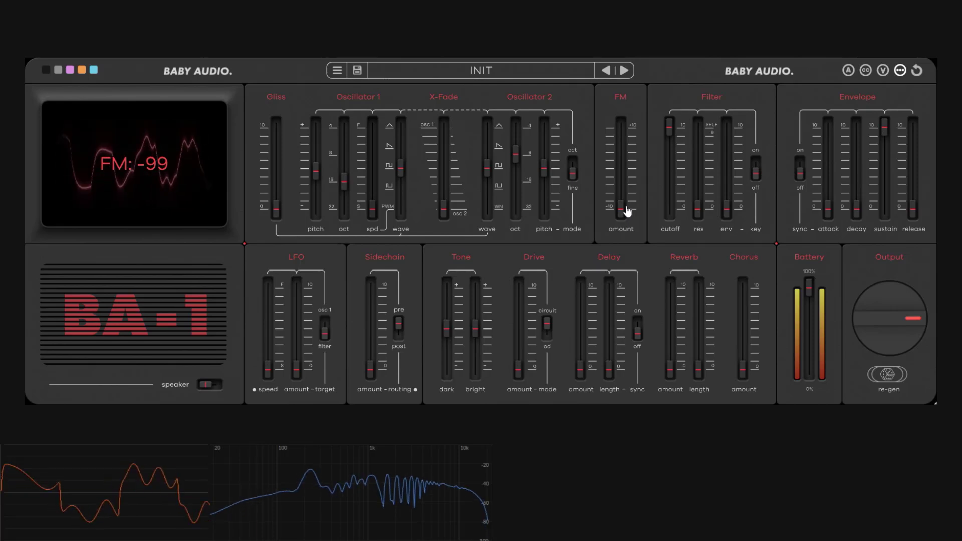
drag(625, 210, 638, 103)
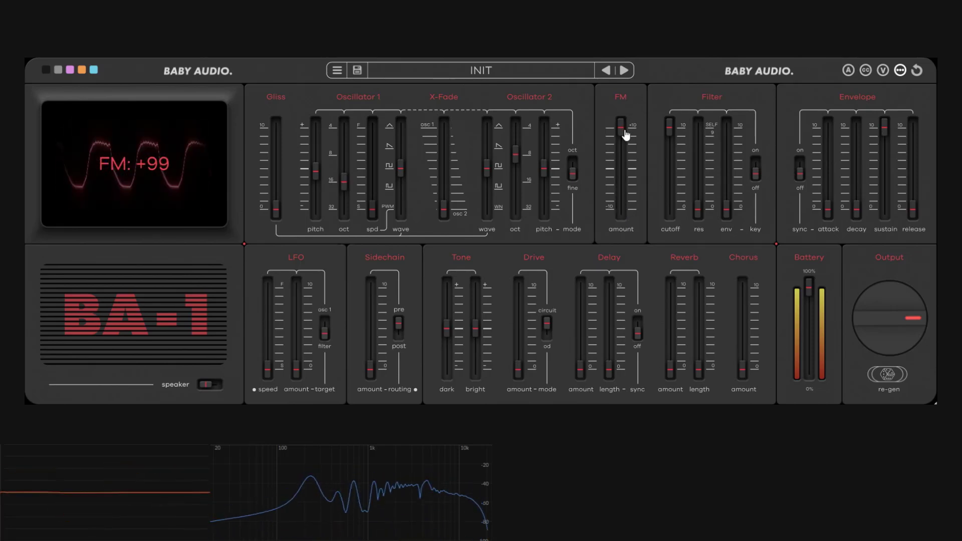
Step: Reset the patch to the INIT settings and try high and lower Gliss amounts
click(916, 71)
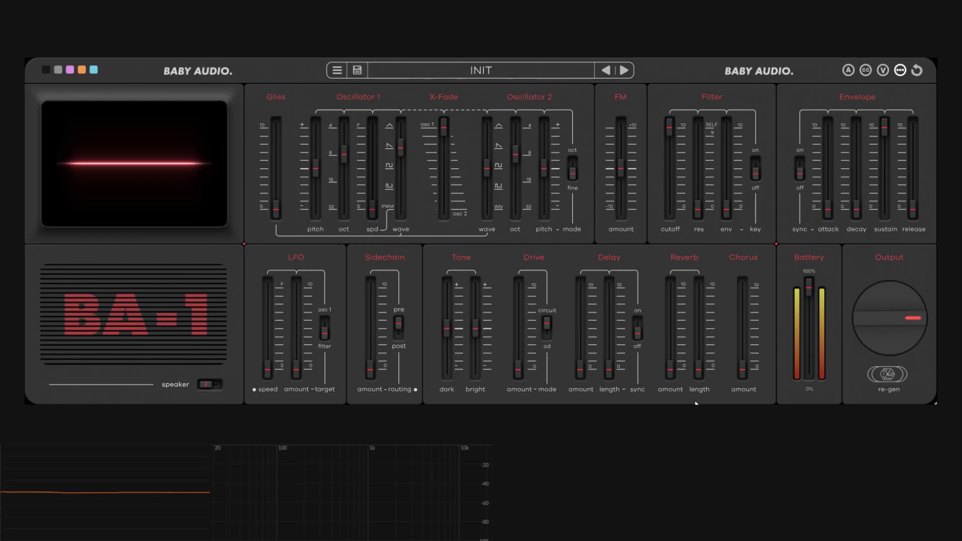
drag(276, 218, 287, 127)
drag(277, 136, 281, 189)
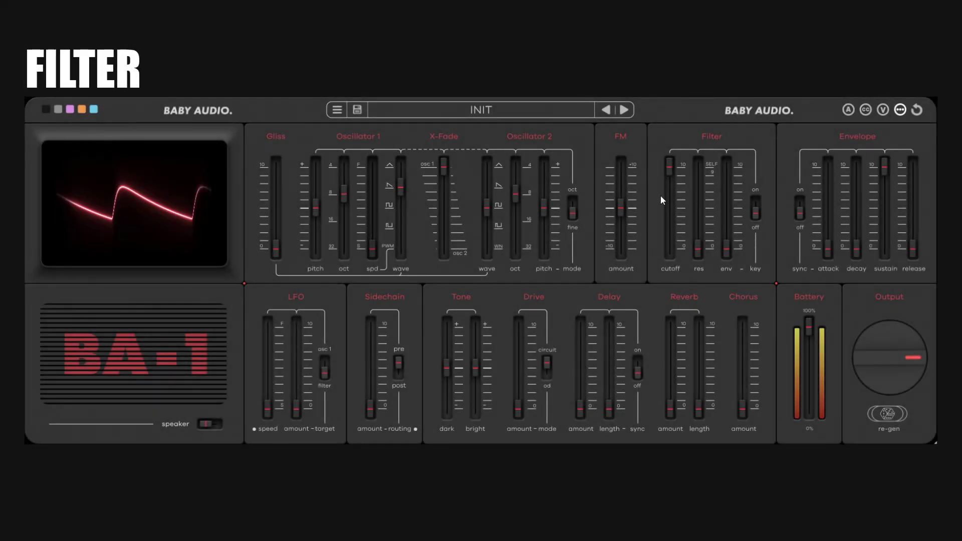
Step: Lower the filter cutoff to 71 and on to 56, and raise the resonance to 99
drag(669, 173, 669, 192)
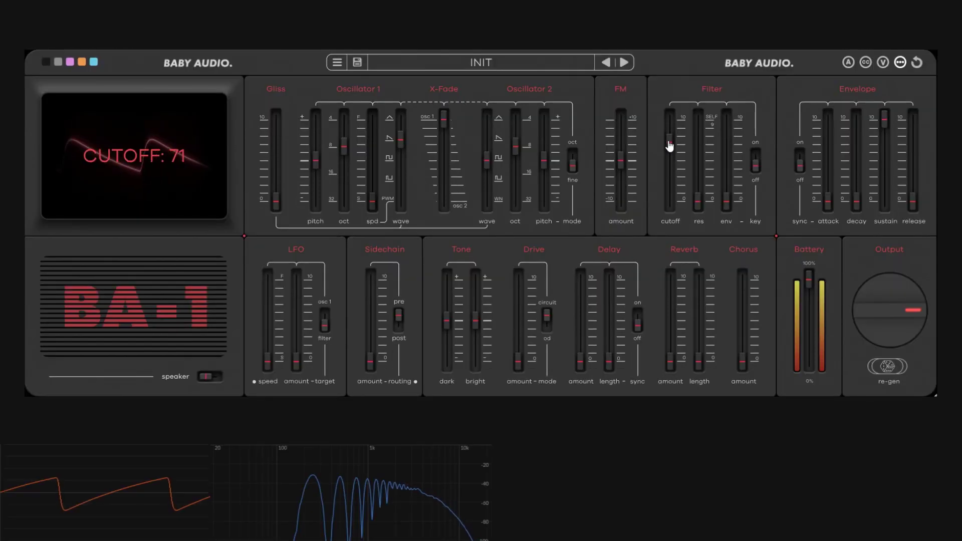
drag(670, 146, 689, 162)
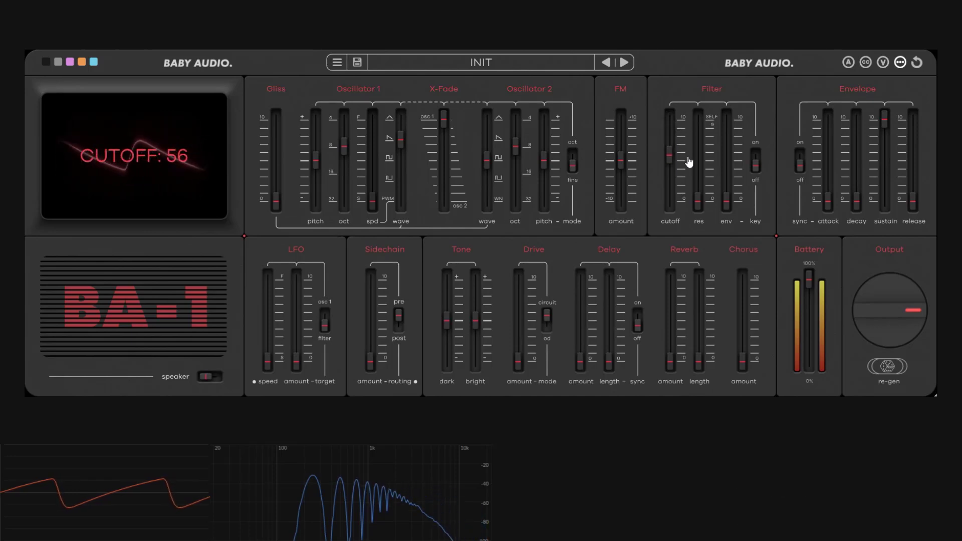
drag(699, 206, 711, 113)
Step: Sweep the filter cutoff around the middle of its range and lower the resonance slightly below its maximum
click(676, 160)
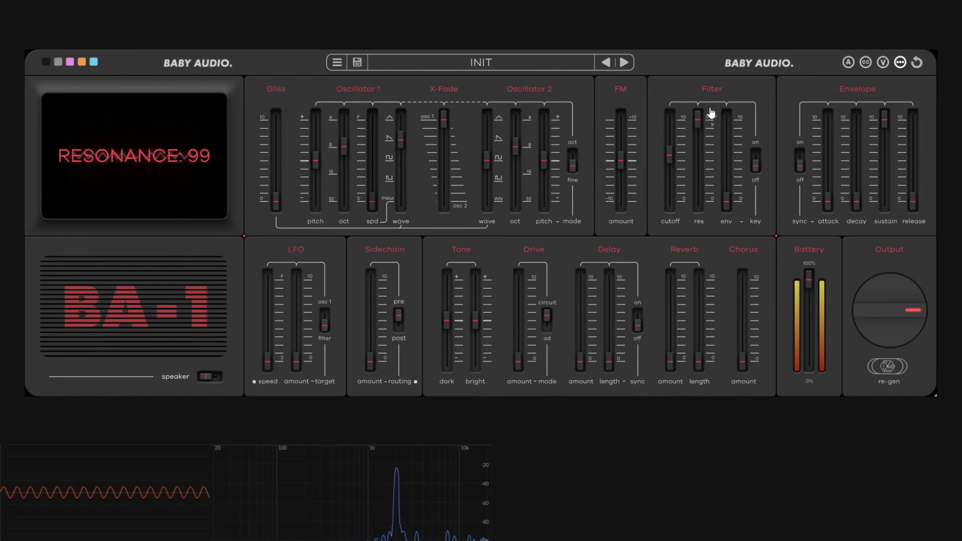
mouse_move(676, 154)
mouse_down()
mouse_move(682, 145)
mouse_move(680, 192)
mouse_move(682, 157)
mouse_up()
mouse_move(698, 120)
mouse_down()
mouse_move(698, 133)
mouse_move(713, 114)
mouse_move(708, 124)
mouse_up()
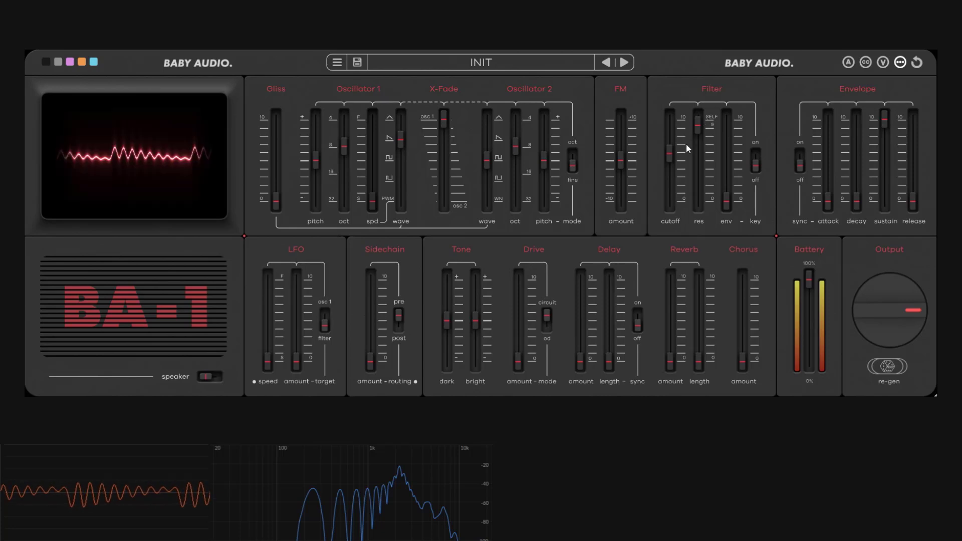
Step: Lower the filter resonance to 76 and move the cutoff to about the middle of its range
mouse_move(670, 158)
mouse_down()
mouse_move(672, 182)
mouse_move(688, 129)
mouse_move(685, 193)
mouse_move(699, 133)
mouse_move(703, 203)
mouse_move(706, 148)
mouse_move(670, 155)
mouse_move(672, 183)
mouse_move(677, 153)
mouse_up()
mouse_move(699, 141)
mouse_down()
mouse_move(702, 151)
mouse_move(712, 141)
mouse_up()
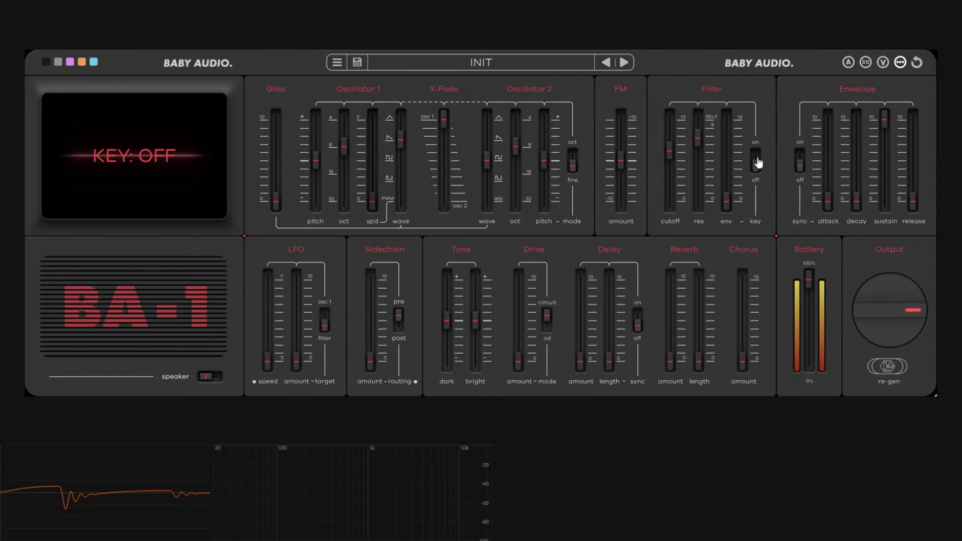
drag(670, 151, 673, 166)
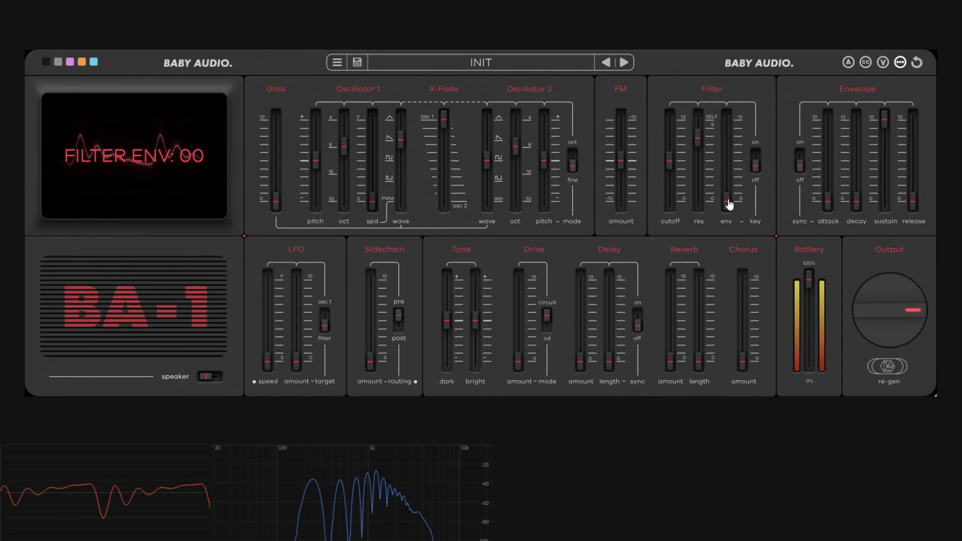
Step: Raise the filter envelope amount and the envelope attack to nearly half, and set the decay to 27
drag(727, 205, 730, 179)
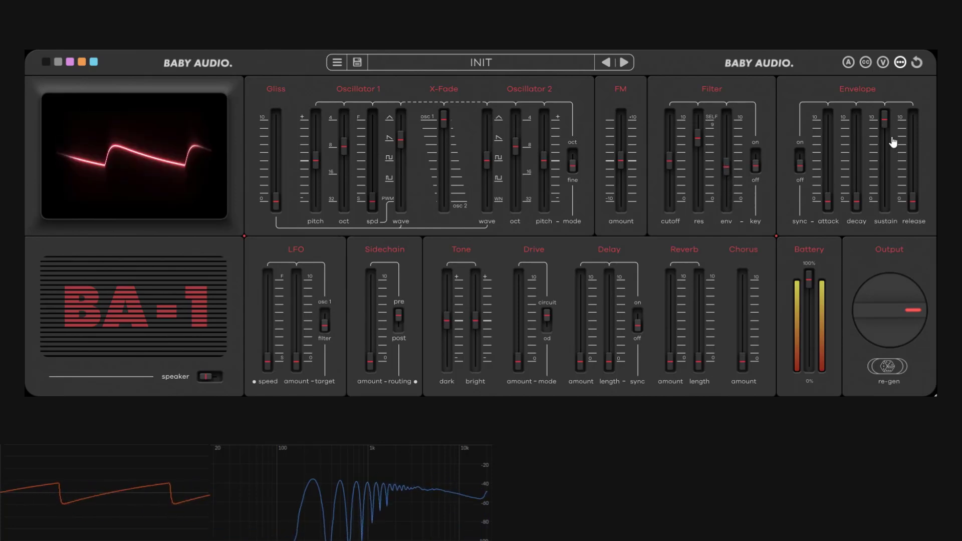
drag(829, 200, 844, 167)
drag(860, 208, 837, 173)
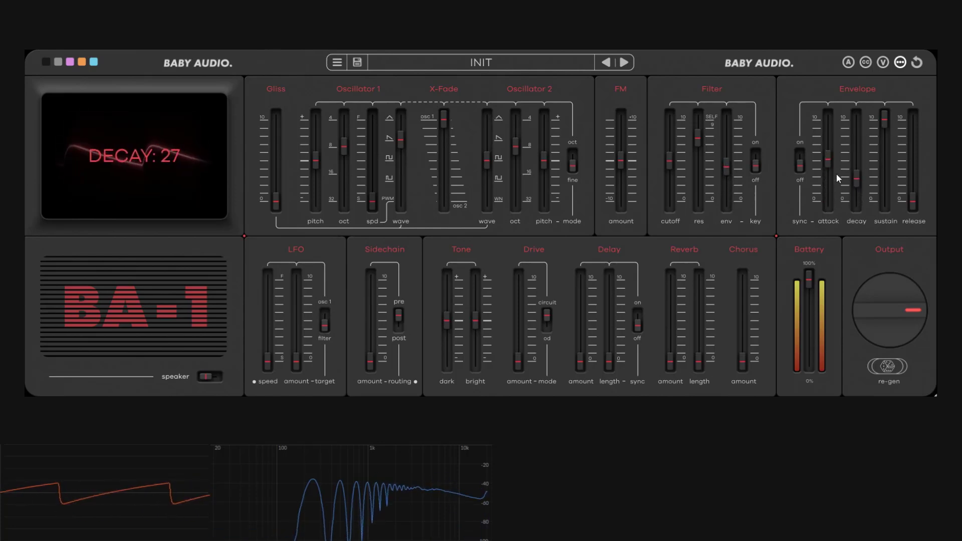
Step: Fine-tune the filter cutoff down to around 44, with a slightly lower envelope amount and a slightly longer attack
drag(671, 164, 734, 187)
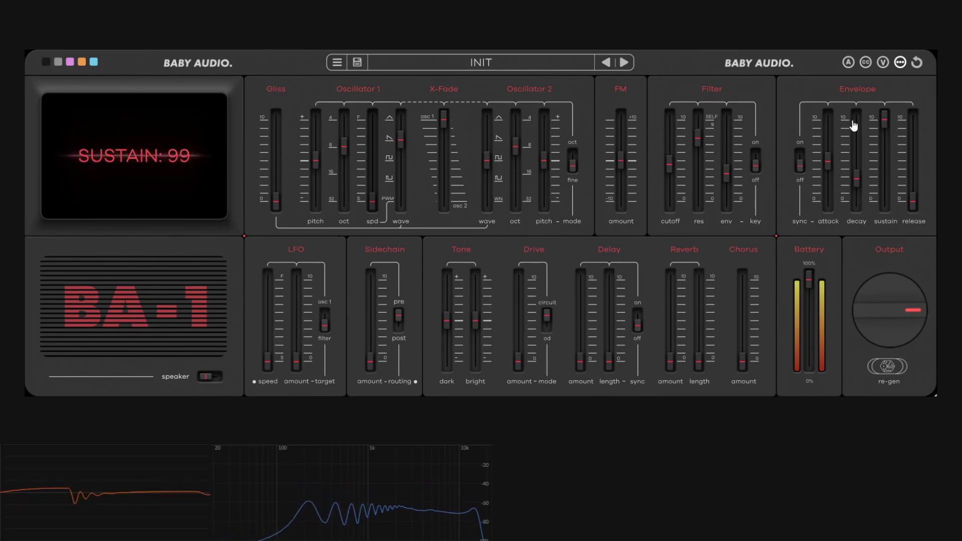
drag(829, 166, 838, 158)
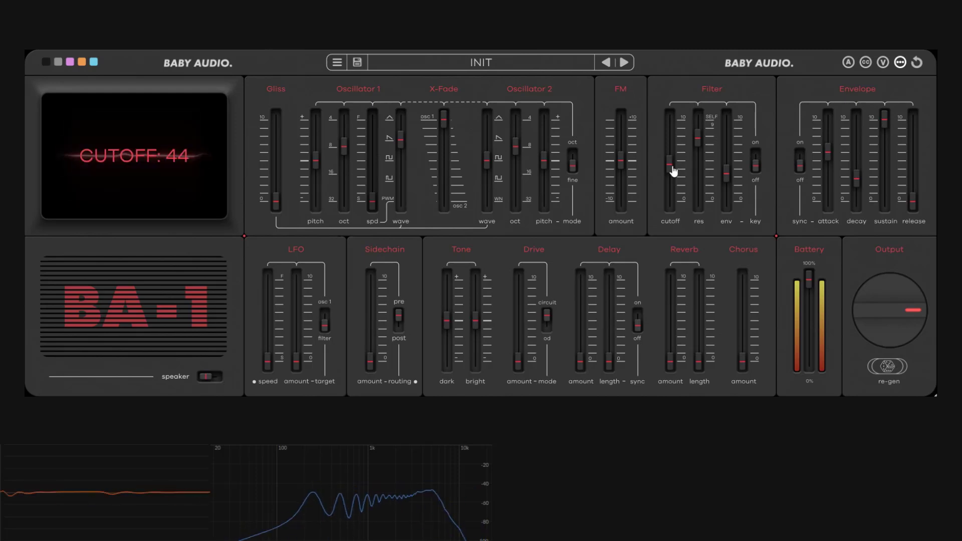
mouse_move(672, 174)
mouse_down()
mouse_move(677, 141)
mouse_move(679, 175)
mouse_up()
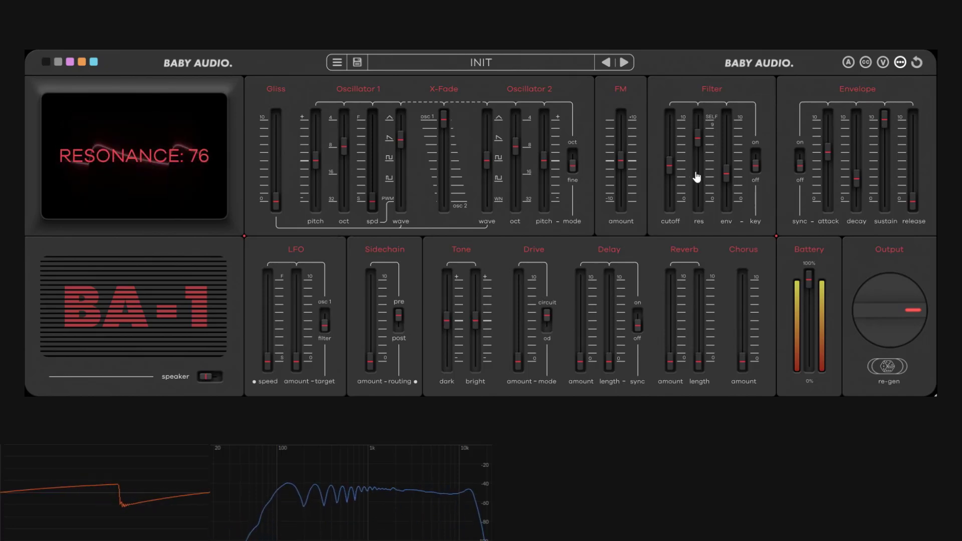
Step: Compare filter envelope amounts of 13, maximum and about a quarter, and return the amount to zero
drag(729, 178, 736, 209)
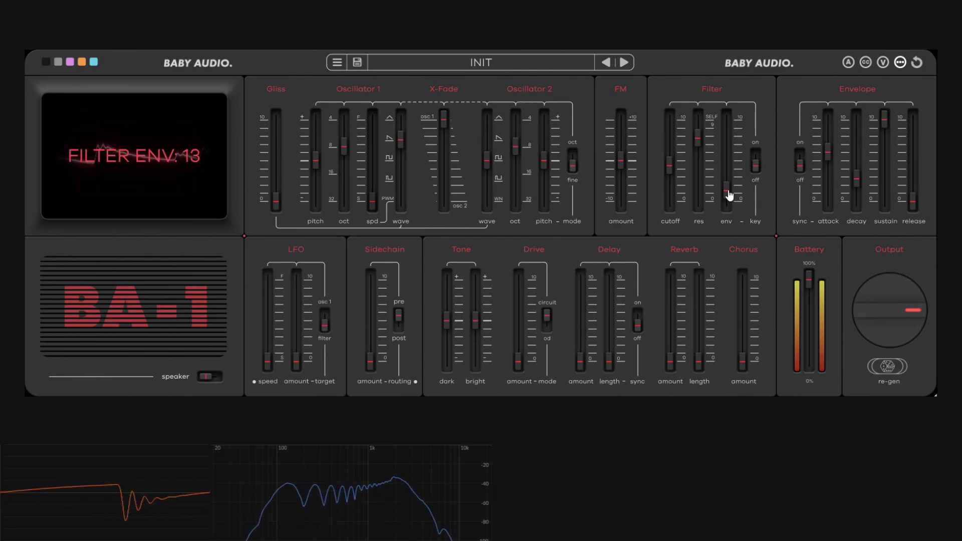
drag(729, 195, 749, 105)
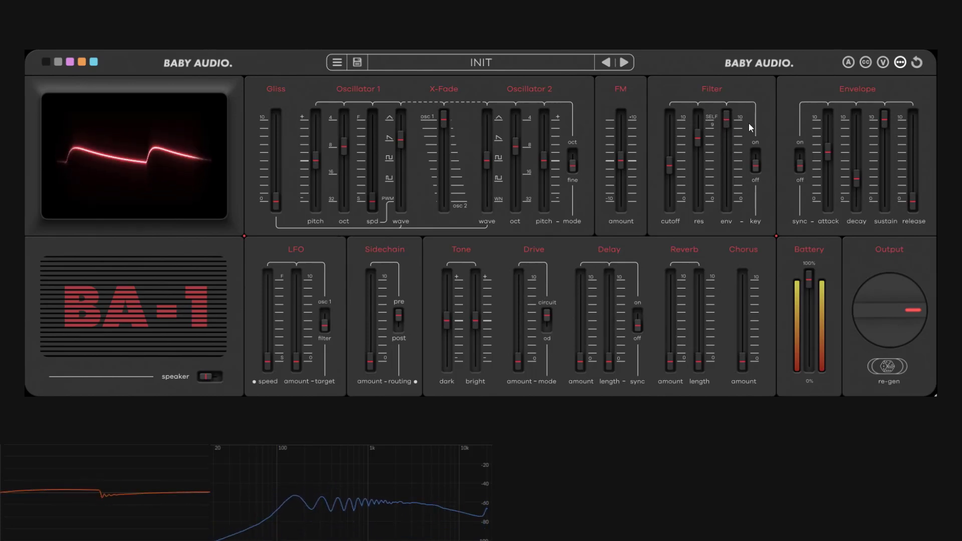
drag(734, 125, 733, 191)
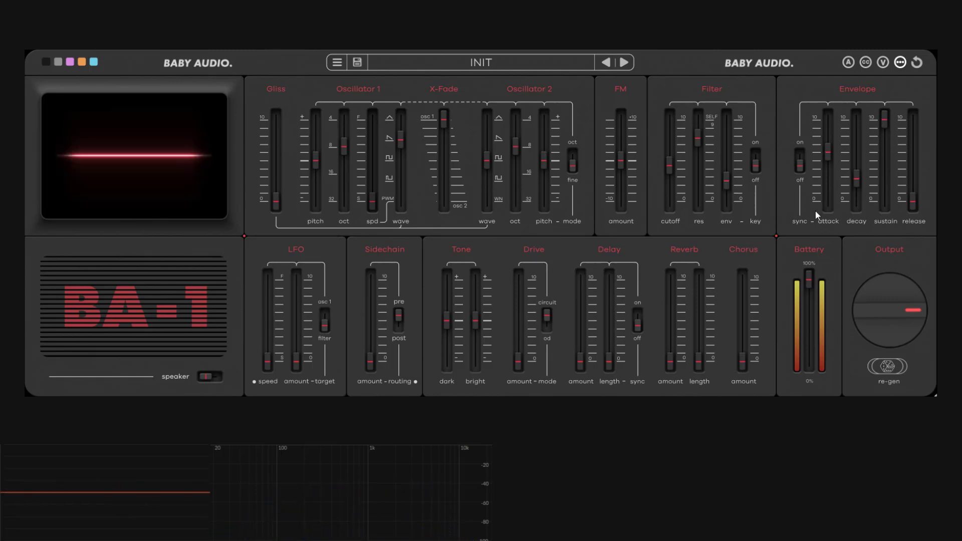
drag(726, 181, 737, 238)
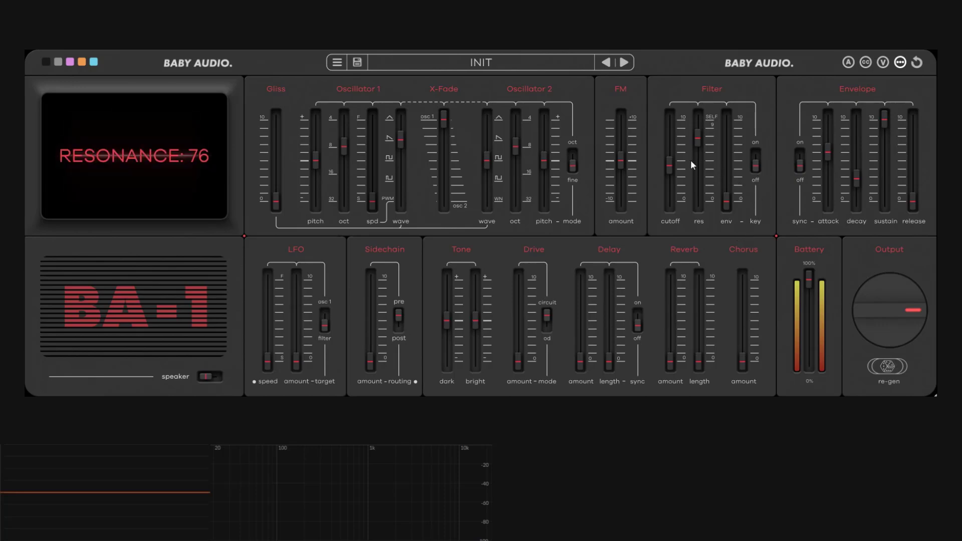
Step: Set the filter cutoff to 48 and resonance to 56, and bring the envelope attack and decay down to zero
drag(667, 171, 676, 170)
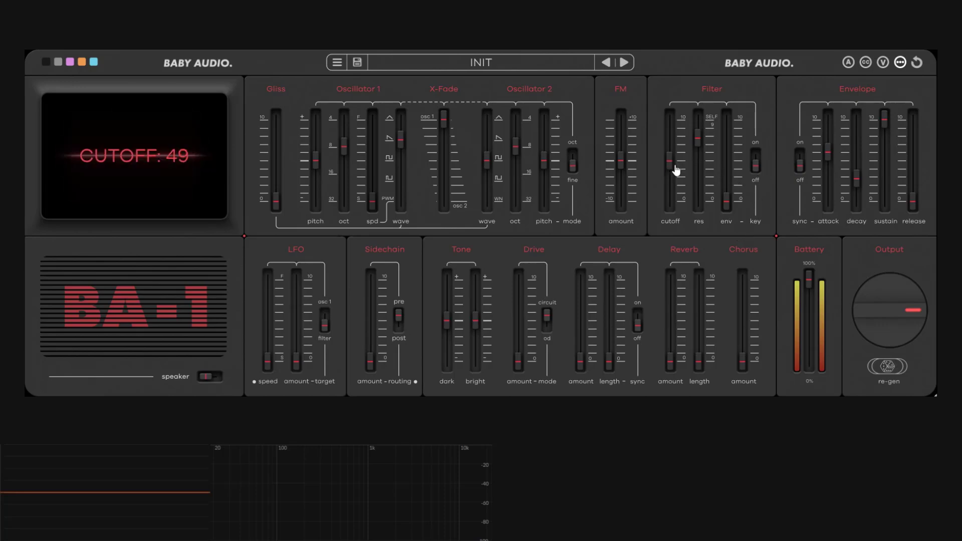
drag(700, 145, 678, 174)
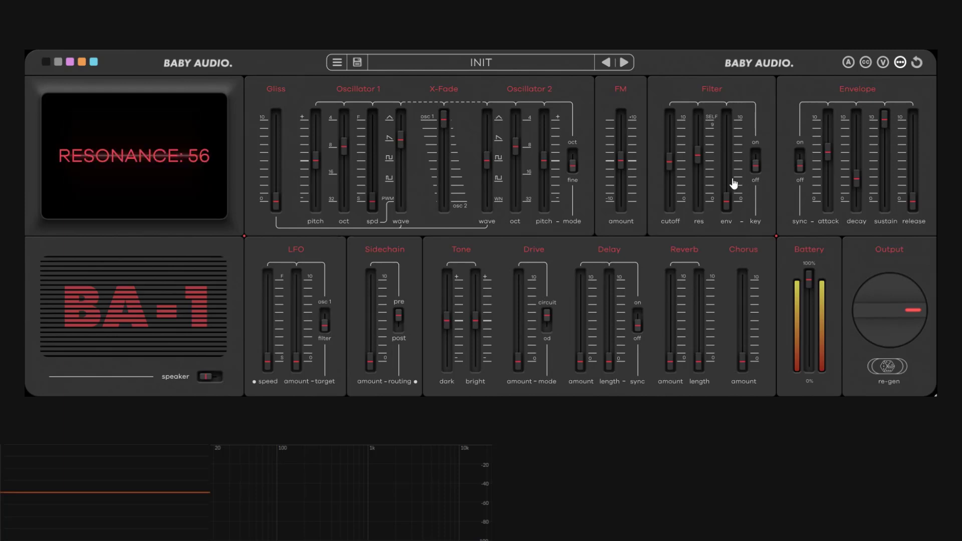
drag(828, 153, 866, 244)
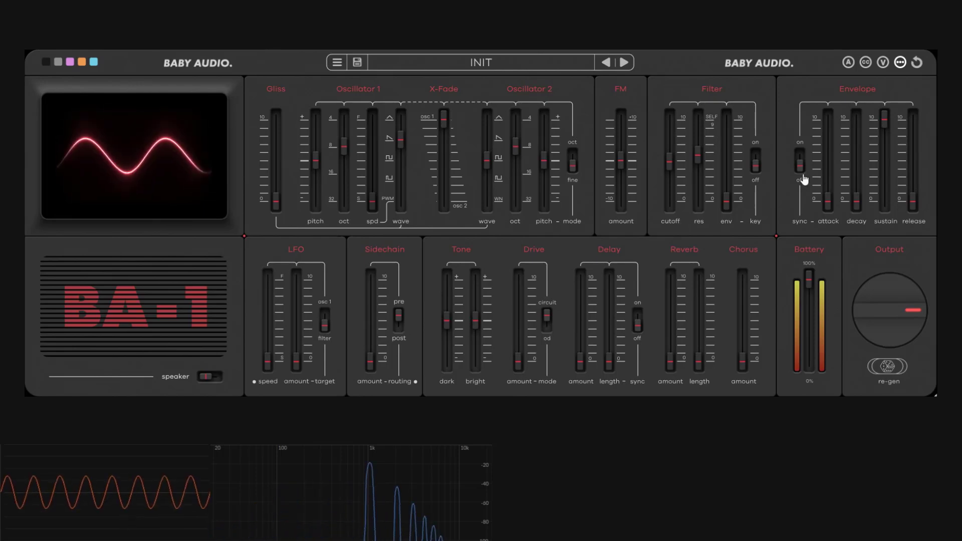
mouse_move(670, 161)
mouse_down()
mouse_move(672, 187)
mouse_move(684, 172)
mouse_move(678, 153)
mouse_move(675, 171)
mouse_up()
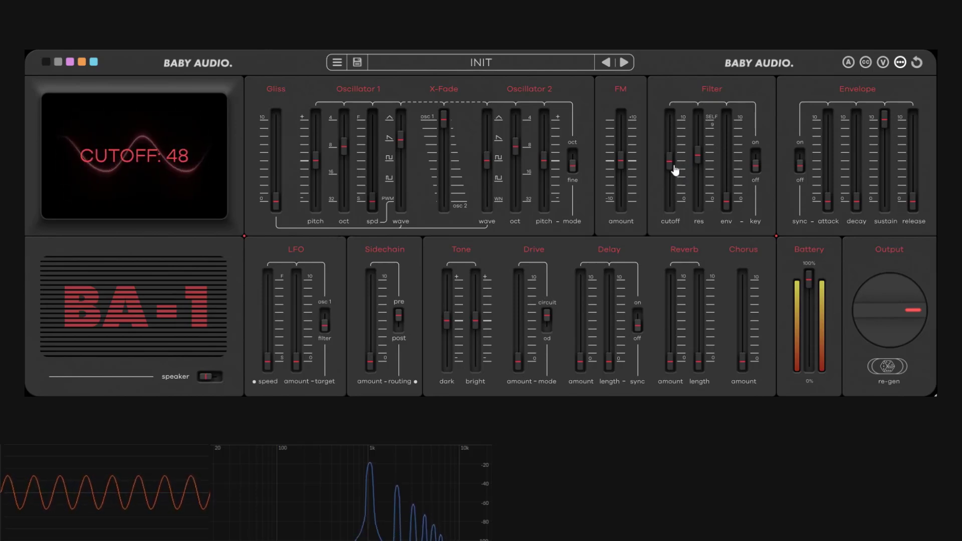
Step: Switch the filter's key tracking on and off repeatedly to compare the sound, leaving it on
mouse_move(758, 161)
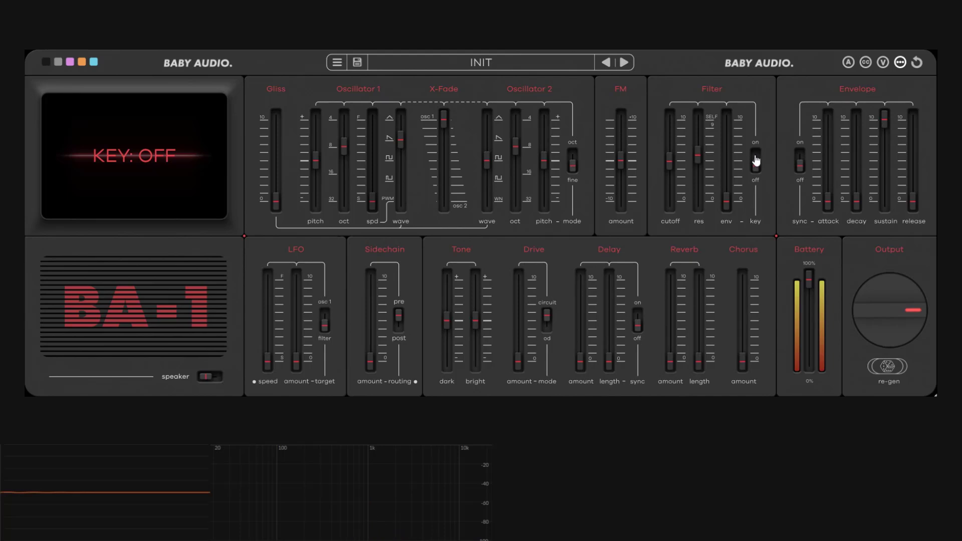
click(756, 161)
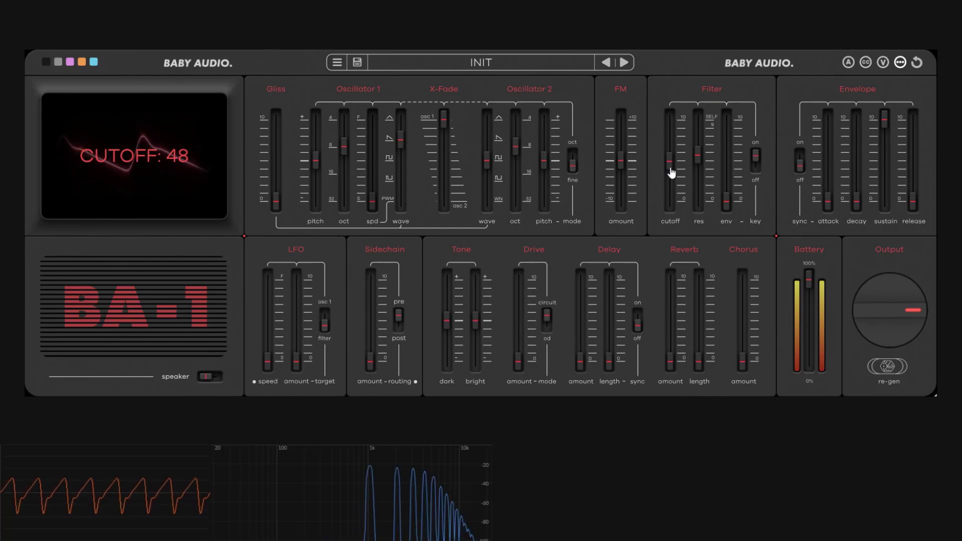
click(757, 173)
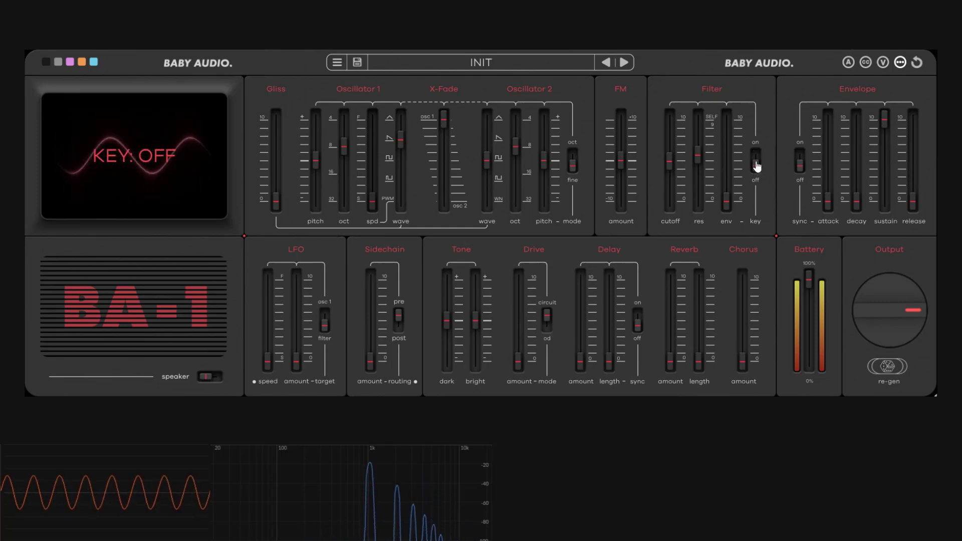
click(757, 164)
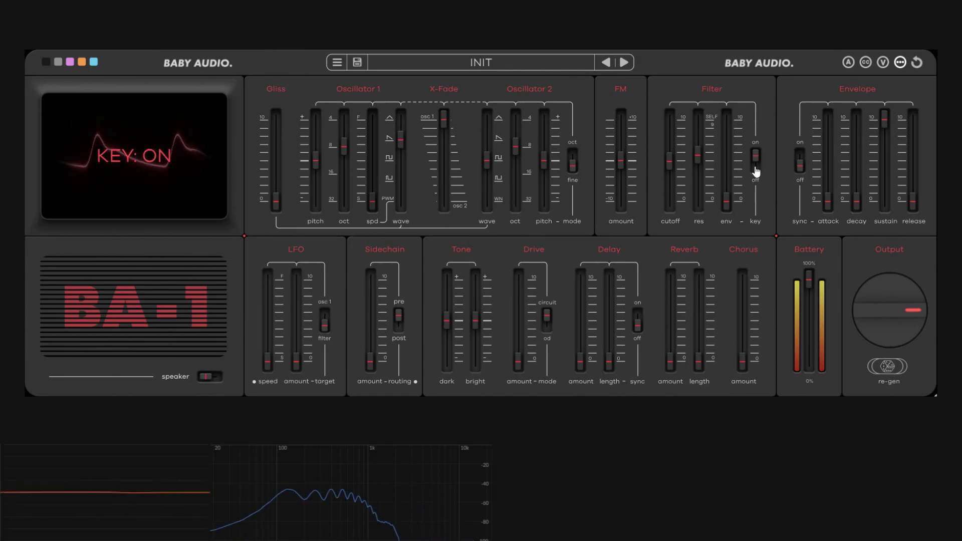
click(757, 171)
click(756, 171)
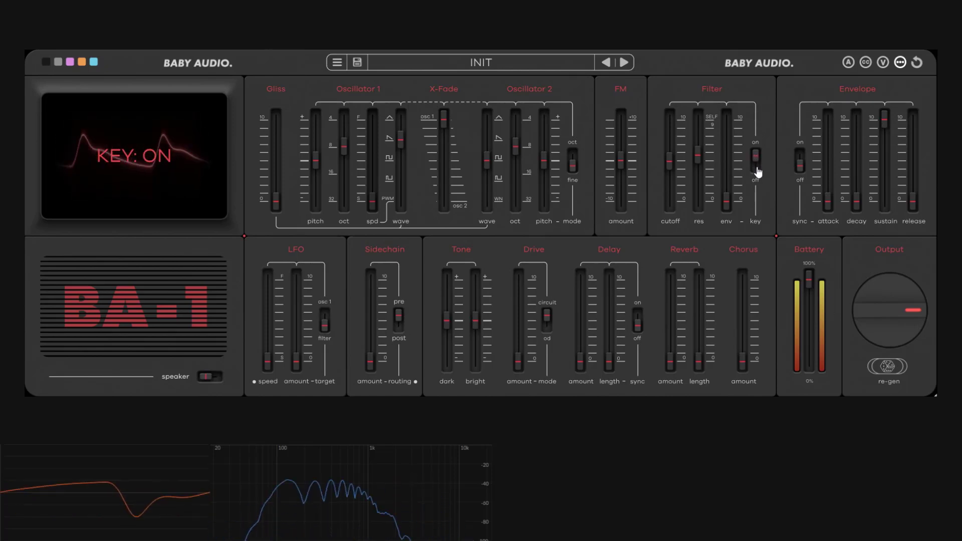
click(759, 169)
click(757, 156)
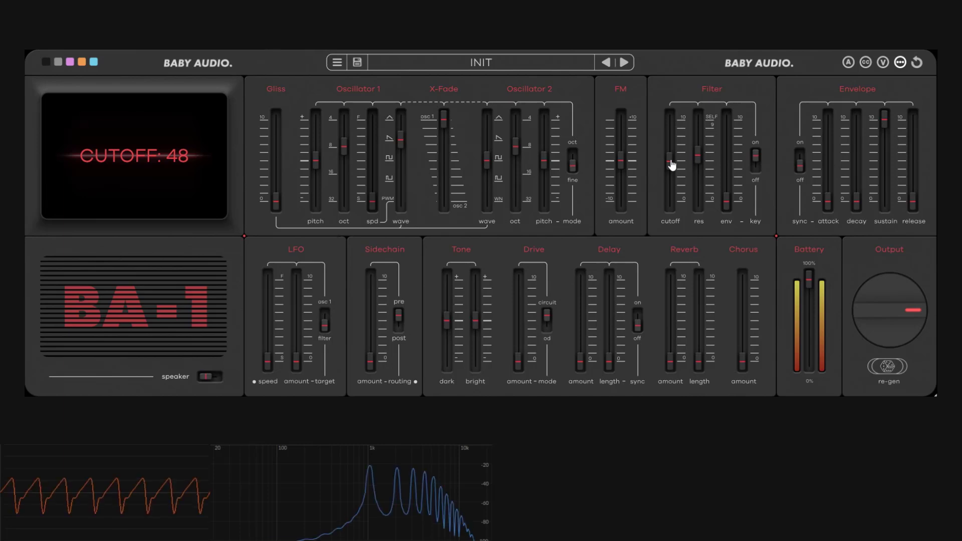
Step: Raise the filter cutoff to 51 and compare key tracking off and on, leaving it on
mouse_move(672, 163)
mouse_down()
mouse_move(685, 157)
mouse_move(668, 163)
mouse_move(675, 175)
mouse_move(682, 166)
mouse_up()
mouse_move(751, 161)
mouse_down()
mouse_move(755, 170)
mouse_move(758, 161)
mouse_up()
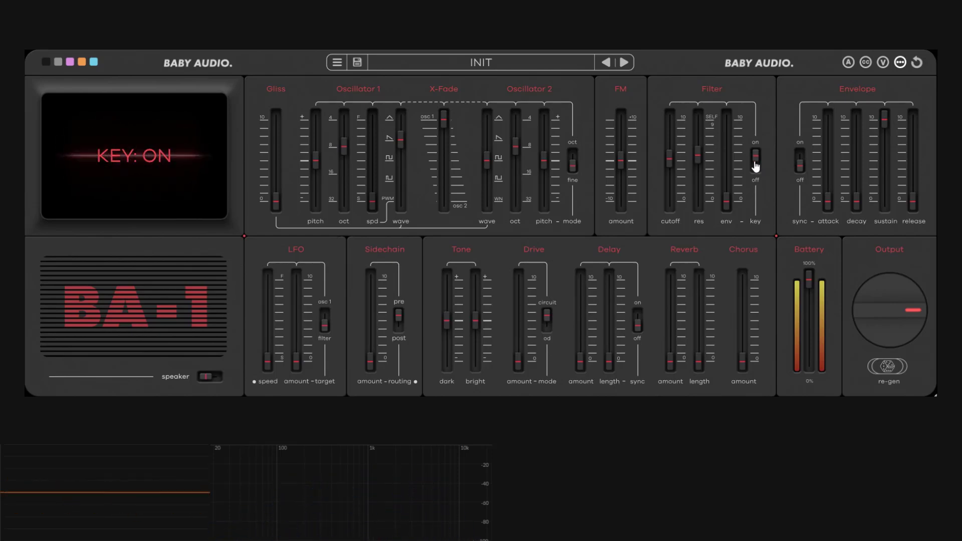
drag(756, 158, 760, 171)
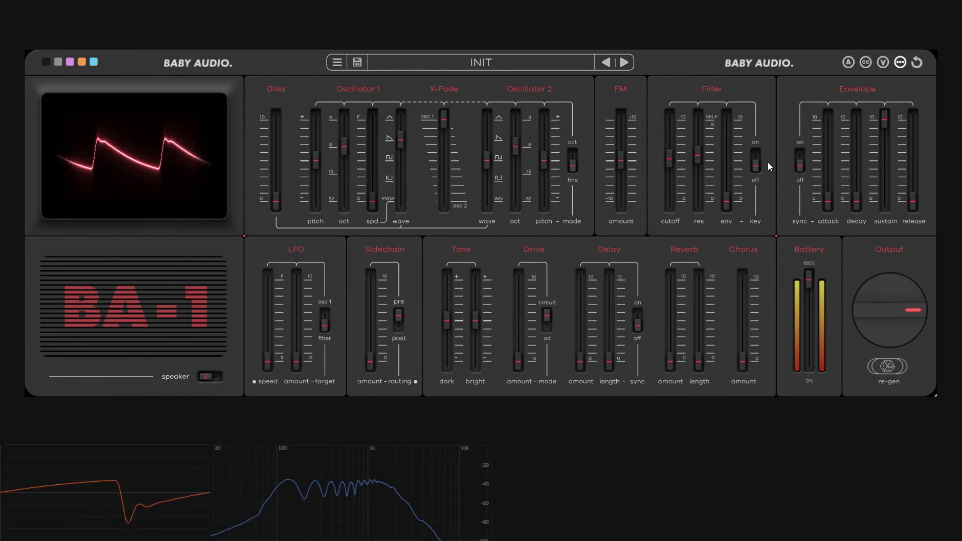
click(674, 161)
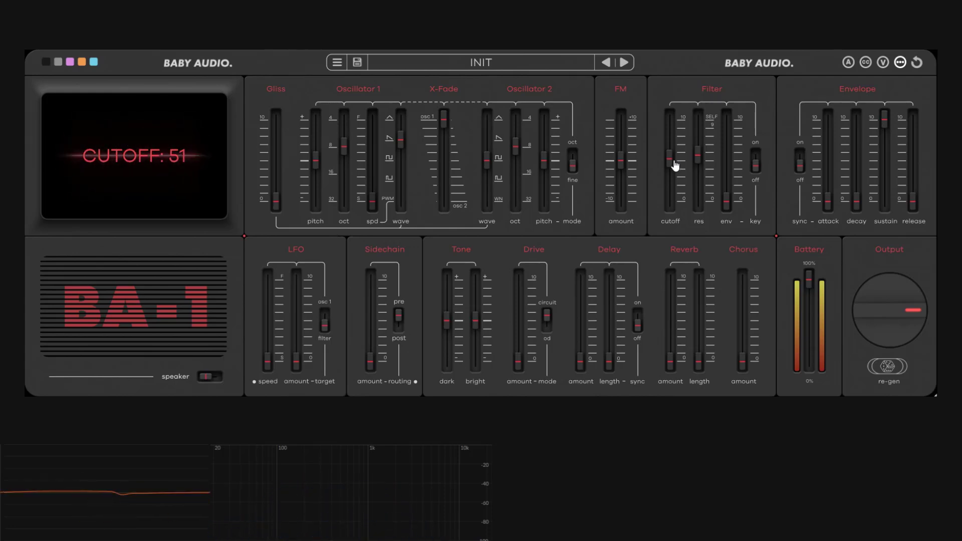
click(757, 161)
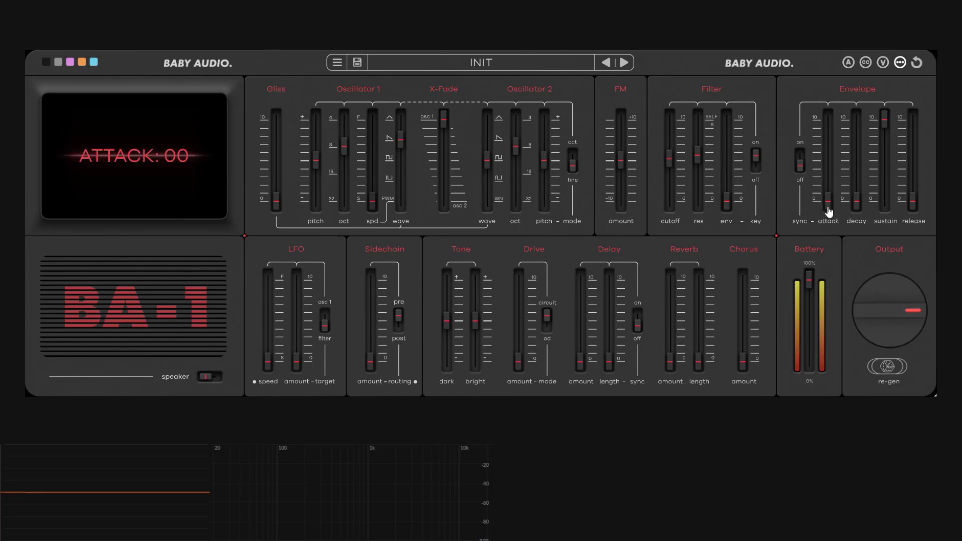
Step: Turn on envelope sync, set the attack to 1/8D and on to 1/4t, and raise the filter envelope amount to about a third
drag(828, 208, 864, 217)
click(801, 165)
drag(829, 202, 848, 183)
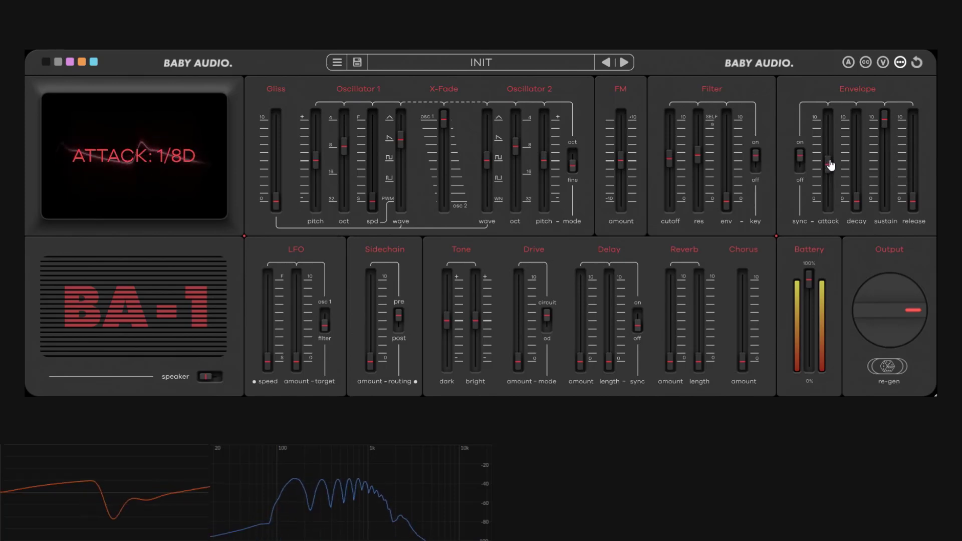
mouse_move(830, 168)
mouse_down()
mouse_move(833, 182)
mouse_move(835, 165)
mouse_up()
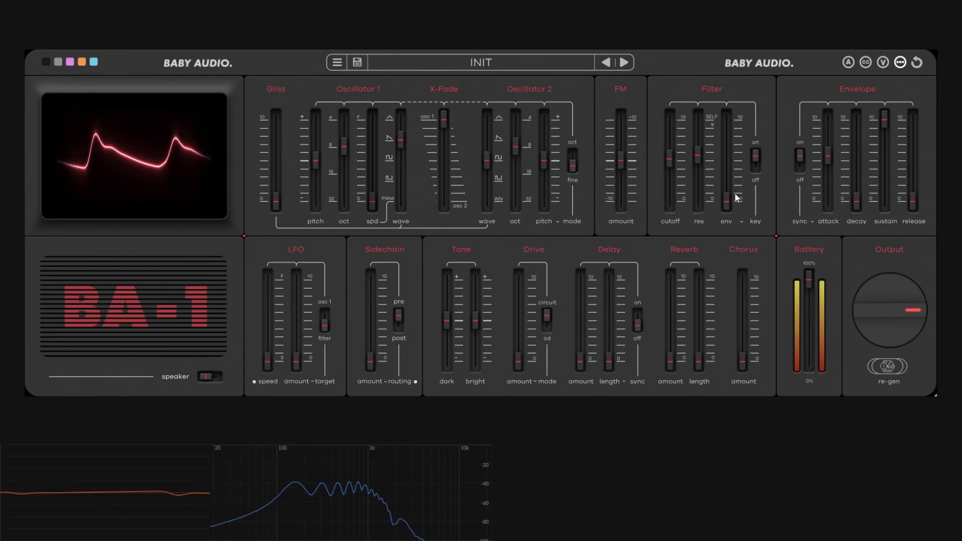
drag(727, 200, 727, 176)
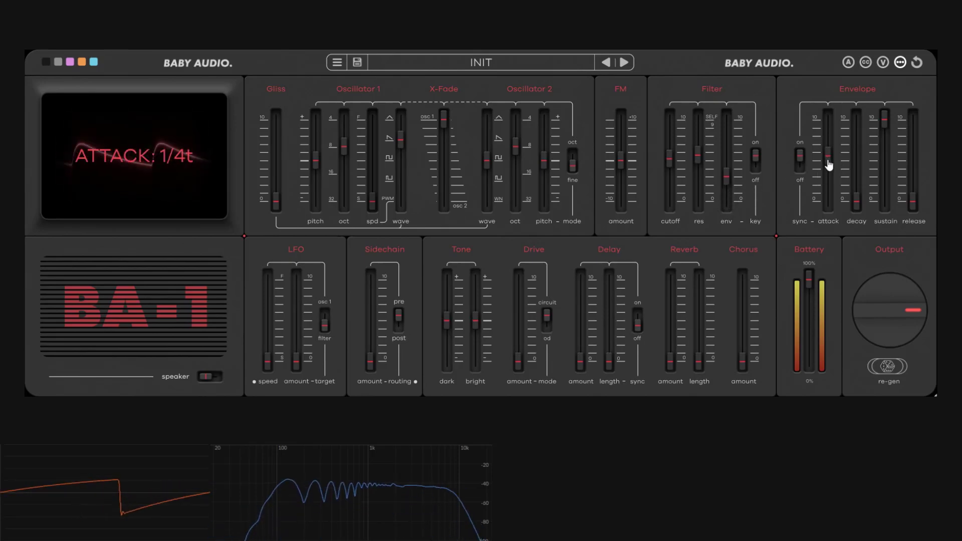
Step: Set the envelope decay to 29 and on to above half, shorten the attack slightly, and raise the release to 55
mouse_move(858, 200)
mouse_down()
mouse_move(859, 155)
mouse_move(870, 191)
mouse_up()
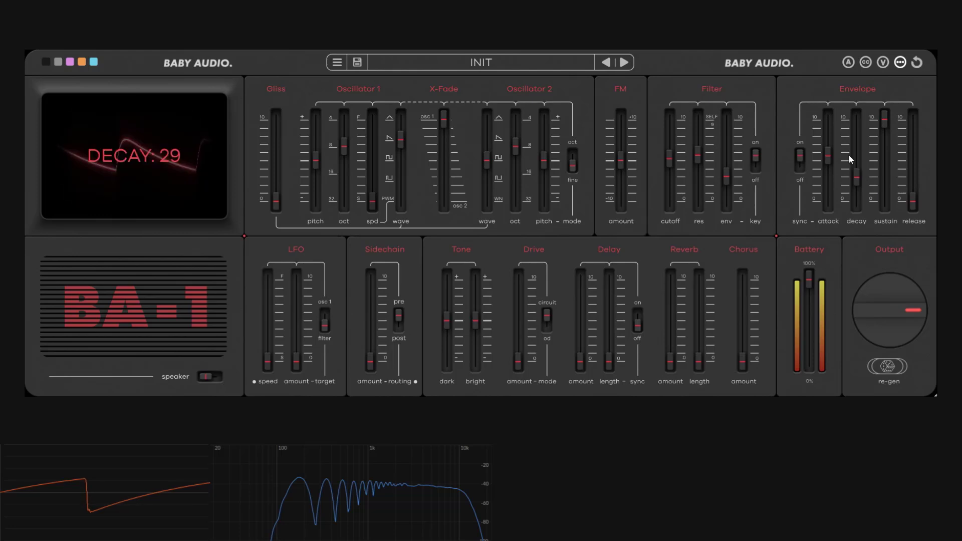
drag(830, 161, 864, 155)
click(860, 179)
drag(911, 202, 913, 155)
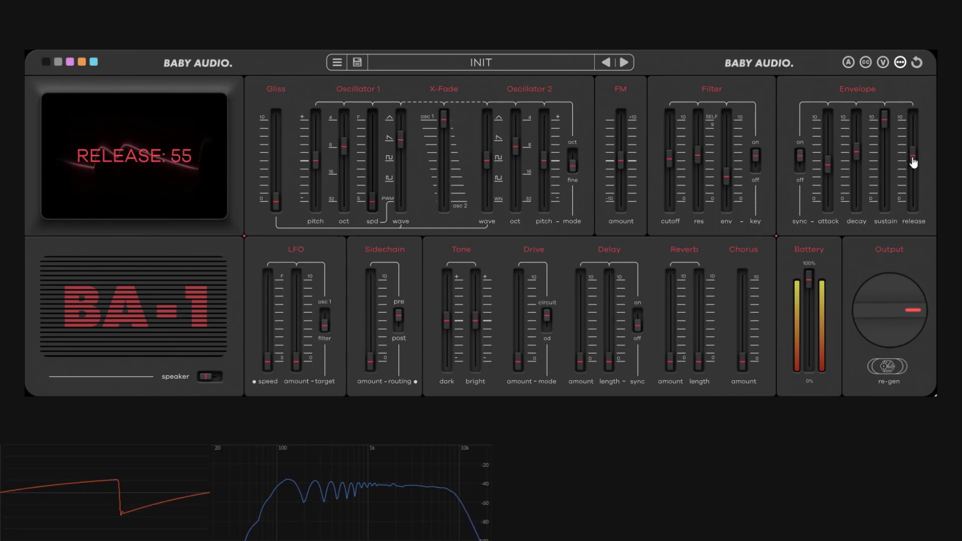
click(831, 171)
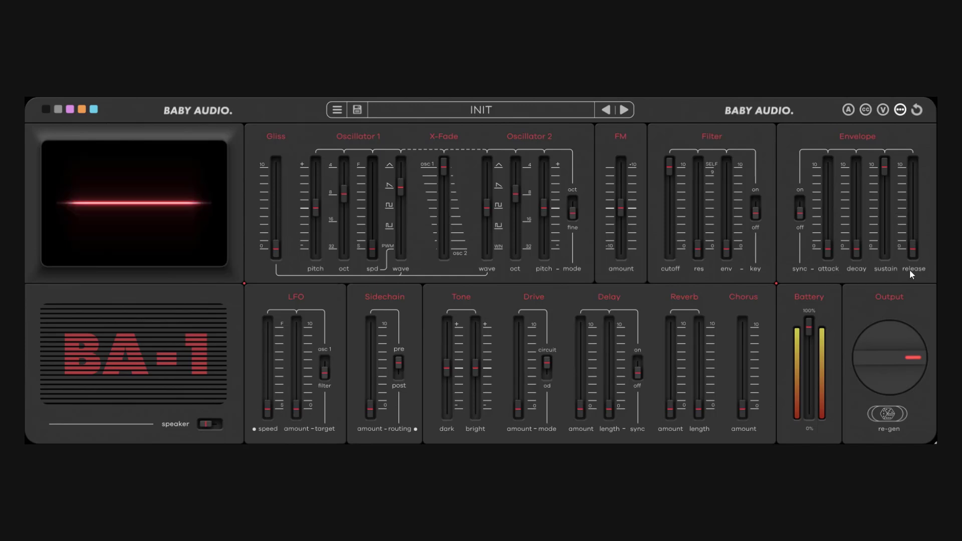
Step: Lower the envelope sustain fully to zero in the INIT patch
drag(885, 171, 876, 283)
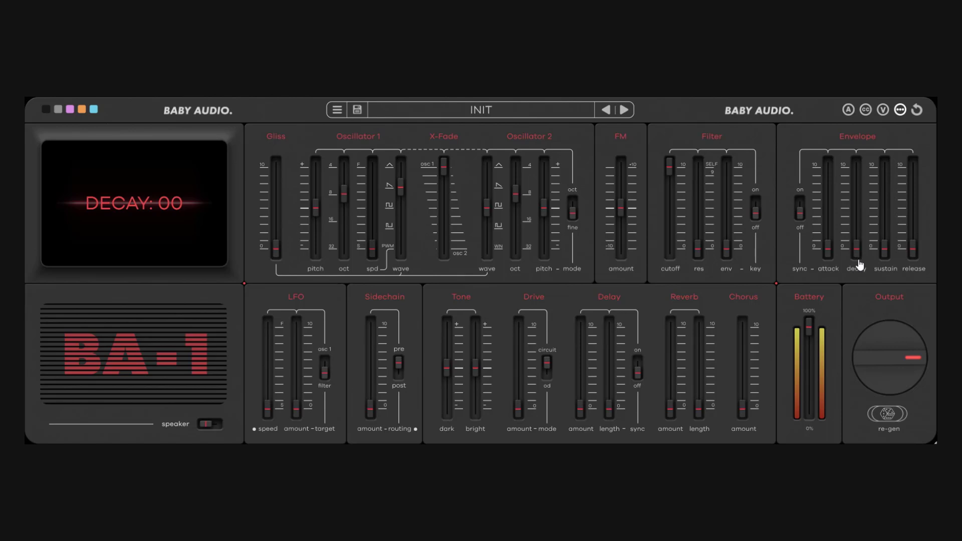
drag(886, 256, 900, 284)
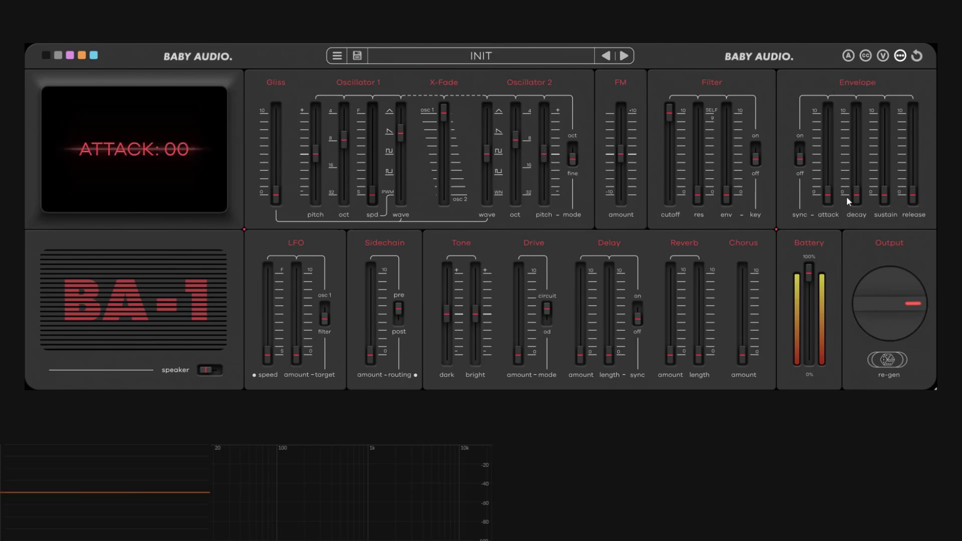
Step: Try raising the filter envelope amount from zero to about two thirds
drag(729, 192, 736, 217)
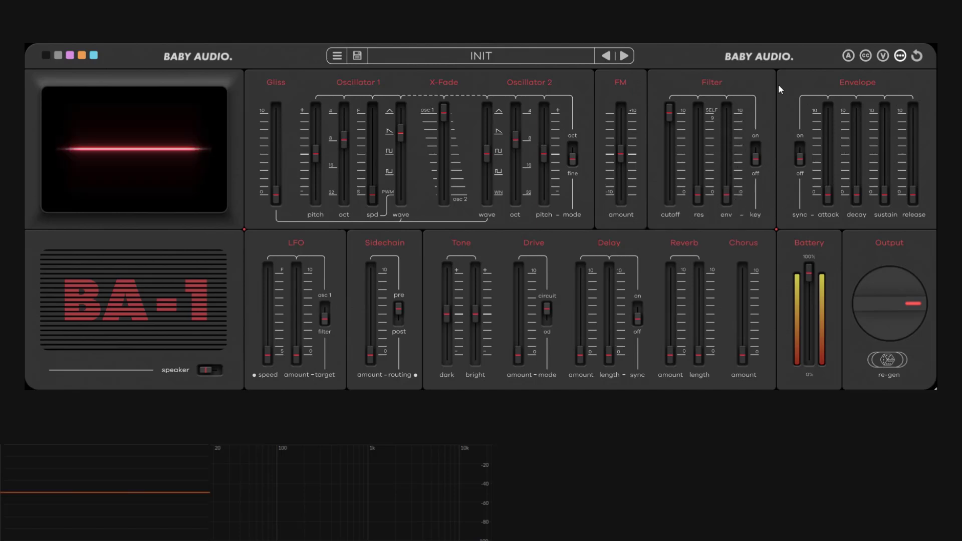
drag(726, 194, 728, 138)
mouse_move(830, 210)
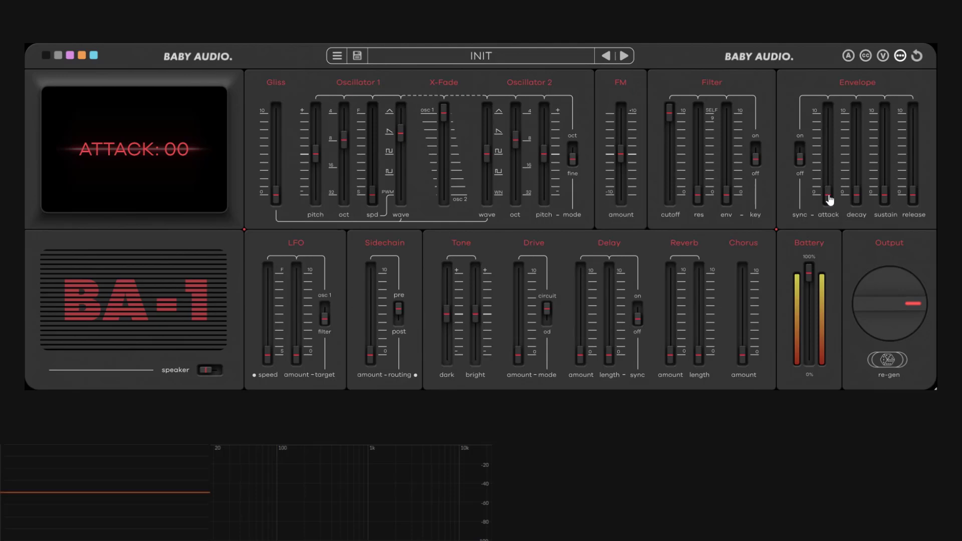
Step: Set the envelope attack to 70 and on to its maximum, and raise the decay from zero to 88
drag(830, 199, 843, 140)
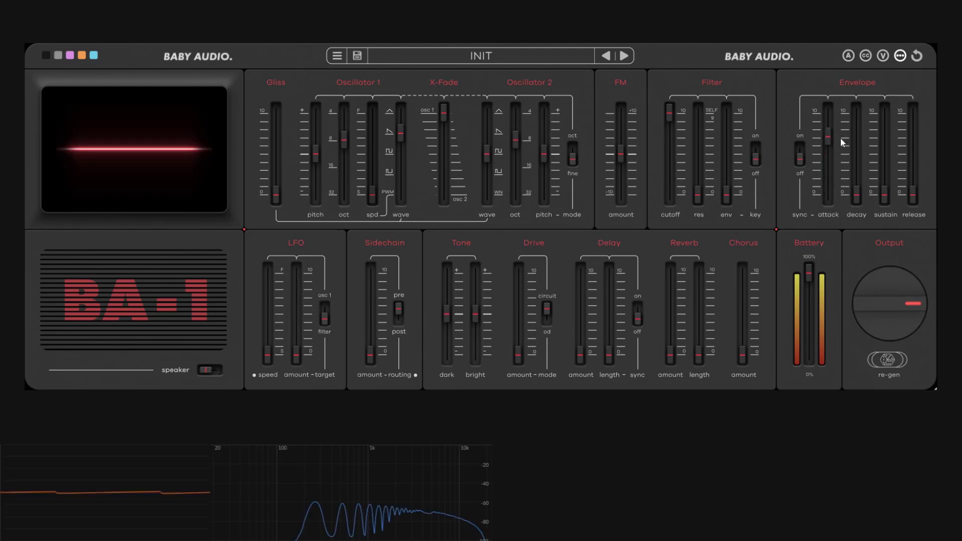
mouse_move(832, 140)
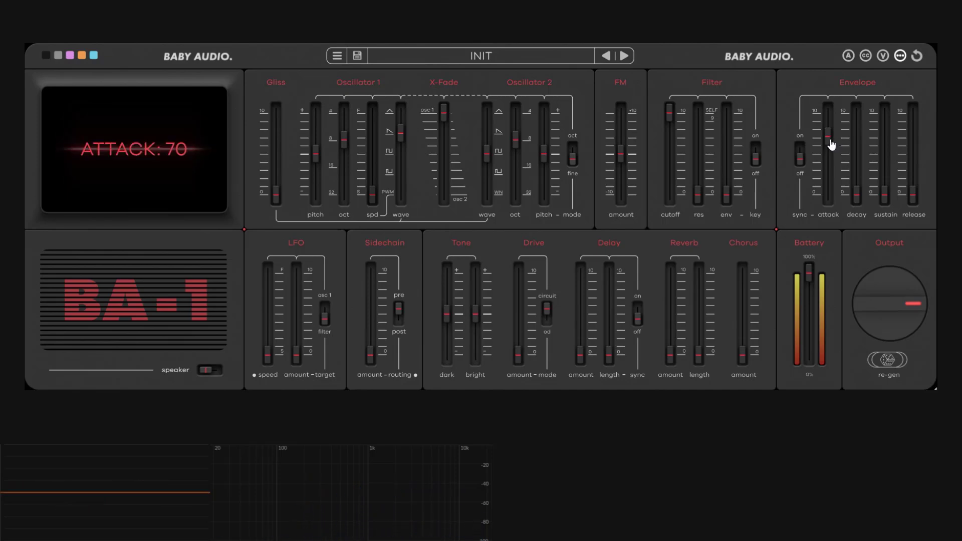
drag(831, 144, 849, 84)
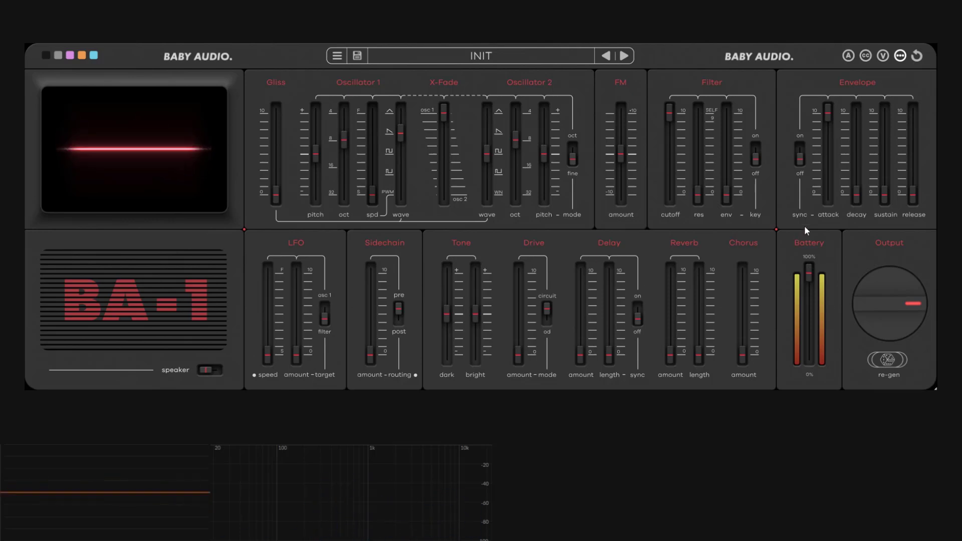
drag(857, 195, 858, 223)
mouse_move(862, 207)
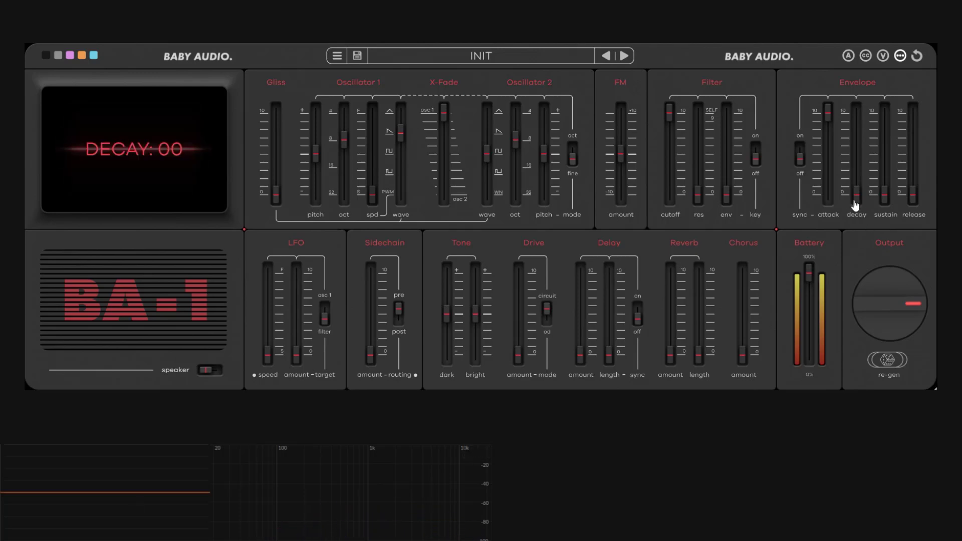
drag(856, 203, 858, 123)
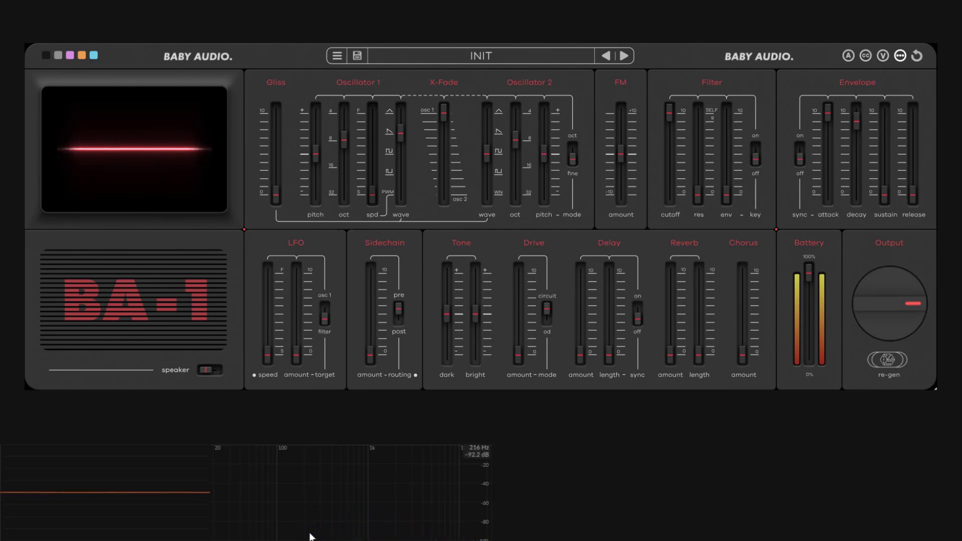
mouse_move(832, 210)
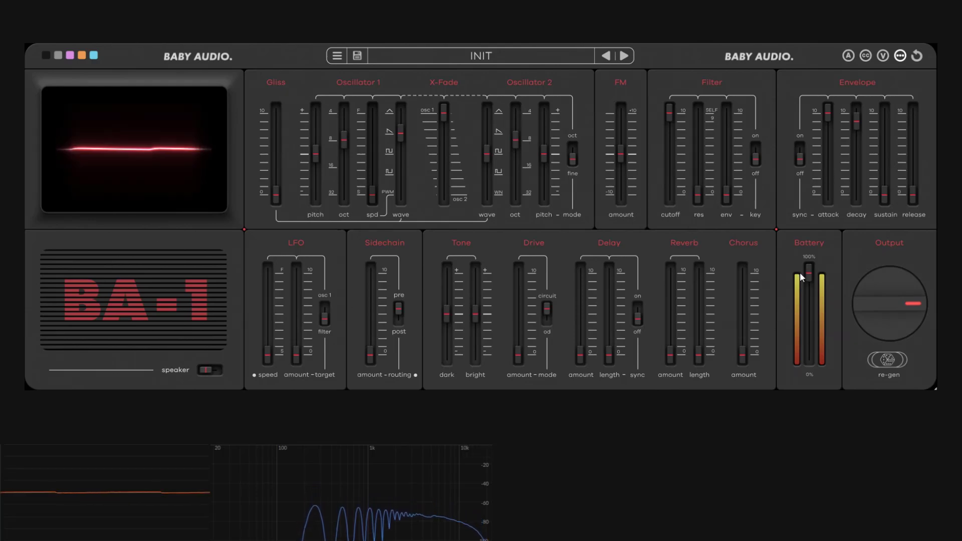
Step: Try the envelope sustain at just under half, lower it in stages to a low level, and raise it to its maximum
mouse_move(804, 276)
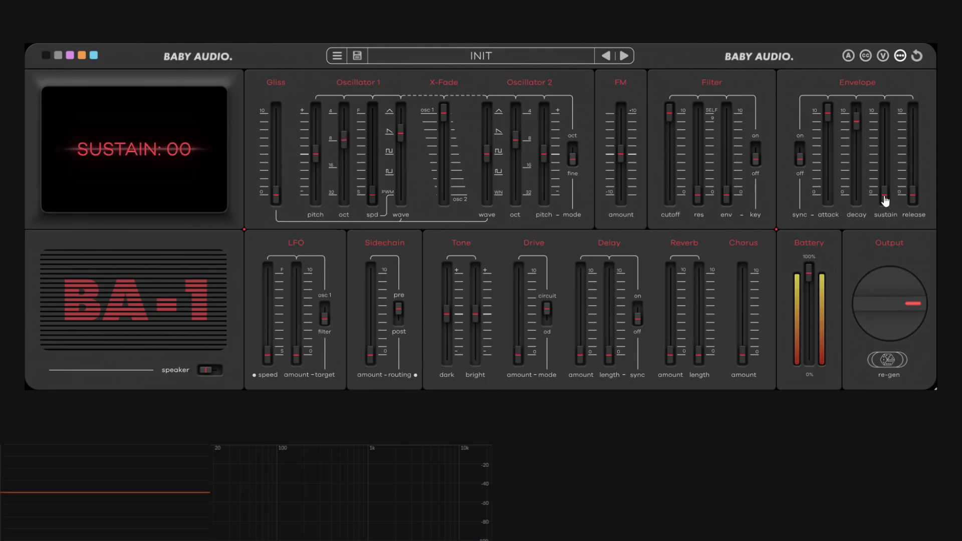
drag(885, 200, 886, 166)
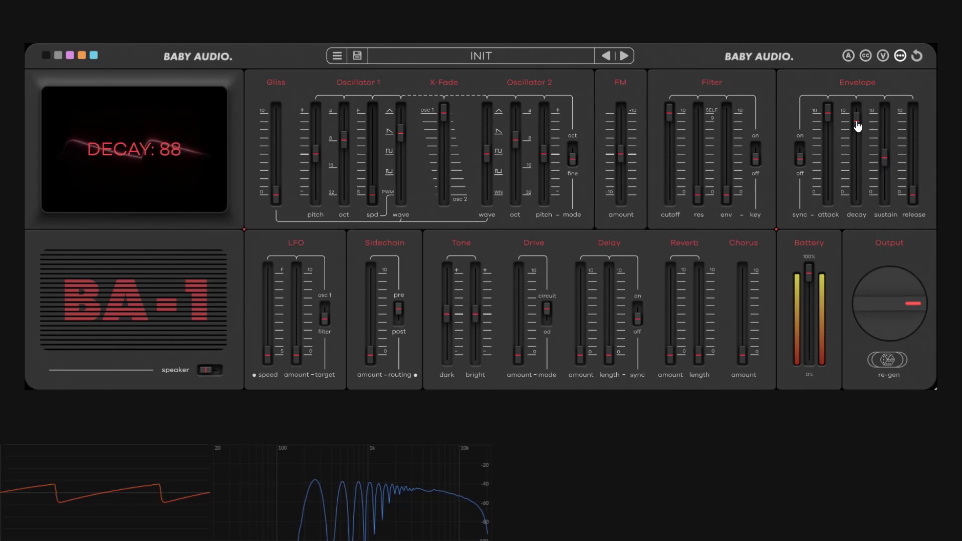
drag(885, 165, 895, 194)
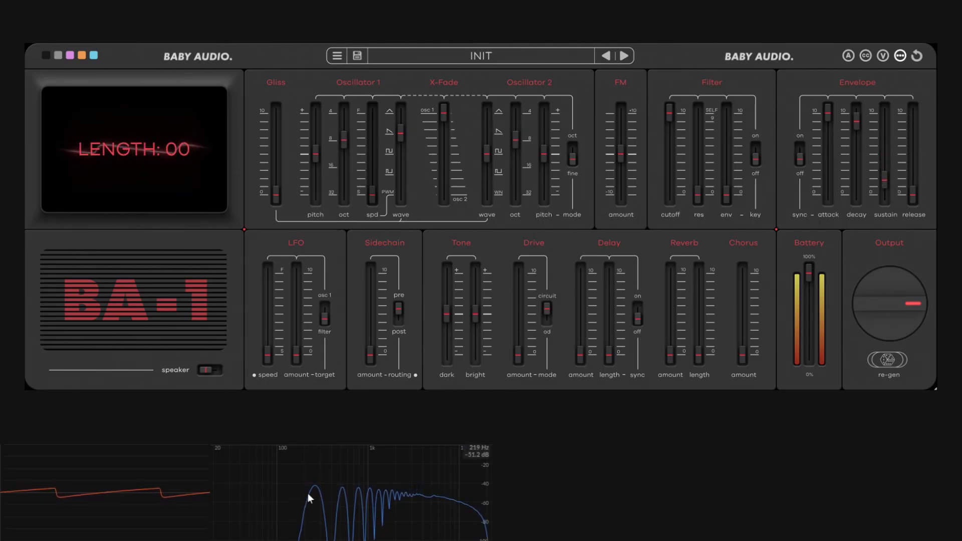
drag(880, 182, 887, 204)
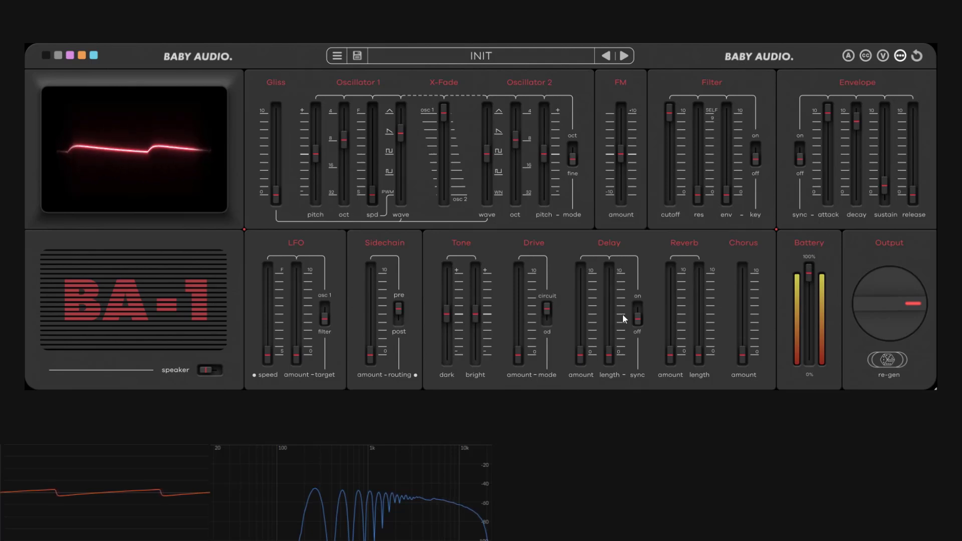
drag(887, 197, 908, 64)
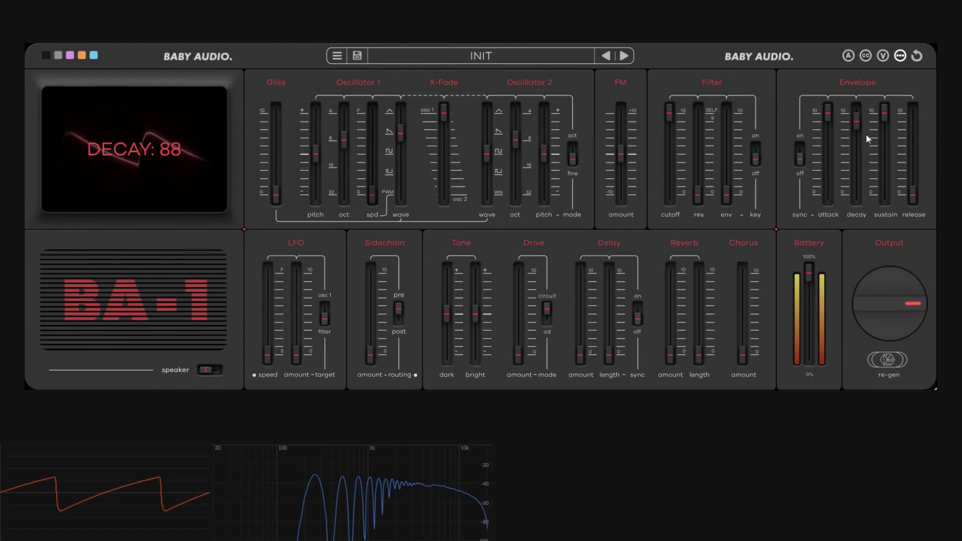
mouse_move(887, 115)
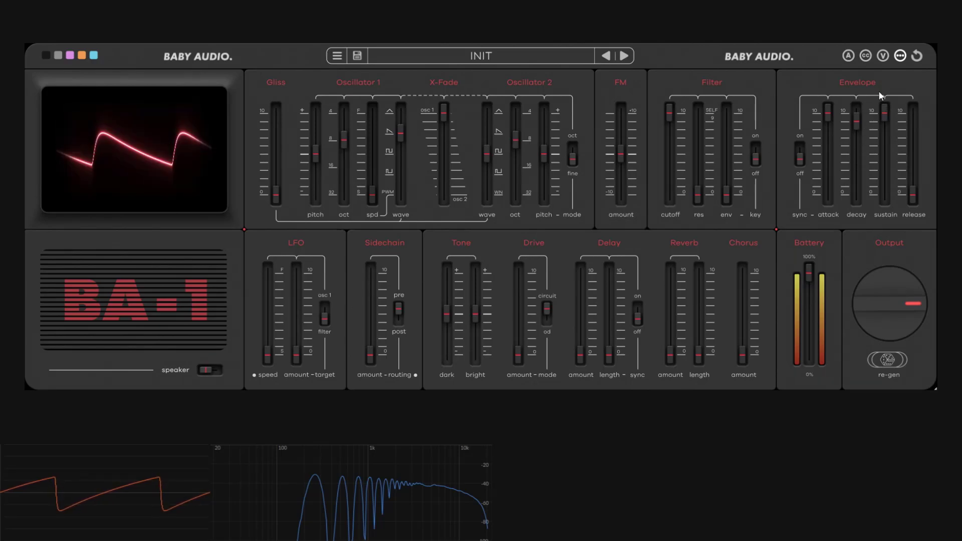
Step: Lower the envelope sustain to 11, bring it up to about 20, and raise the decay to 99
drag(885, 119, 899, 202)
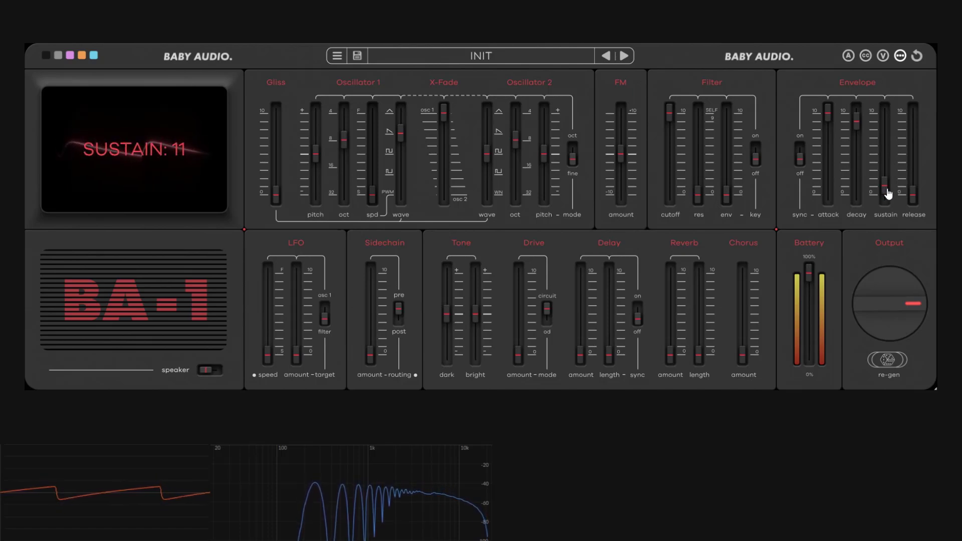
drag(886, 192, 887, 188)
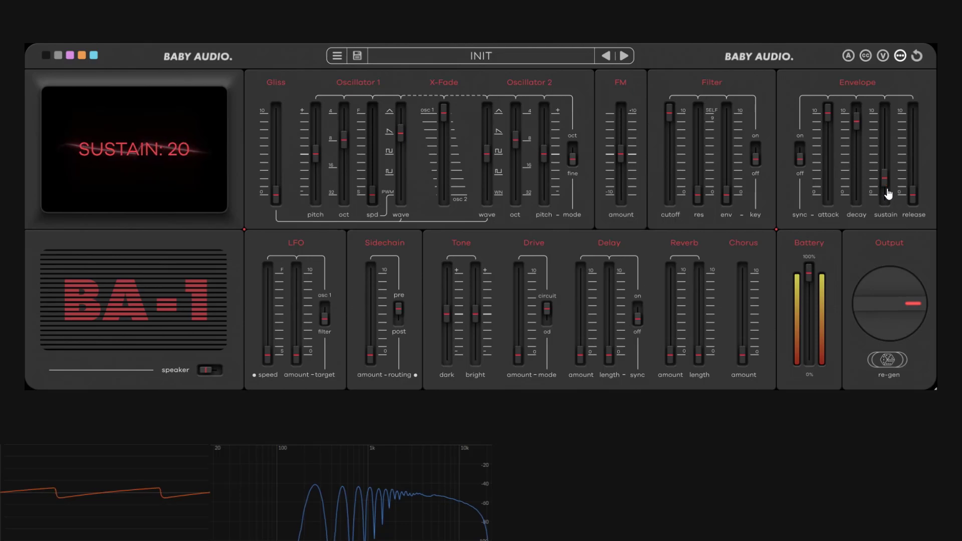
drag(858, 122, 863, 83)
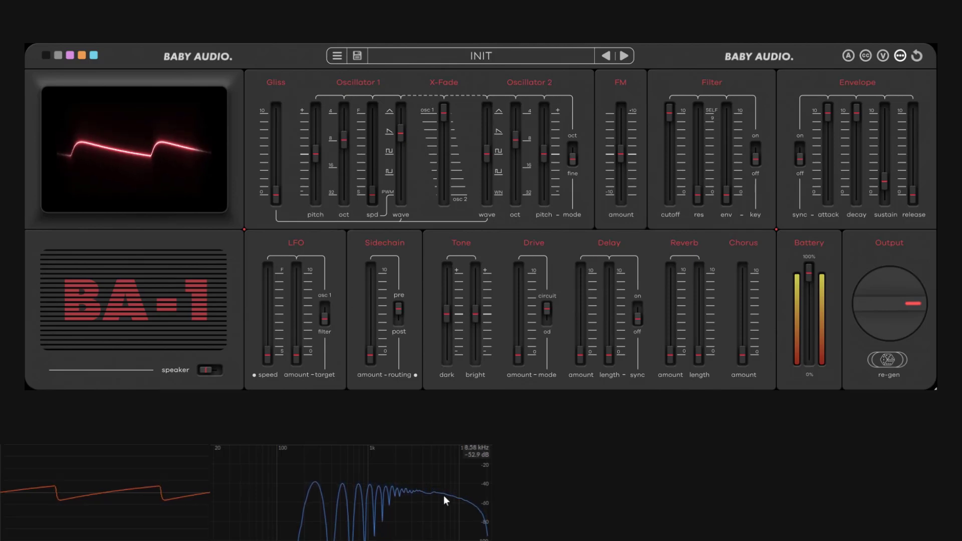
mouse_move(670, 361)
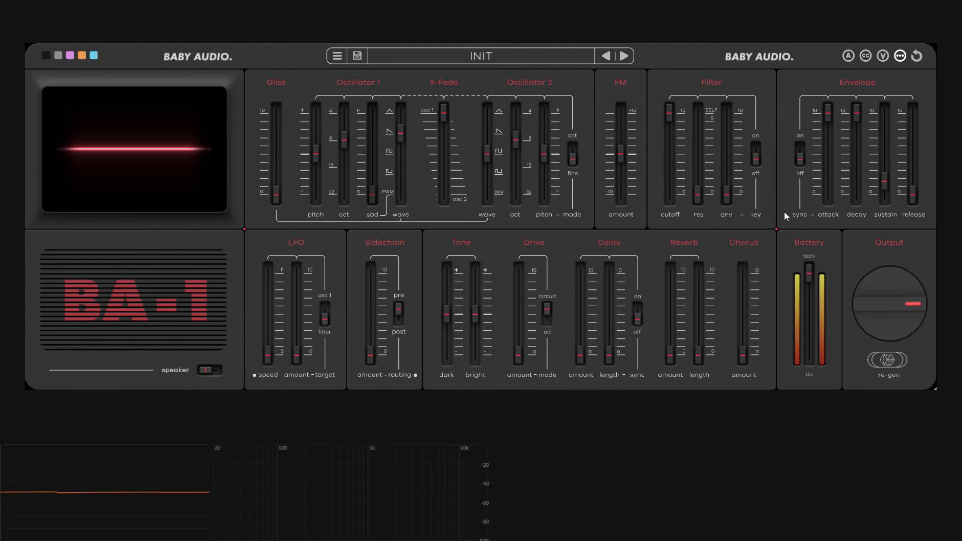
Step: Raise the envelope release to 71 and set the sustain to 19
mouse_move(918, 211)
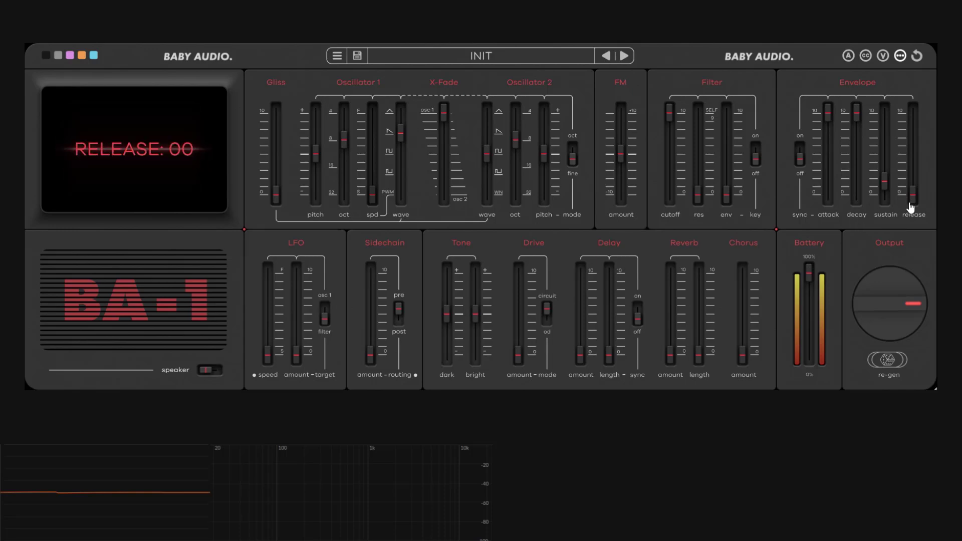
drag(912, 207, 917, 139)
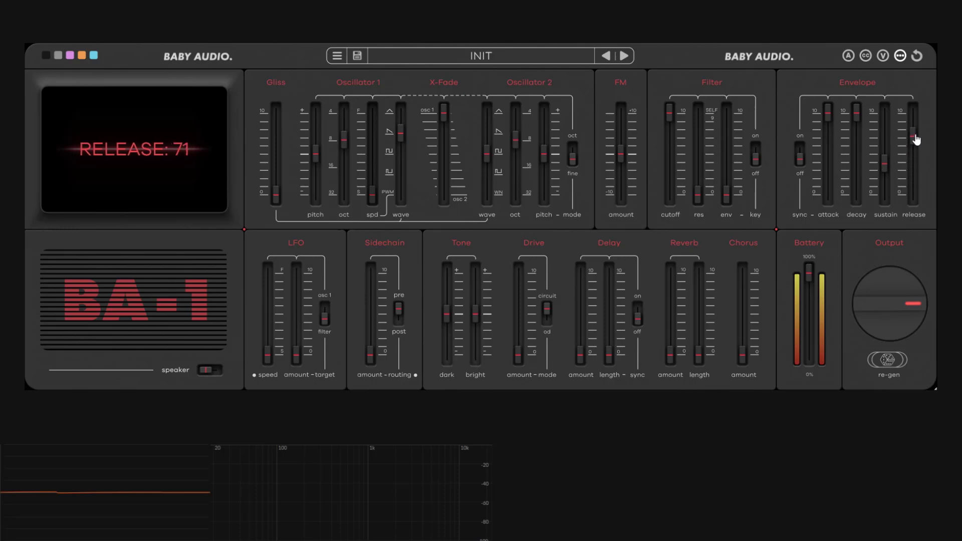
drag(884, 170, 891, 194)
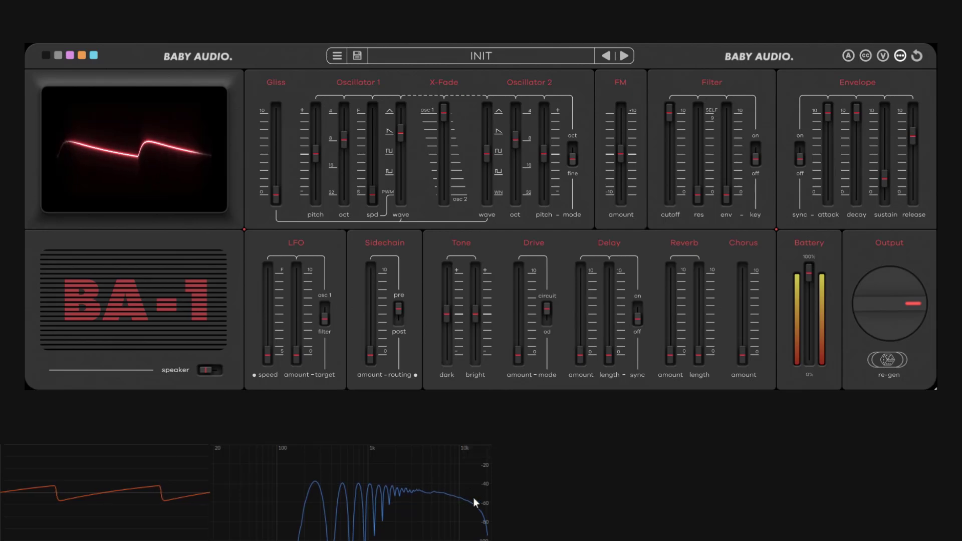
mouse_move(884, 214)
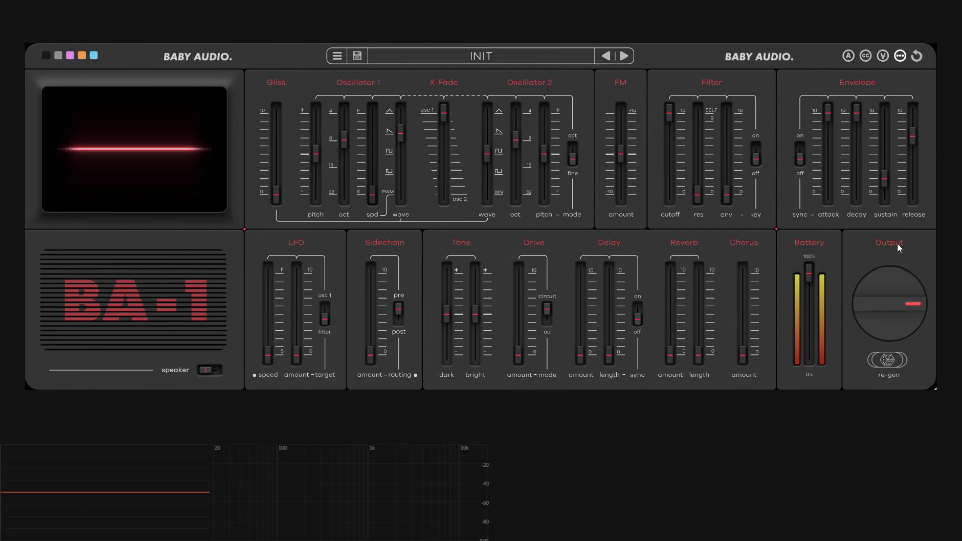
mouse_move(909, 143)
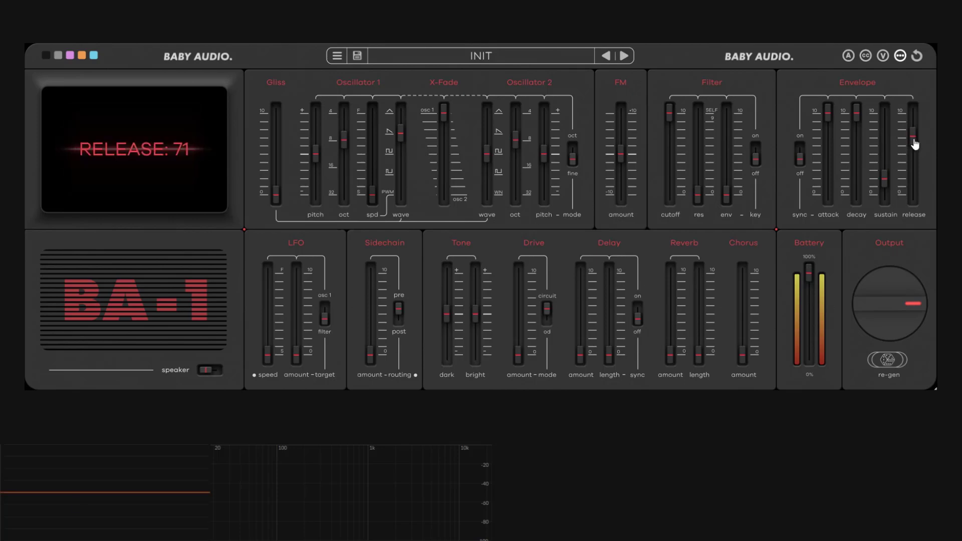
Step: Reduce the envelope attack and decay to about three quarters, raise the sustain to about a quarter, and shorten the release slightly
mouse_move(863, 122)
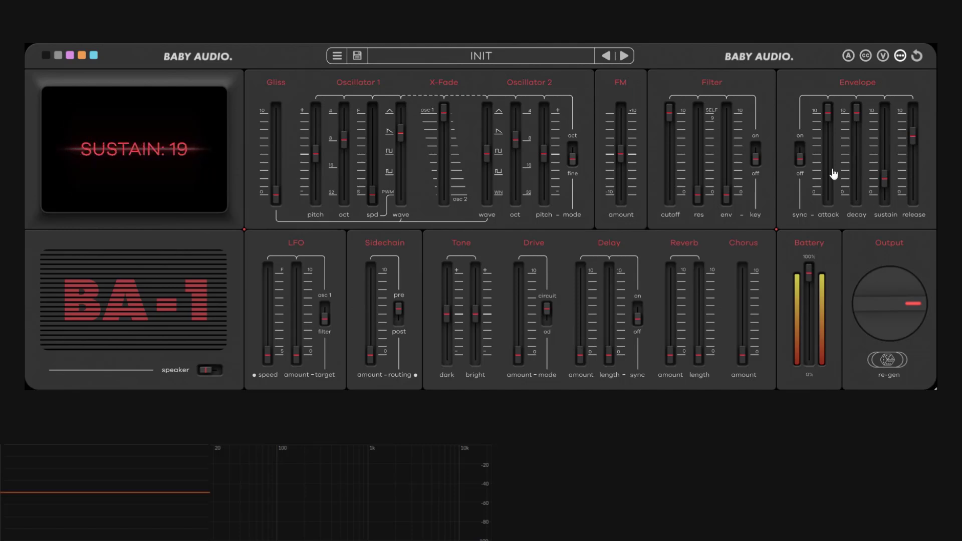
mouse_move(832, 139)
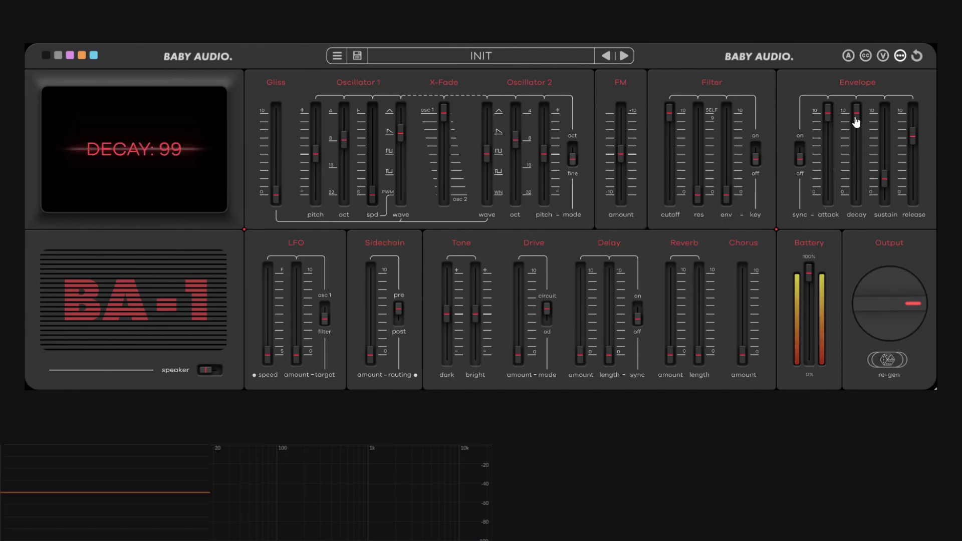
drag(827, 114, 858, 138)
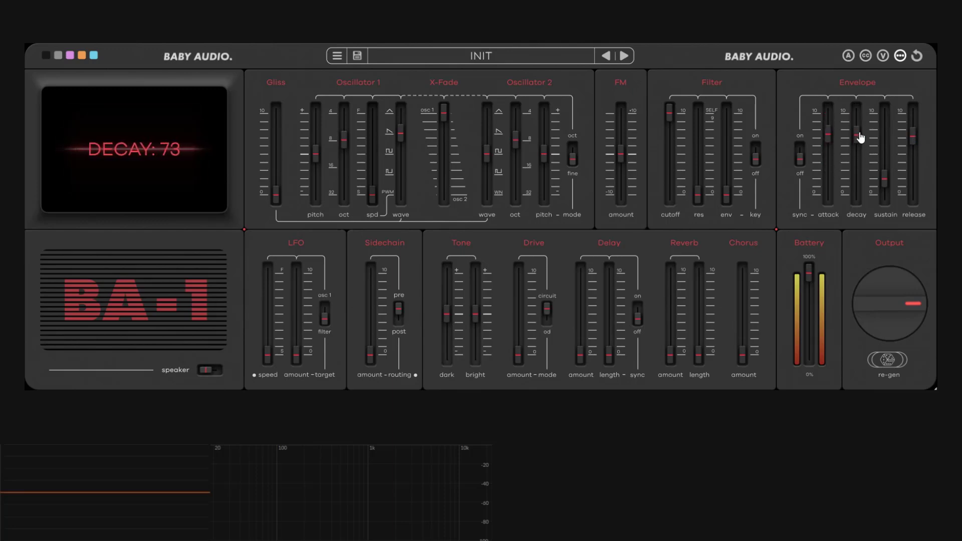
mouse_move(890, 180)
mouse_down()
mouse_move(886, 163)
mouse_move(888, 187)
mouse_up()
drag(914, 140, 917, 145)
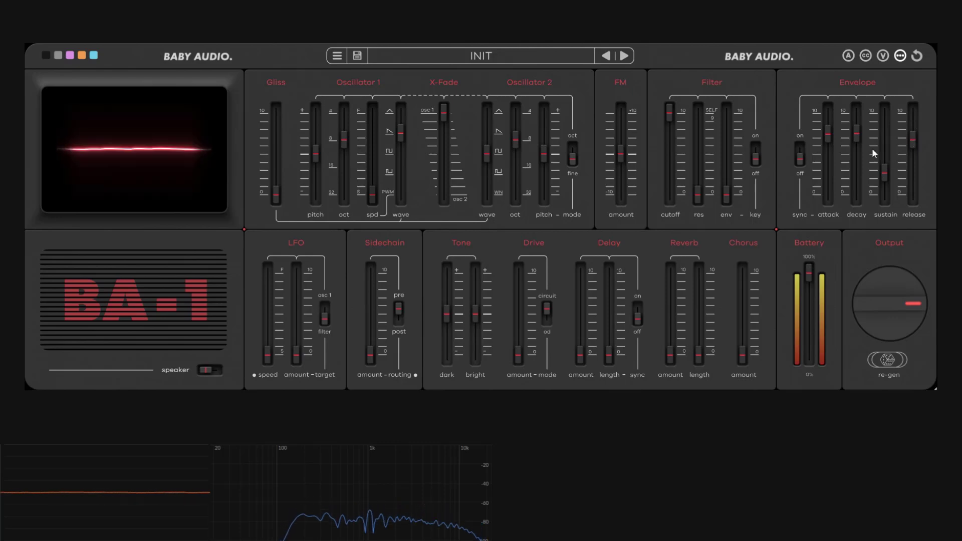
Step: Set the envelope attack and release to zero and the decay to just under half, dropping the sustain to zero before raising it fully
mouse_move(831, 131)
drag(830, 139, 840, 272)
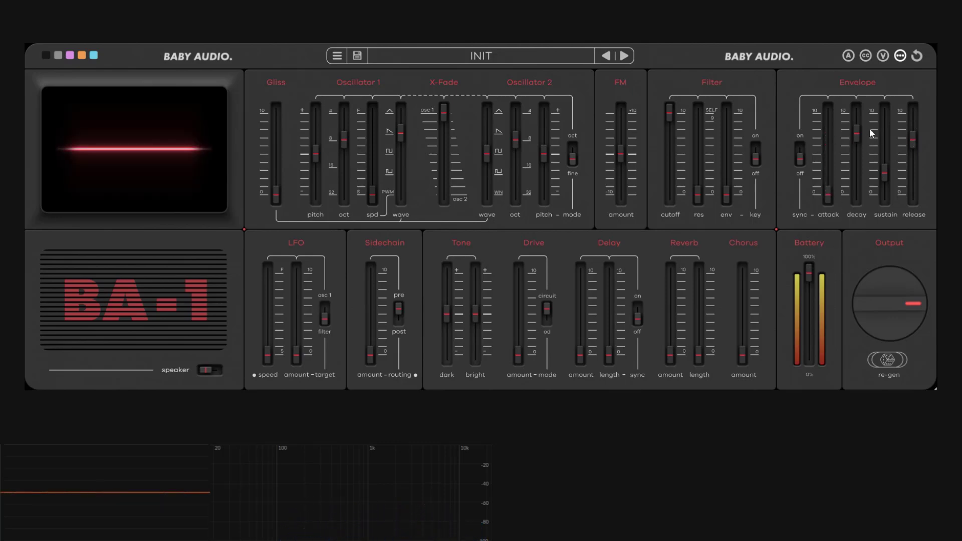
drag(857, 133, 899, 220)
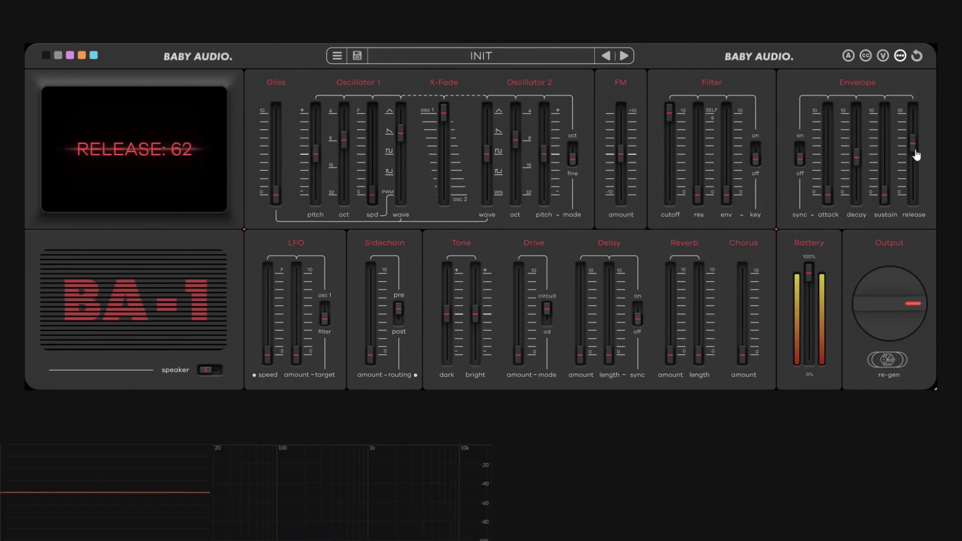
drag(916, 155, 920, 223)
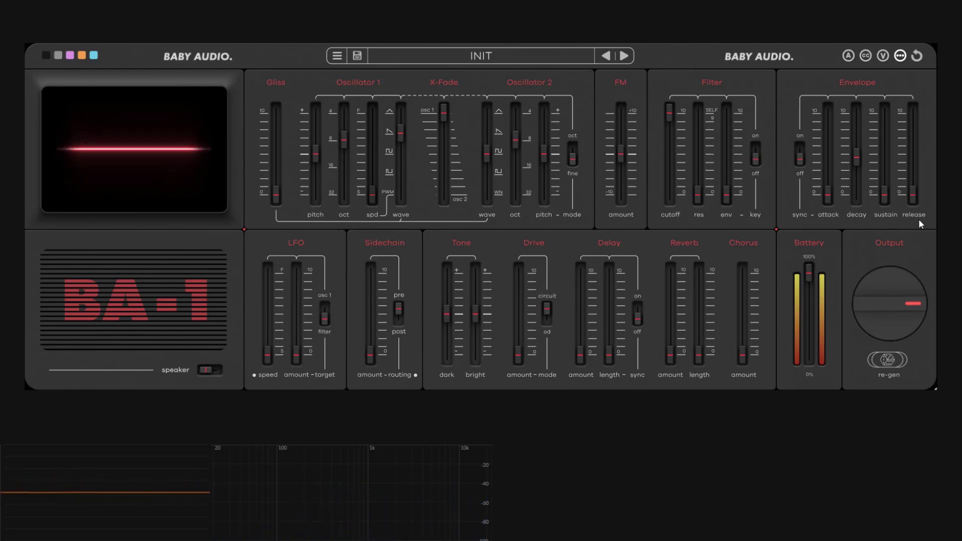
mouse_move(862, 171)
drag(882, 200, 892, 96)
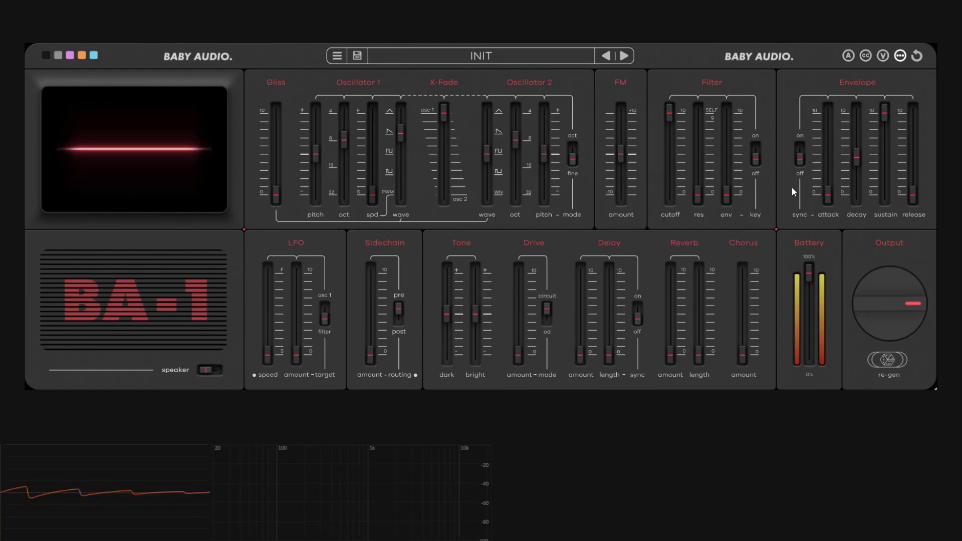
Step: Lower the filter cutoff to just above half and raise the filter envelope amount to just under two thirds
drag(681, 111, 687, 165)
drag(726, 195, 741, 147)
Step: Shape the envelope with the attack at about a third, decay at 69, sustain at about a fifth and release at 47
drag(830, 205, 832, 180)
drag(857, 173, 858, 145)
drag(890, 130, 890, 196)
click(861, 142)
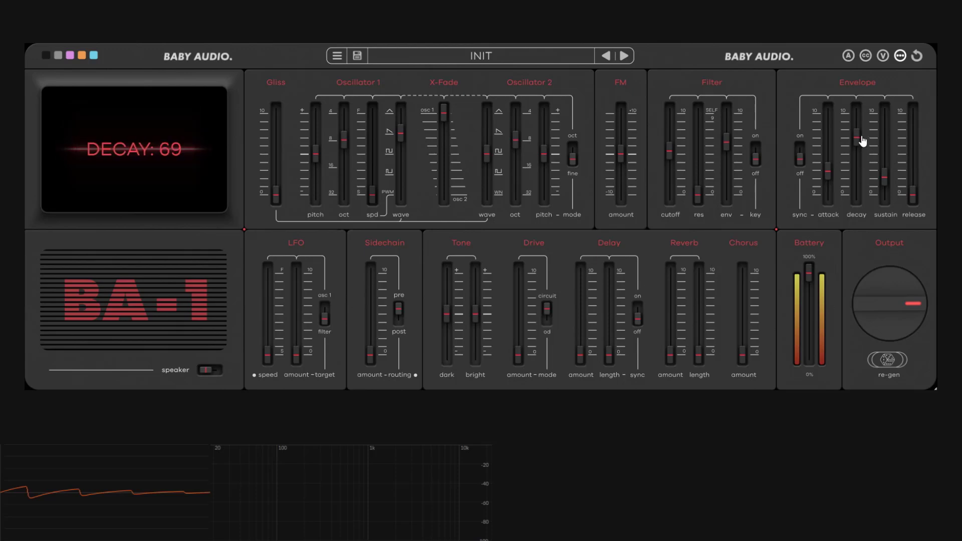
drag(833, 172, 827, 173)
click(913, 198)
drag(913, 199, 921, 166)
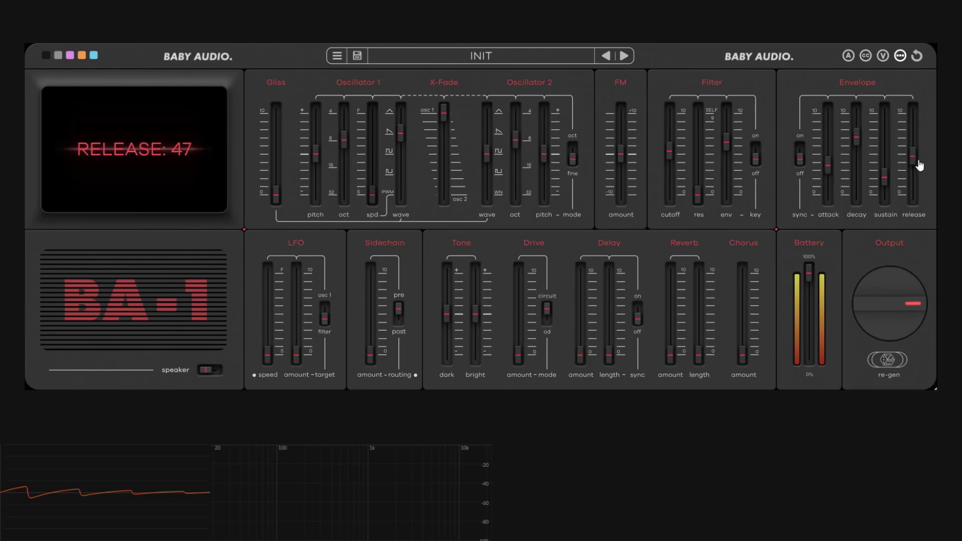
Step: Lower the filter cutoff to just under half, raise the resonance to about three quarters, and reduce the filter envelope amount to 51 and below
drag(670, 152, 672, 163)
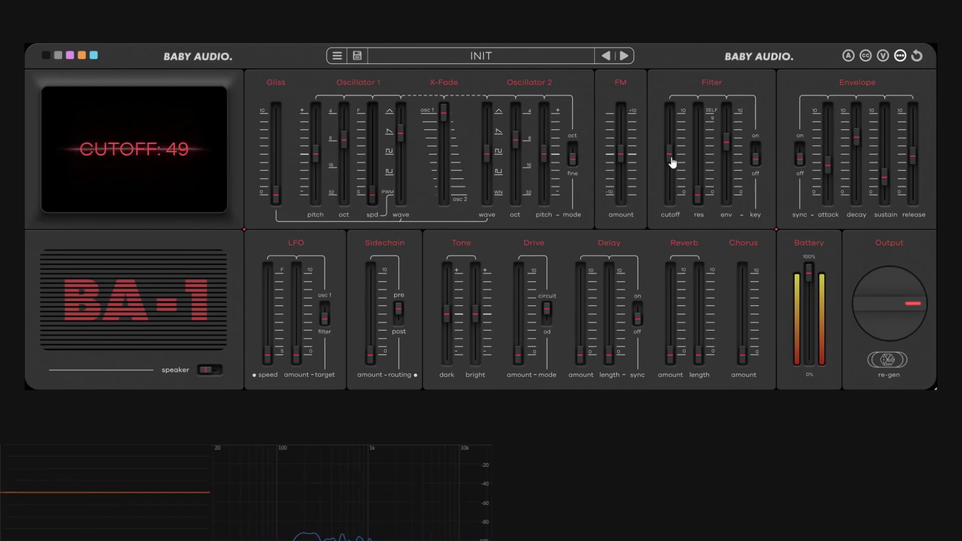
click(730, 150)
drag(698, 200, 705, 131)
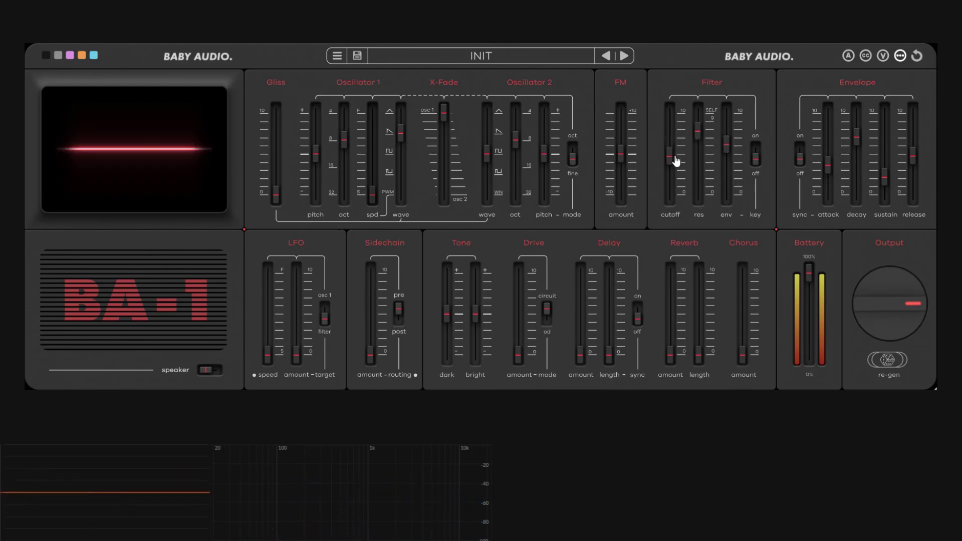
drag(676, 160, 673, 168)
drag(729, 147, 732, 158)
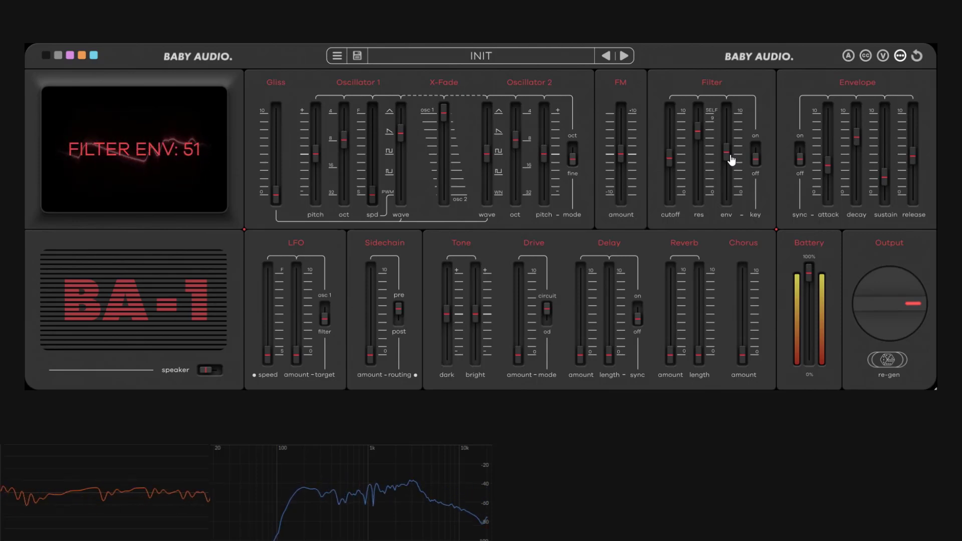
drag(732, 160, 734, 185)
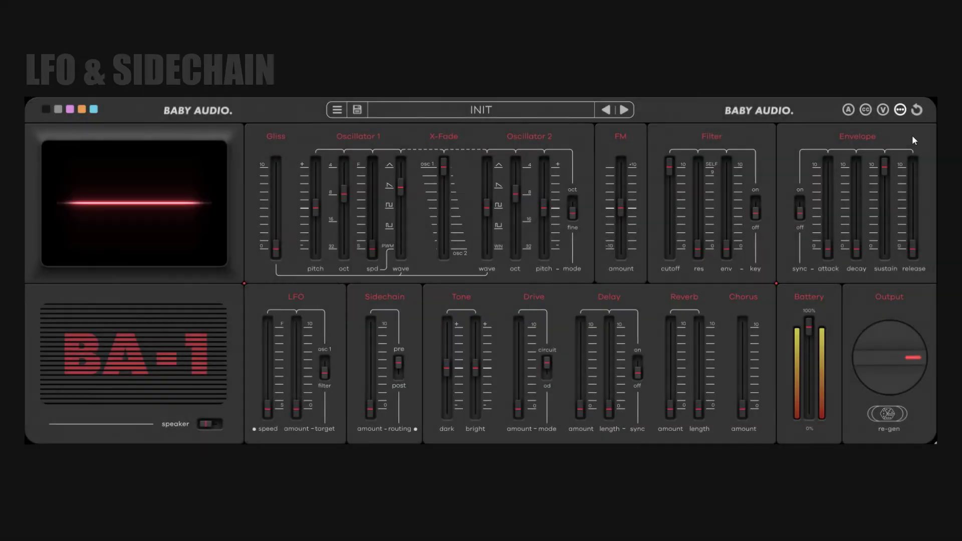
Step: Raise the LFO amount fully, lower the filter cutoff to just under half and raise the resonance to about two thirds
click(917, 110)
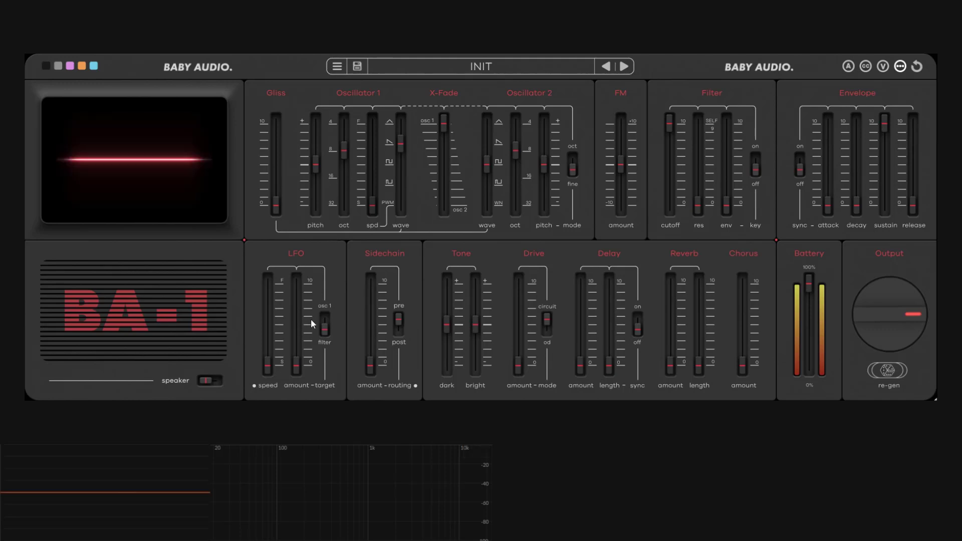
mouse_move(330, 333)
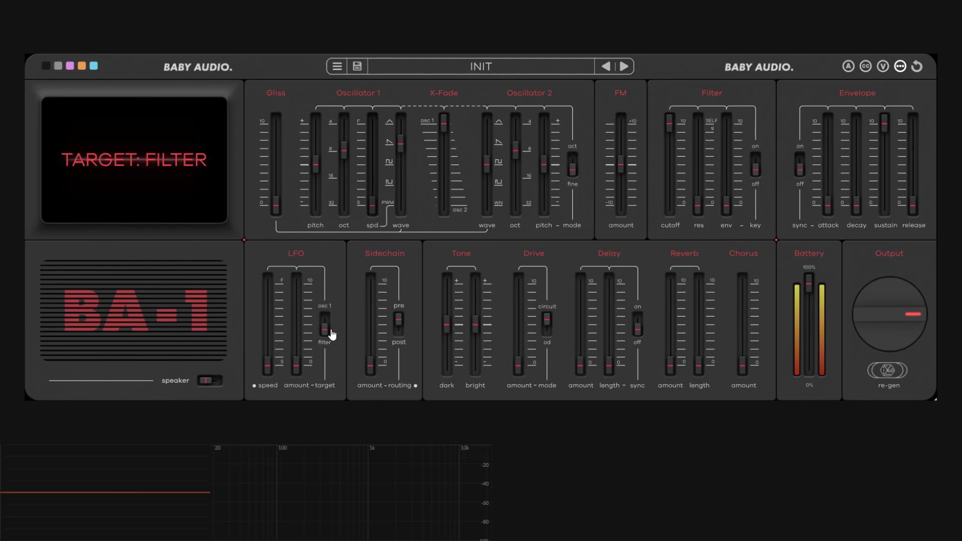
mouse_move(274, 341)
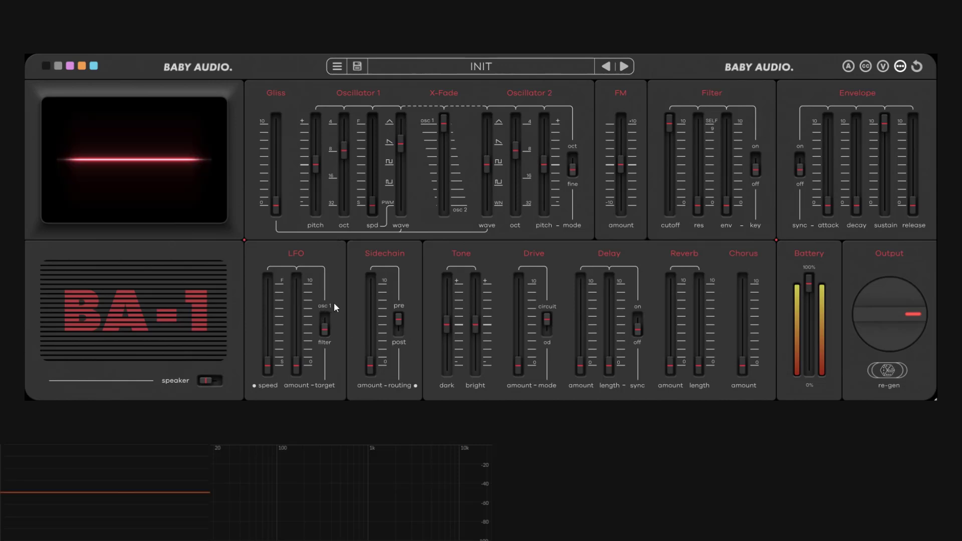
mouse_move(296, 369)
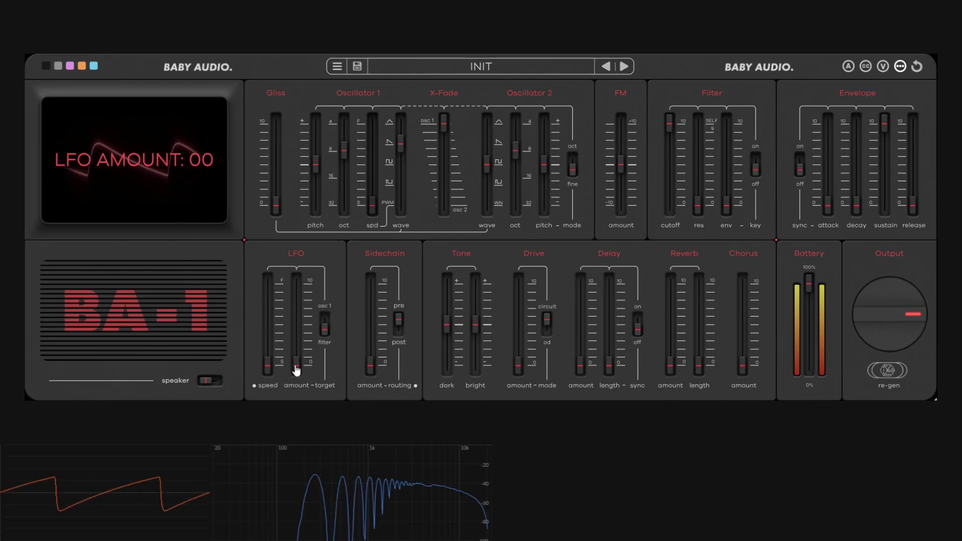
drag(297, 370, 311, 275)
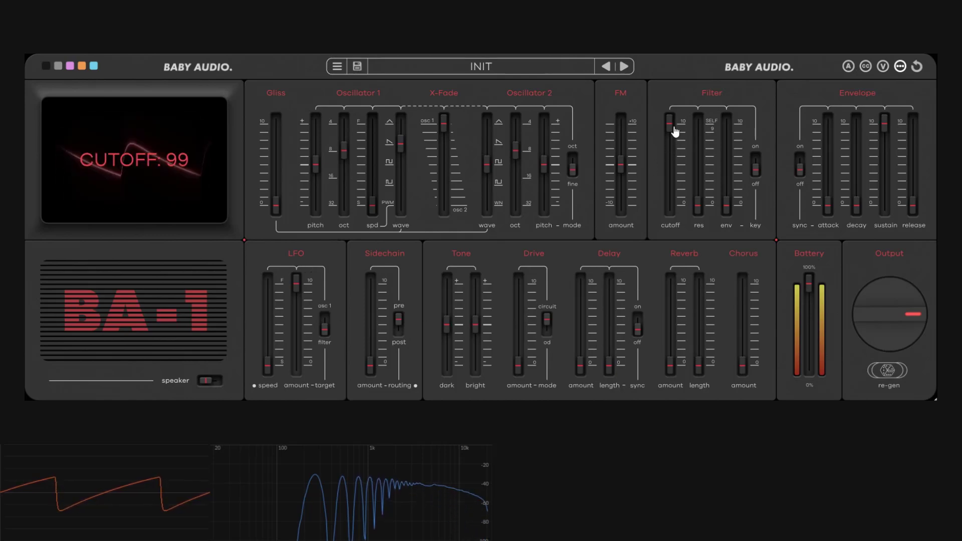
drag(671, 127, 708, 153)
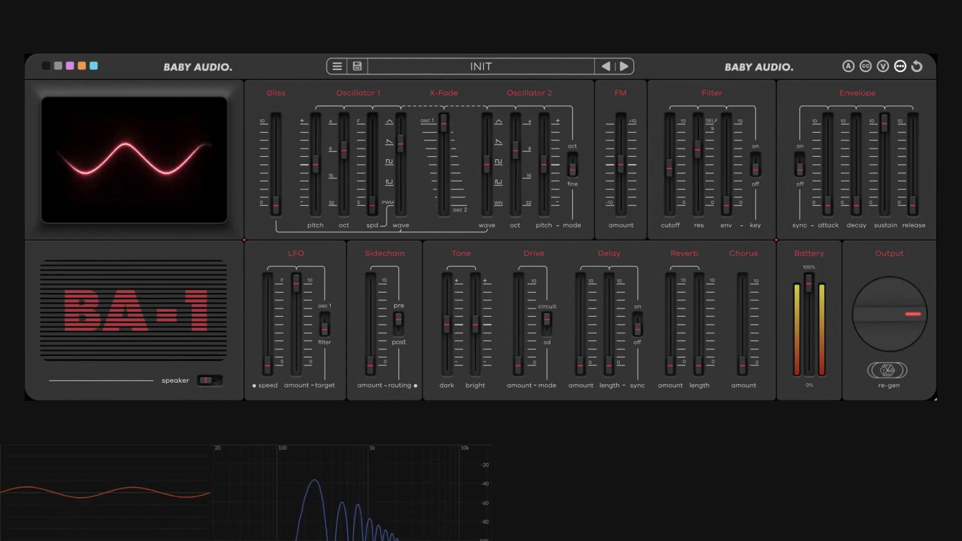
Step: Raise the LFO speed while switching its sync on and off, settling the speed at about 70 percent
click(267, 369)
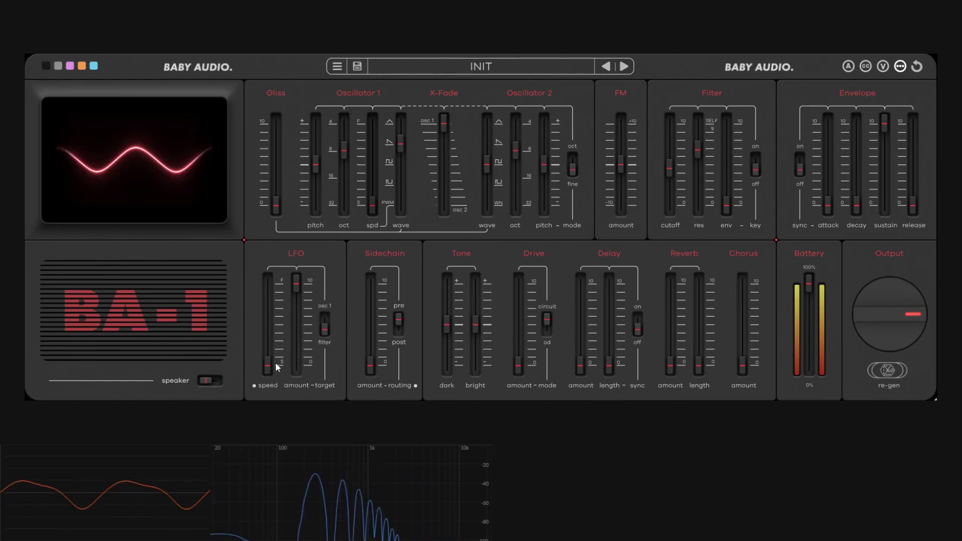
drag(268, 373, 282, 295)
click(254, 385)
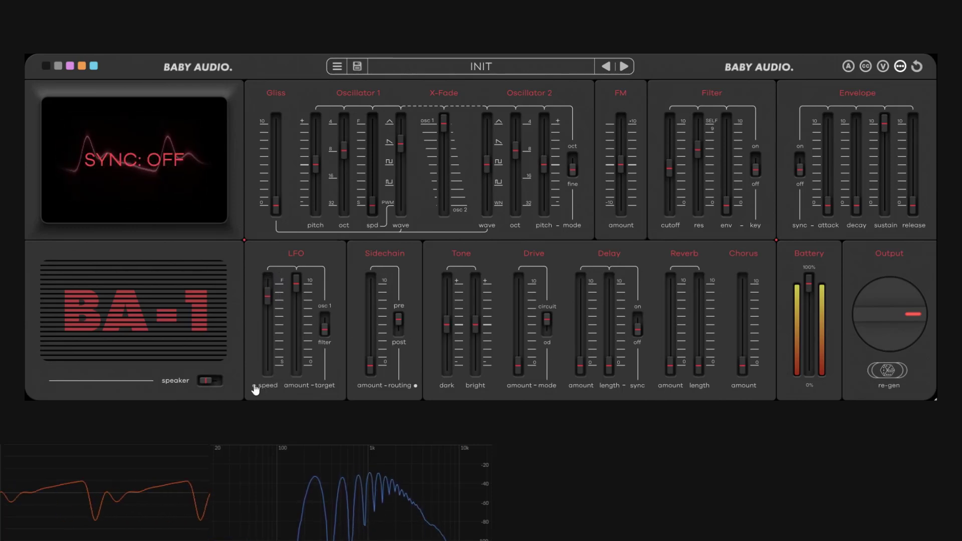
click(254, 386)
drag(267, 366, 311, 265)
click(254, 386)
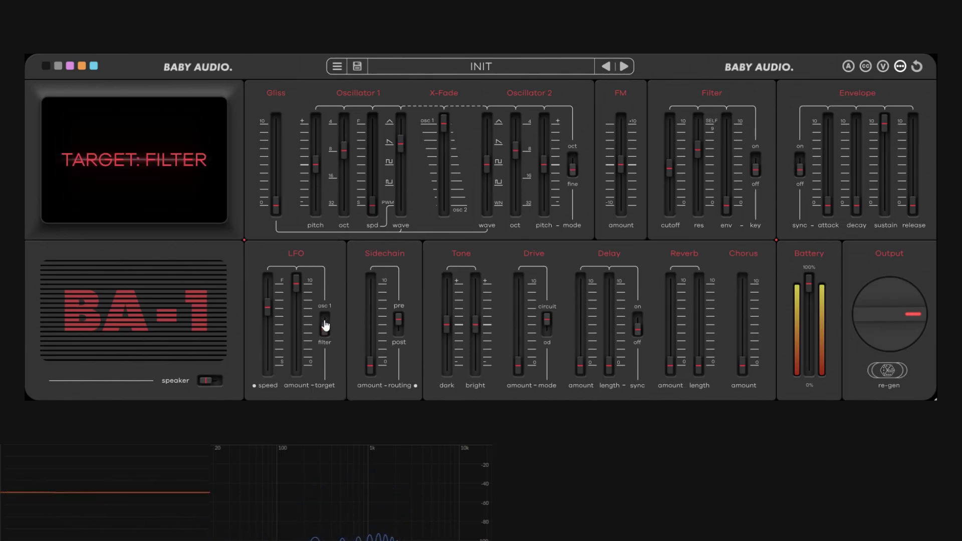
Step: With the LFO targeting oscillator 1, raise the cutoff to about 60 percent and sweep the X-Fade to oscillator 2, the middle and back to oscillator 1
drag(670, 176, 687, 164)
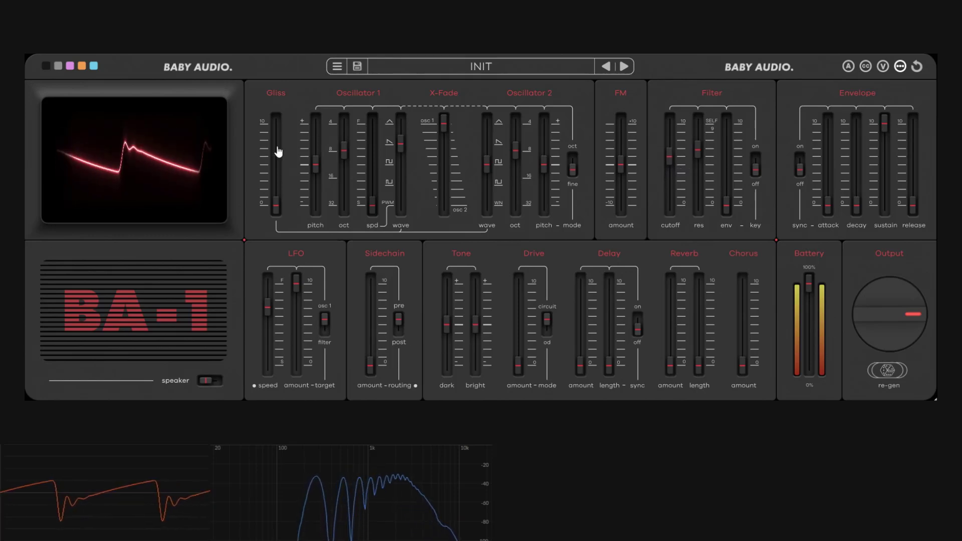
drag(446, 129, 459, 299)
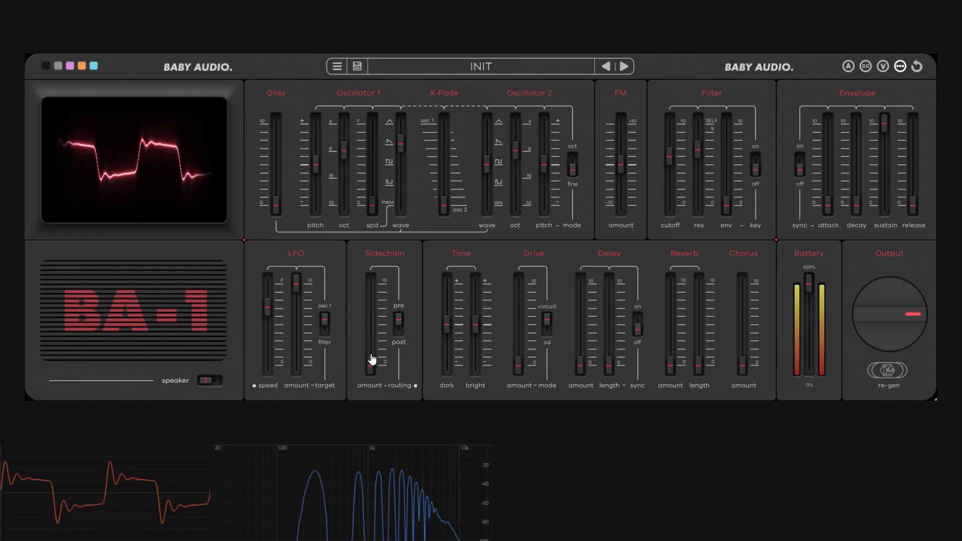
drag(444, 208, 455, 173)
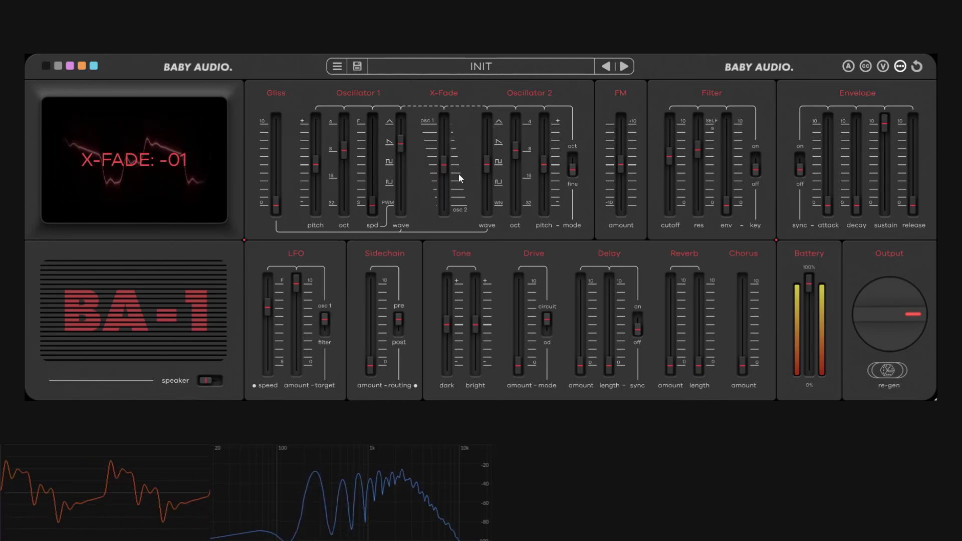
mouse_move(481, 279)
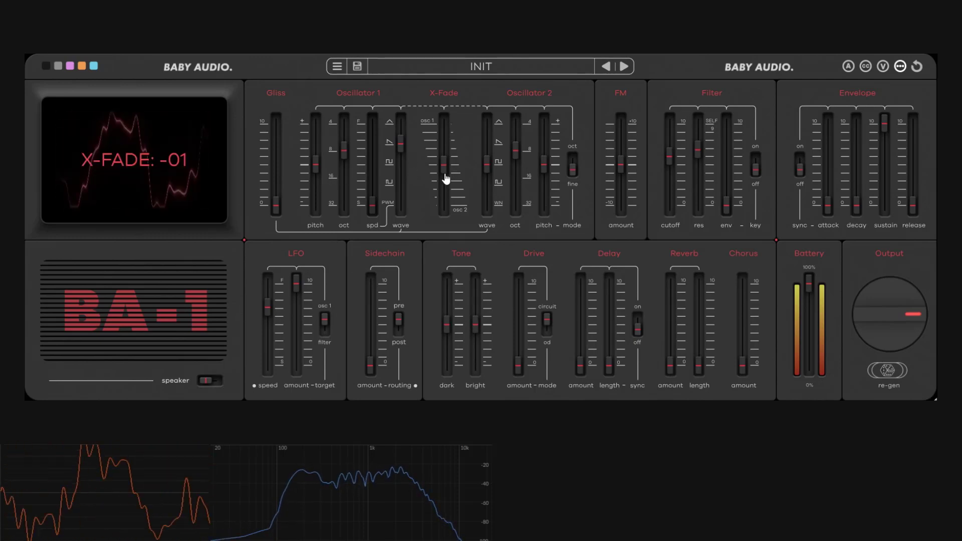
drag(444, 175, 457, 97)
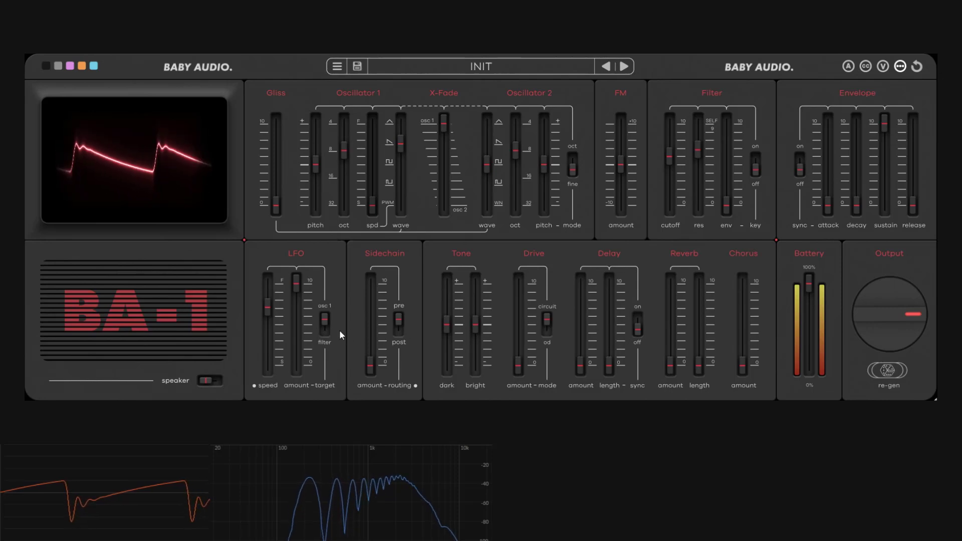
Step: Raise the LFO speed to about 80 percent and the cutoff to about 70, and set the LFO fade to maximum before reducing it
drag(275, 309, 298, 288)
drag(671, 165, 681, 151)
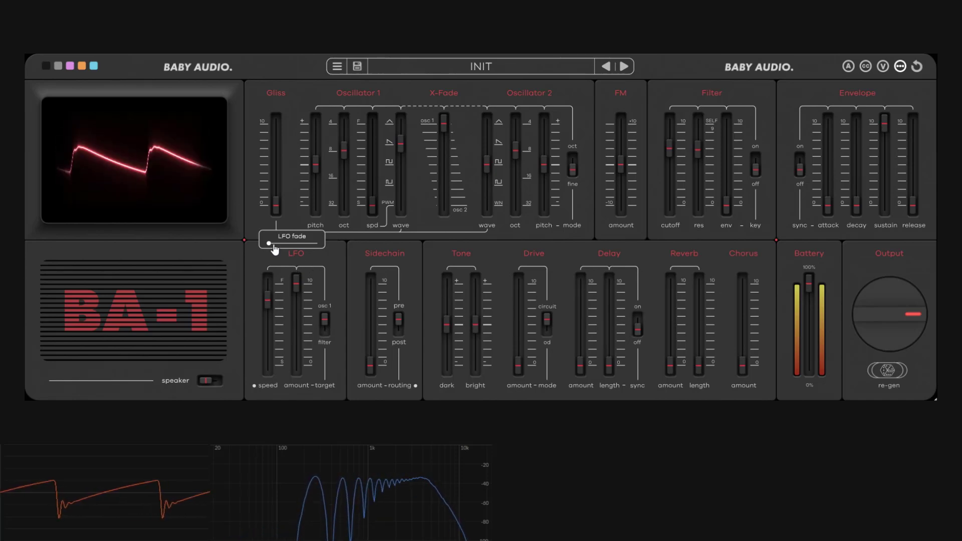
drag(271, 244, 322, 251)
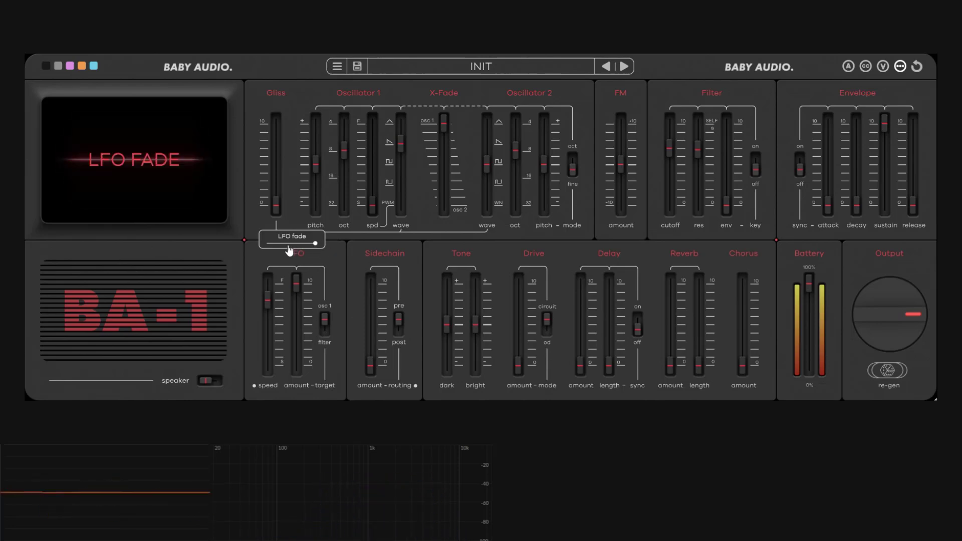
mouse_move(288, 245)
mouse_down()
mouse_move(337, 252)
mouse_move(285, 251)
mouse_up()
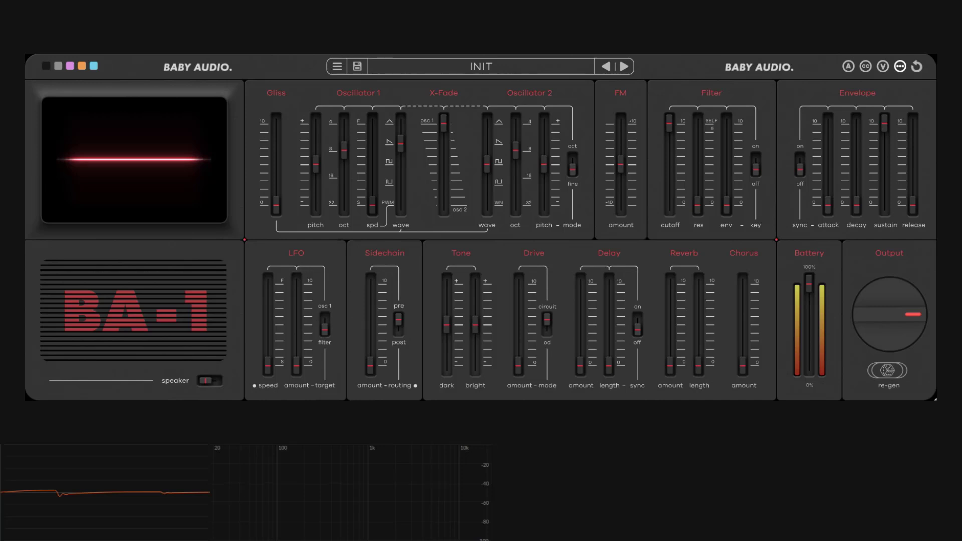
Step: Lower the filter cutoff to about three quarters and raise the sidechain amount to full
mouse_move(372, 343)
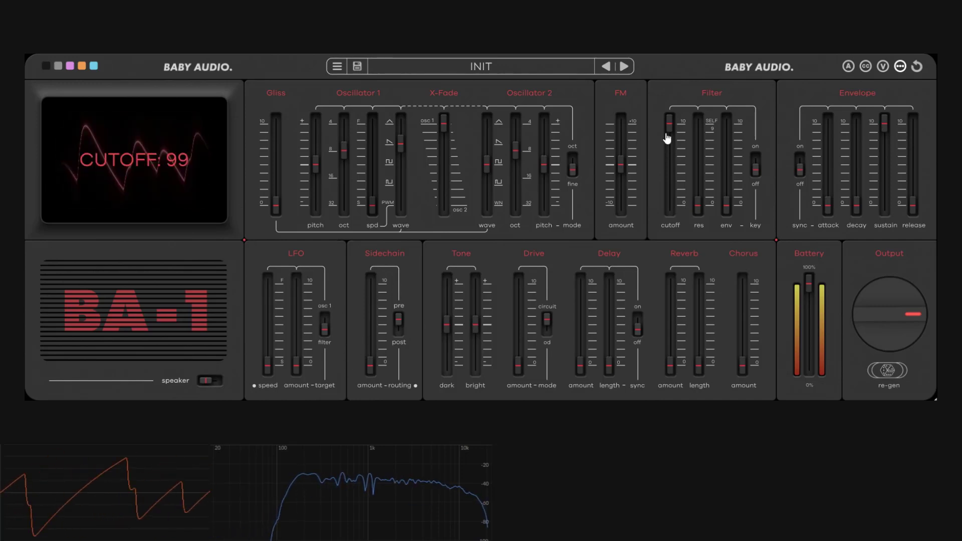
drag(669, 124, 680, 147)
drag(378, 379, 376, 291)
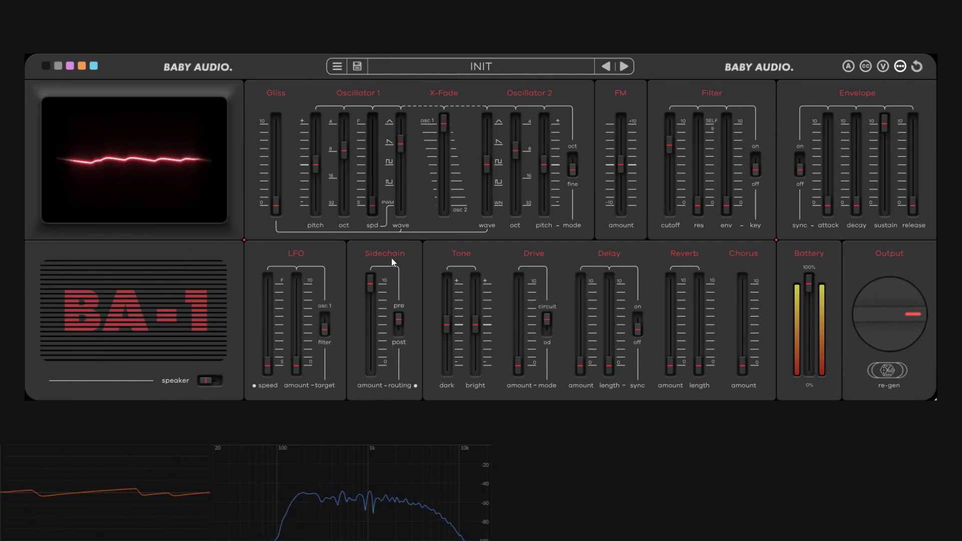
Step: Switch the sidechain source back and forth between internal and external, with the sidechain routing set to pre
click(404, 337)
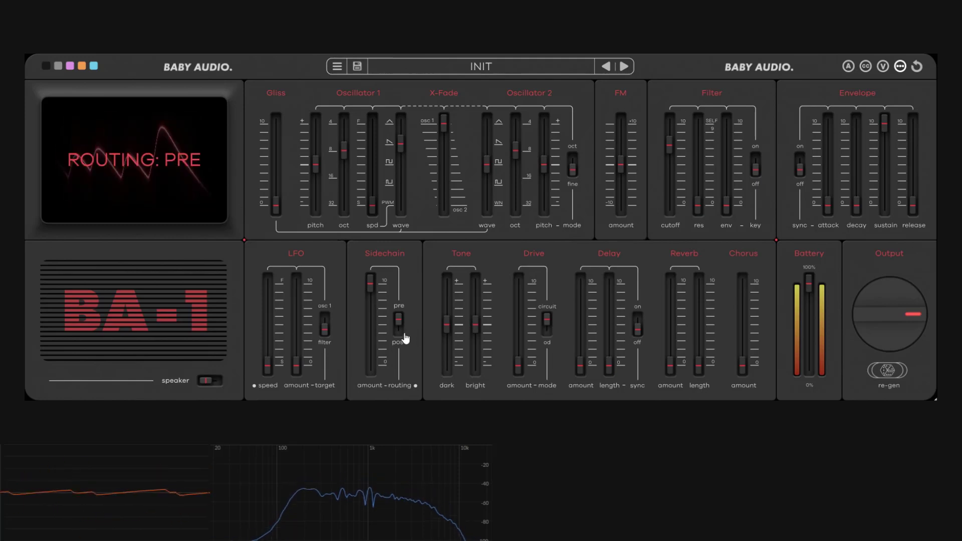
click(414, 386)
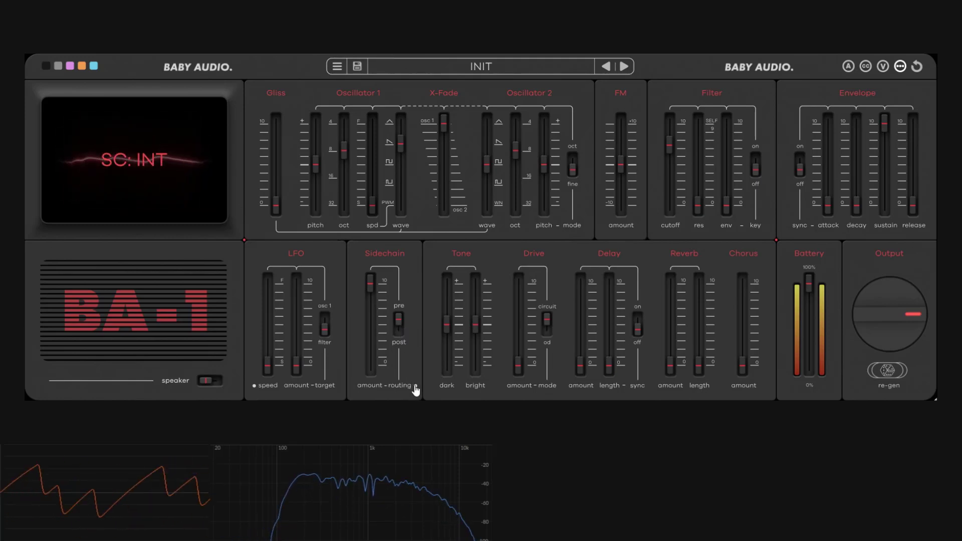
click(415, 386)
click(416, 386)
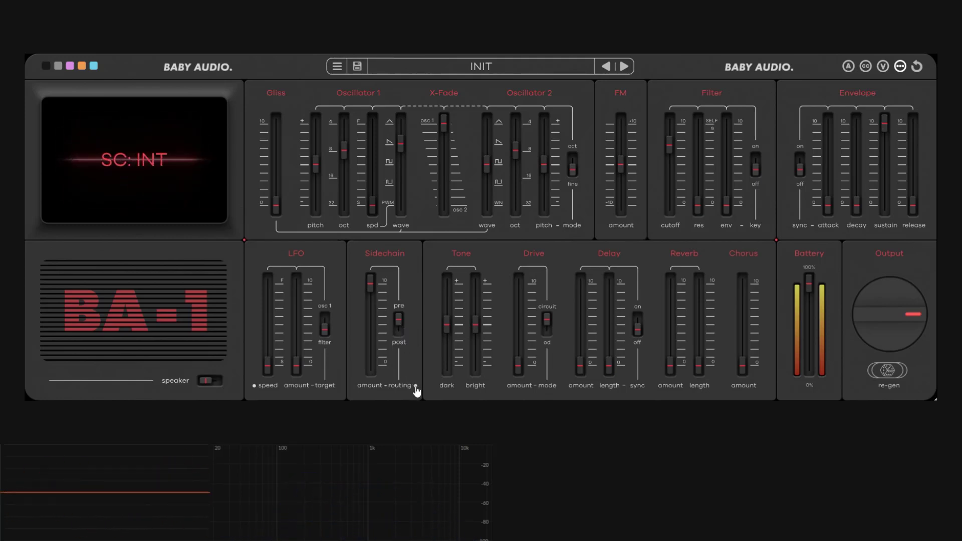
click(417, 389)
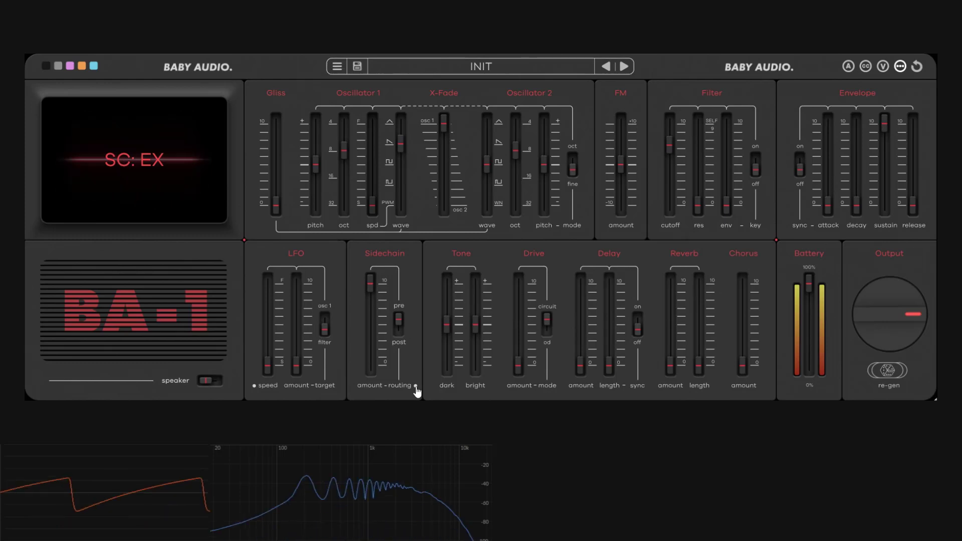
click(417, 389)
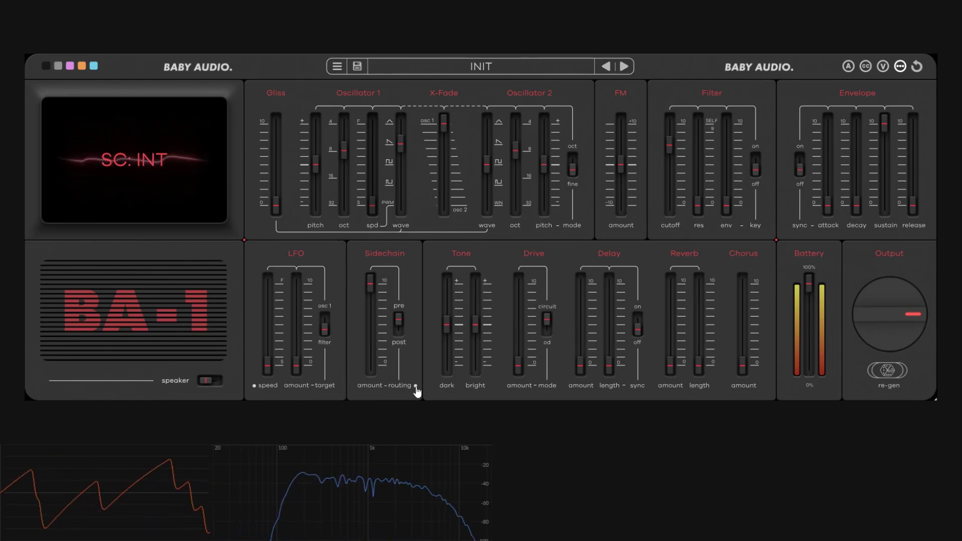
mouse_move(397, 333)
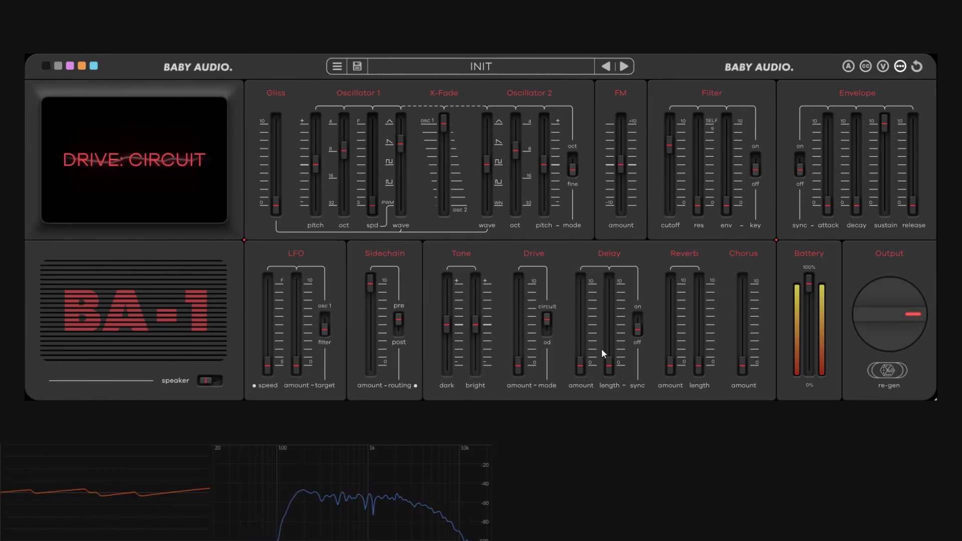
Step: Raise the reverb amount fully, its length to about a third, the chorus to about three quarters and the delay amount to about two thirds
drag(674, 372, 671, 315)
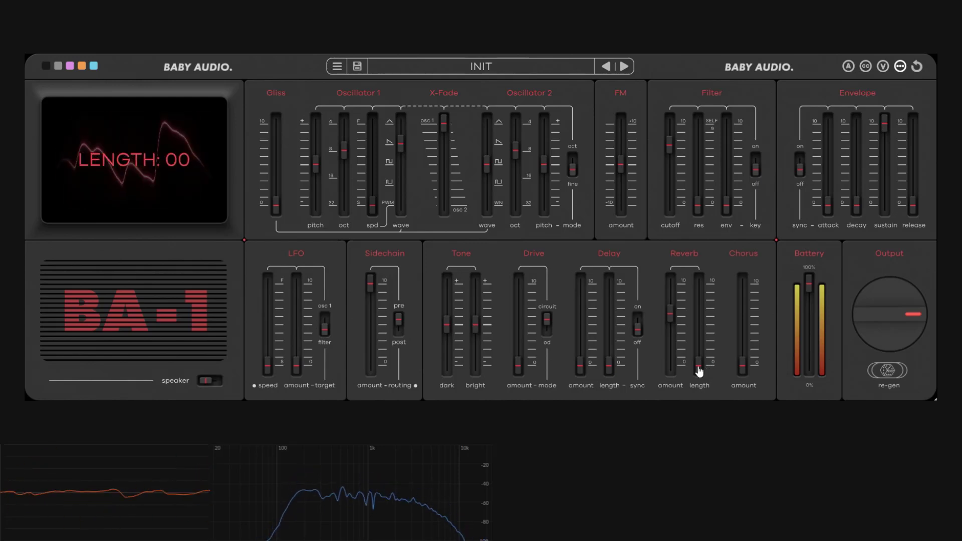
drag(699, 370, 672, 299)
drag(742, 366, 743, 311)
drag(581, 368, 588, 315)
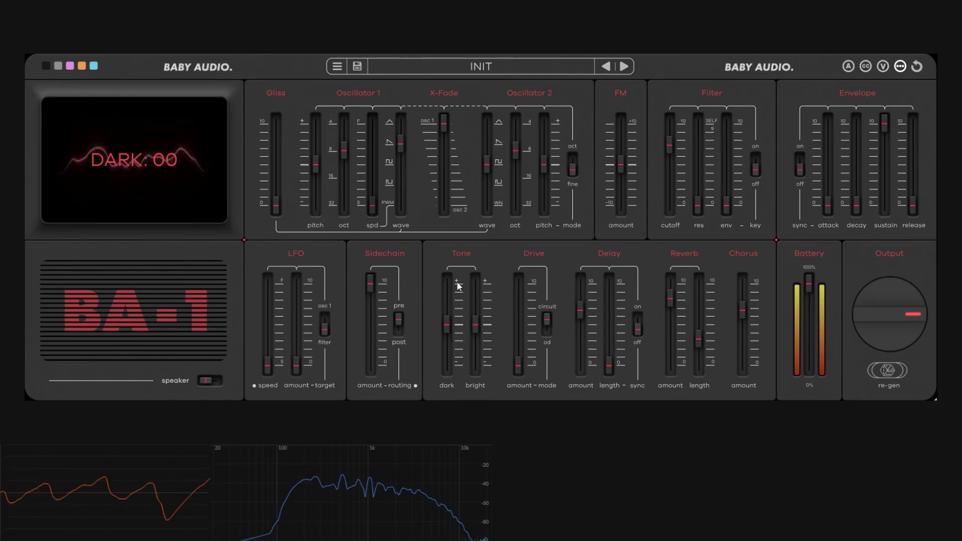
drag(672, 299, 676, 281)
mouse_move(743, 311)
mouse_down()
mouse_move(741, 322)
mouse_move(744, 301)
mouse_up()
Step: Switch the sidechain routing to post and back to pre, and reset the sidechain amount to zero
click(404, 306)
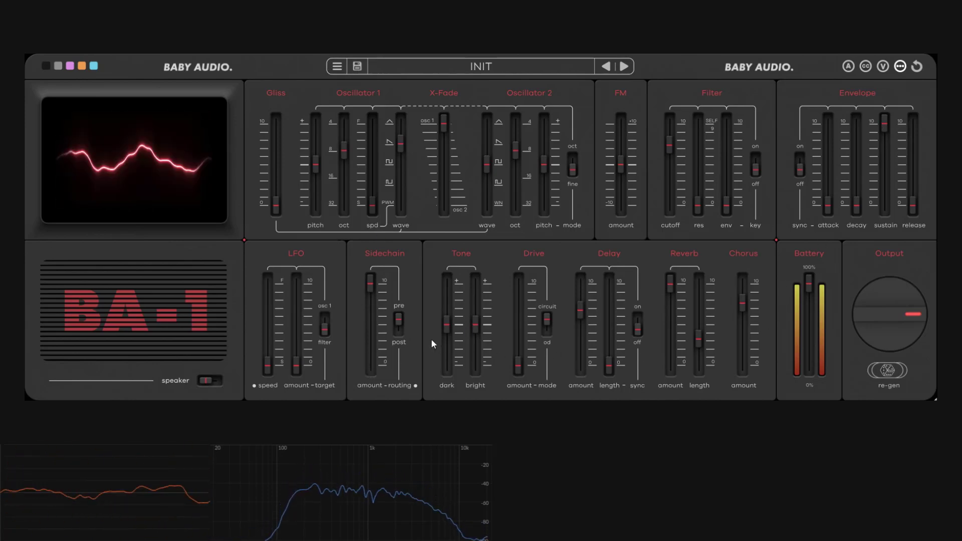
click(400, 340)
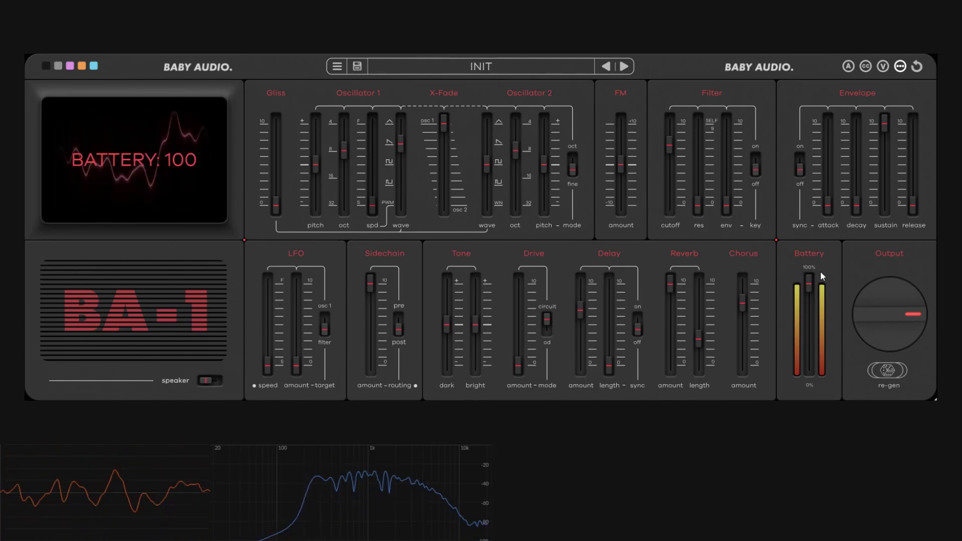
click(402, 330)
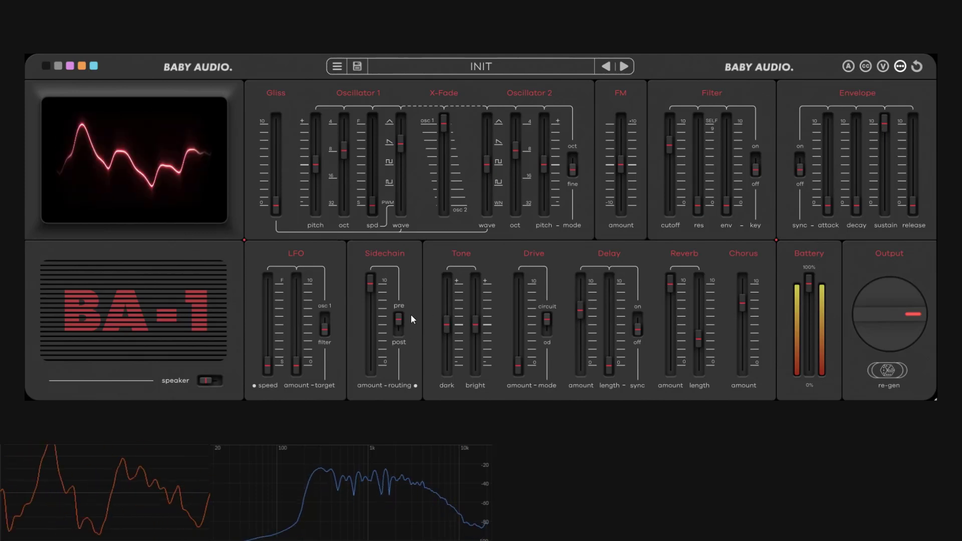
double_click(373, 296)
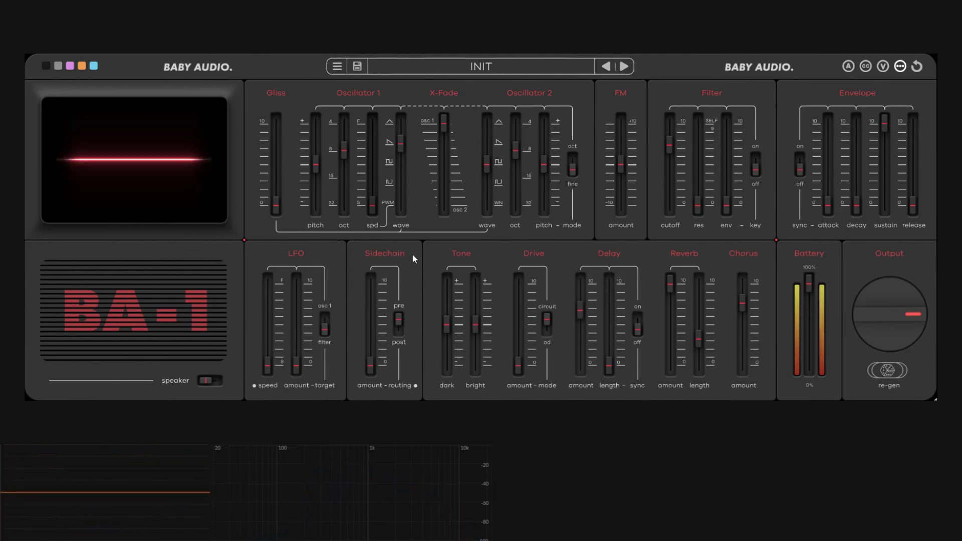
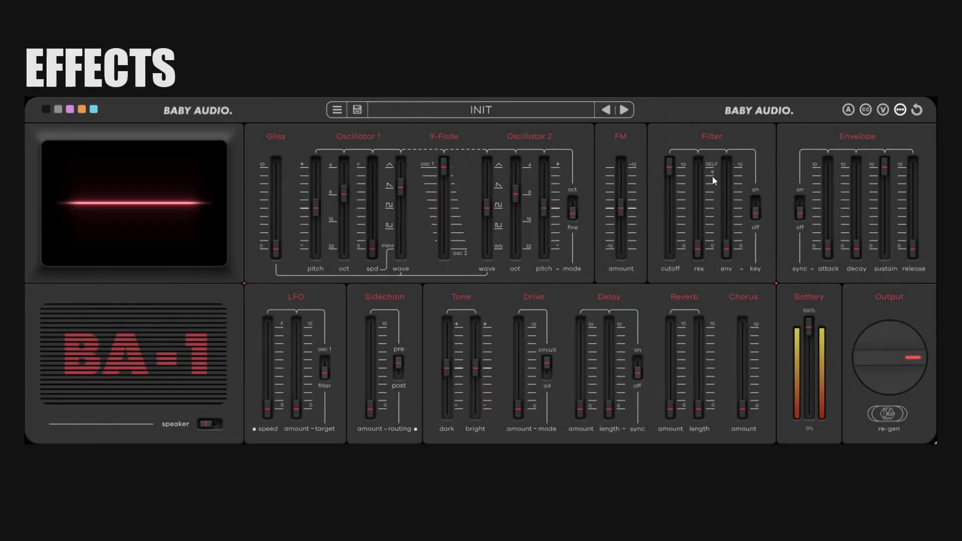
Step: With the filter cutoff fully open, raise the dark tone control to its maximum before lowering it to -99
mouse_move(669, 169)
mouse_down()
mouse_move(670, 185)
mouse_move(680, 160)
mouse_up()
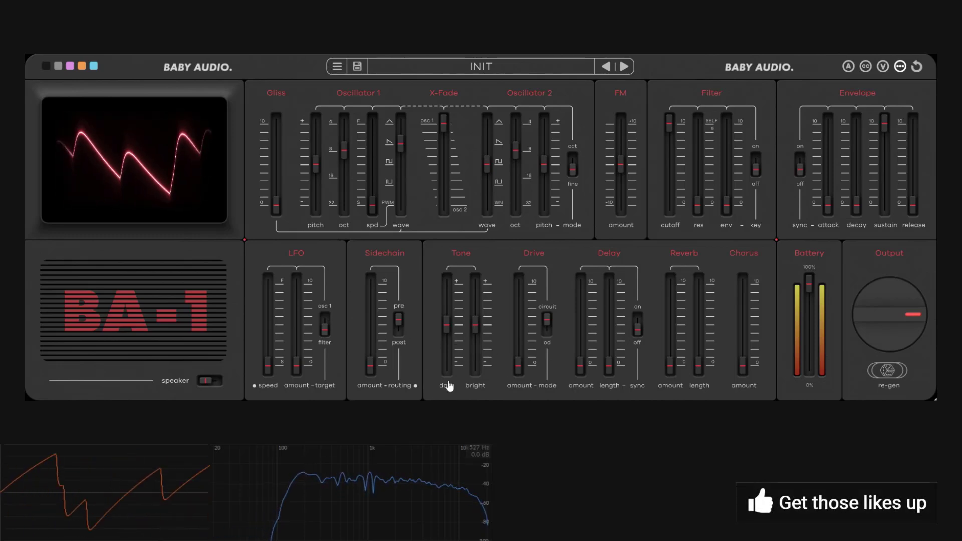
drag(448, 327, 447, 283)
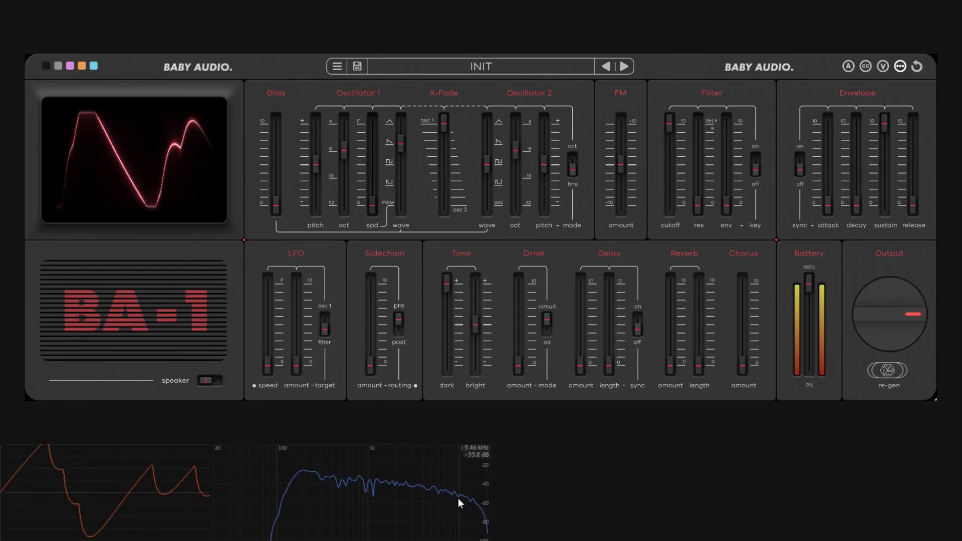
drag(446, 290, 447, 370)
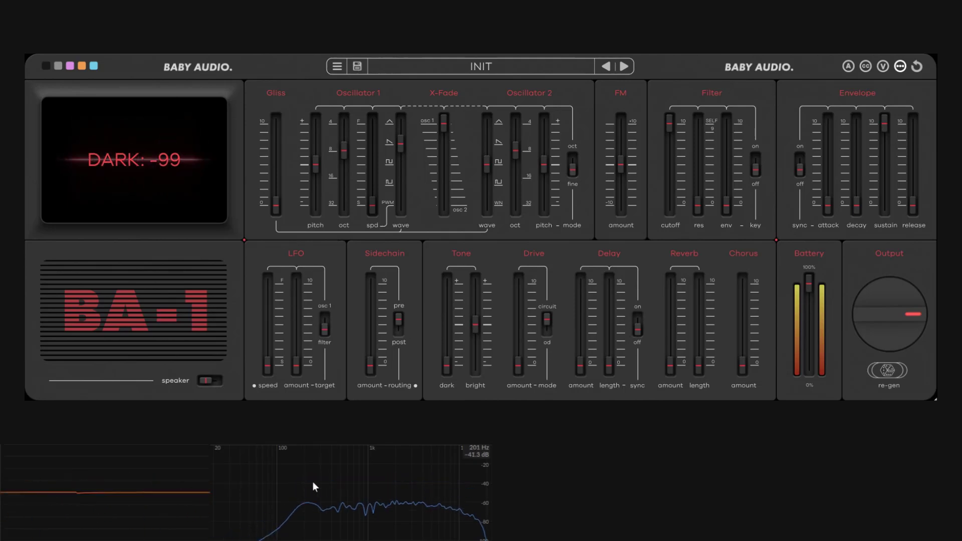
Step: Return the dark tone control to 00, and sweep the bright tone control to its maximum and down to -99
mouse_move(445, 372)
mouse_down()
mouse_move(455, 286)
mouse_move(447, 381)
mouse_up()
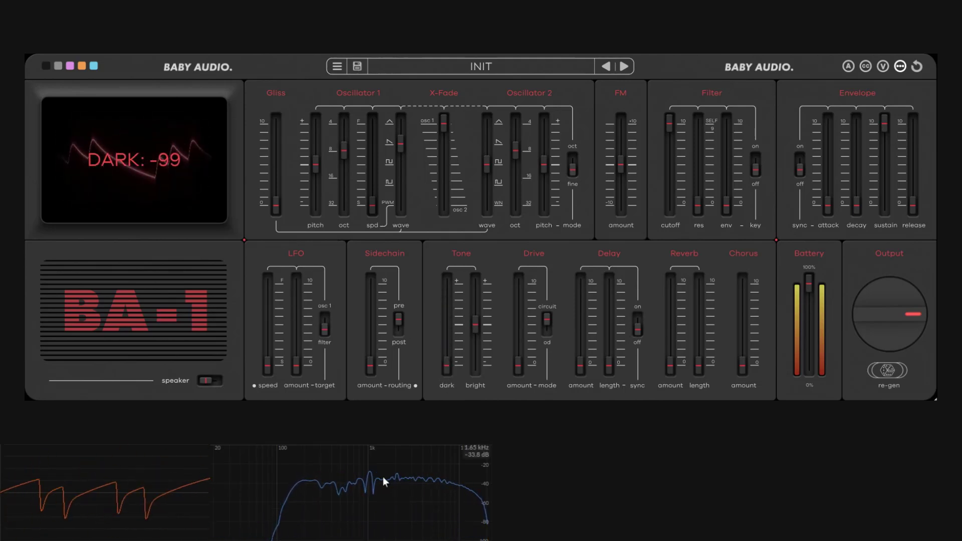
drag(448, 372, 493, 247)
click(476, 328)
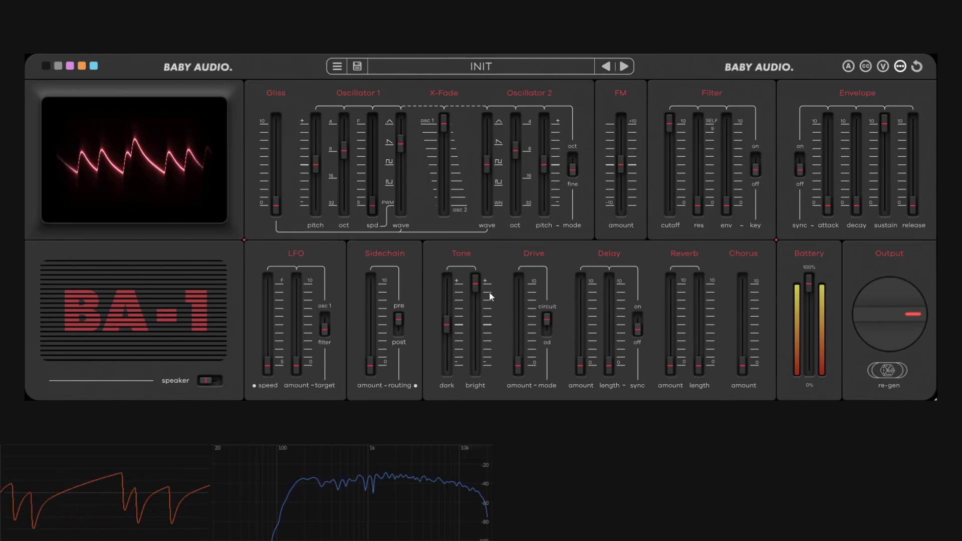
drag(475, 295, 453, 445)
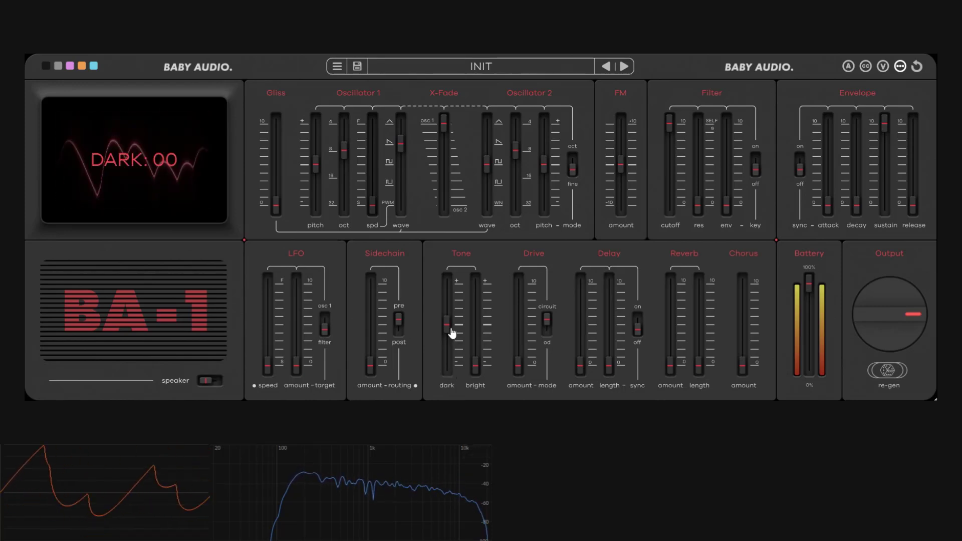
Step: Raise the dark tone control to its maximum with bright at -99, and return both tone controls to their centre
drag(450, 333, 453, 254)
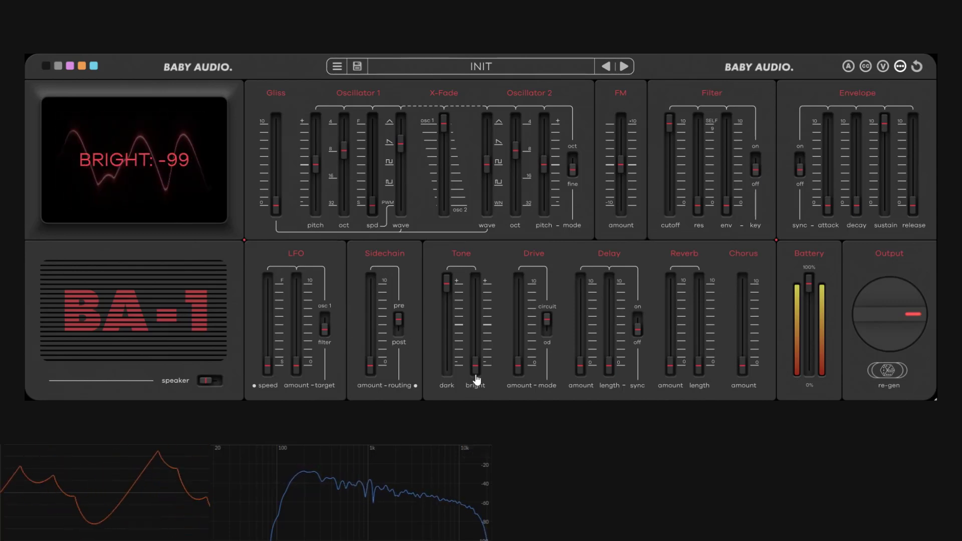
drag(476, 381, 457, 330)
drag(476, 283, 487, 334)
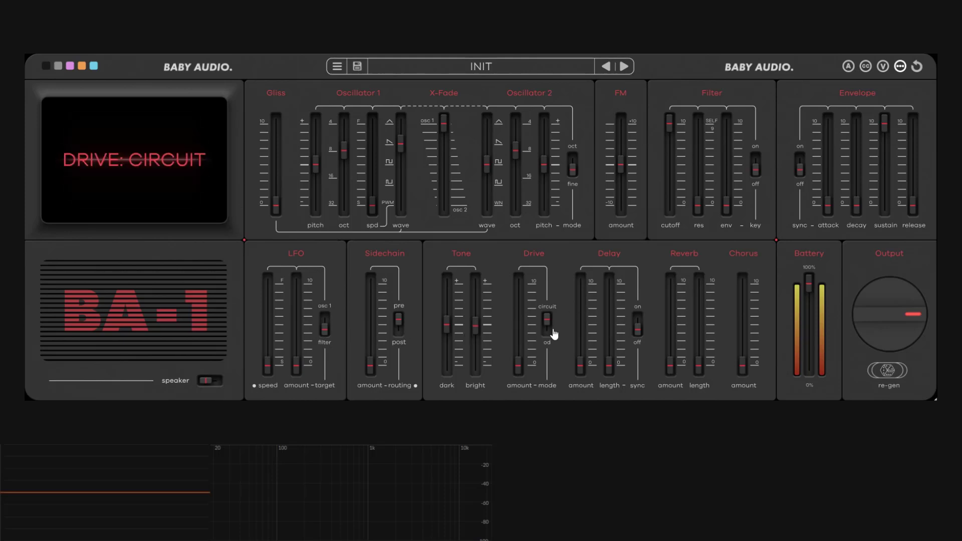
Step: Lower the filter cutoff to about three quarters and raise the drive amount to 99 in circuit mode
drag(668, 132, 669, 143)
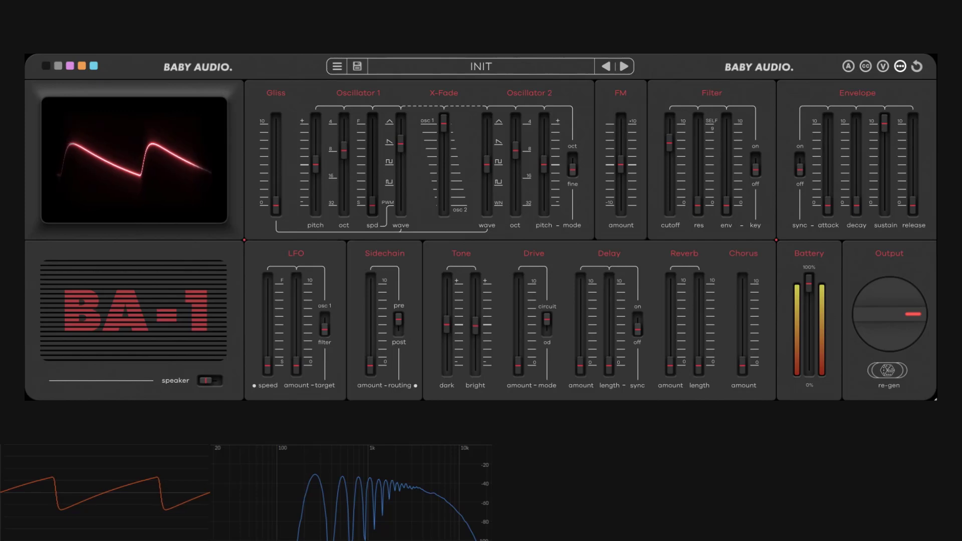
drag(524, 365, 1, 501)
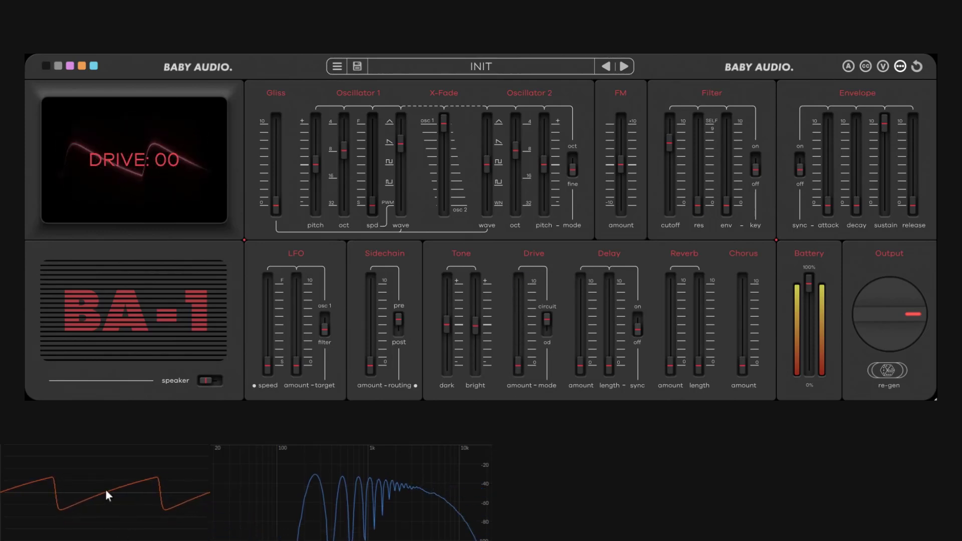
drag(517, 362, 543, 272)
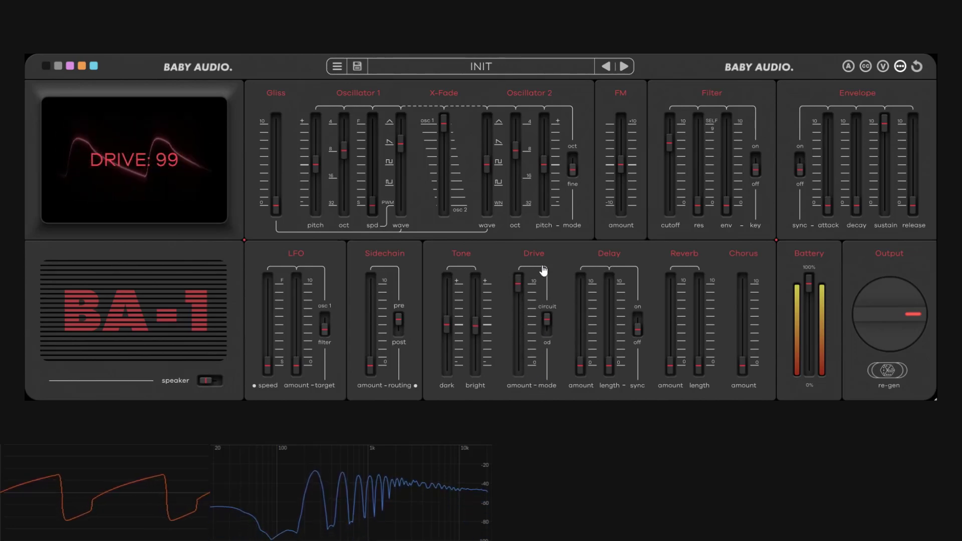
Step: Switch the drive mode to od and bring the drive amount down to about 80
click(547, 325)
drag(518, 286, 533, 264)
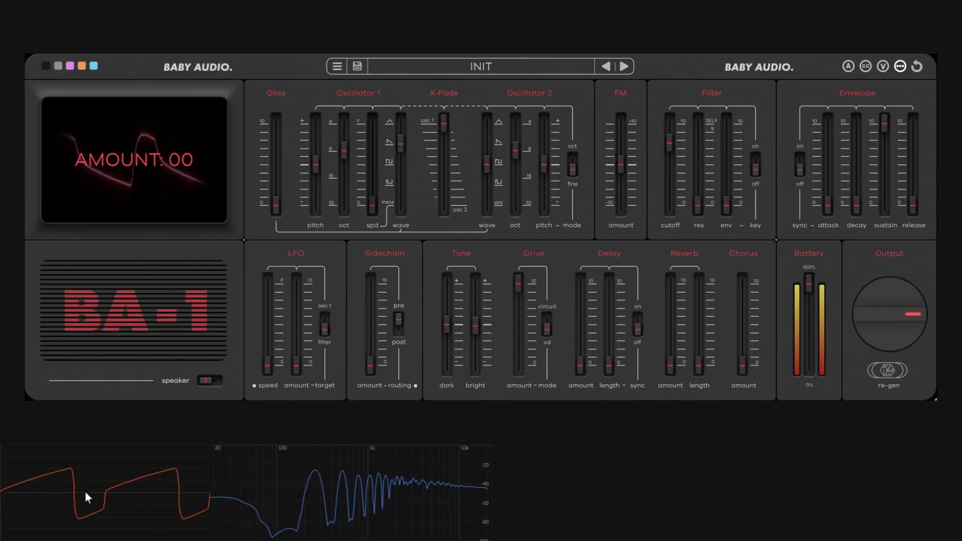
mouse_move(527, 299)
mouse_down()
mouse_move(528, 393)
mouse_move(544, 284)
mouse_move(543, 389)
mouse_move(545, 279)
mouse_move(546, 374)
mouse_move(548, 325)
mouse_move(520, 365)
mouse_move(521, 284)
mouse_move(526, 395)
mouse_move(523, 300)
mouse_up()
Step: Alternate the drive mode between circuit and od, ending on od, and reset the drive amount to zero
click(547, 323)
click(536, 338)
click(550, 321)
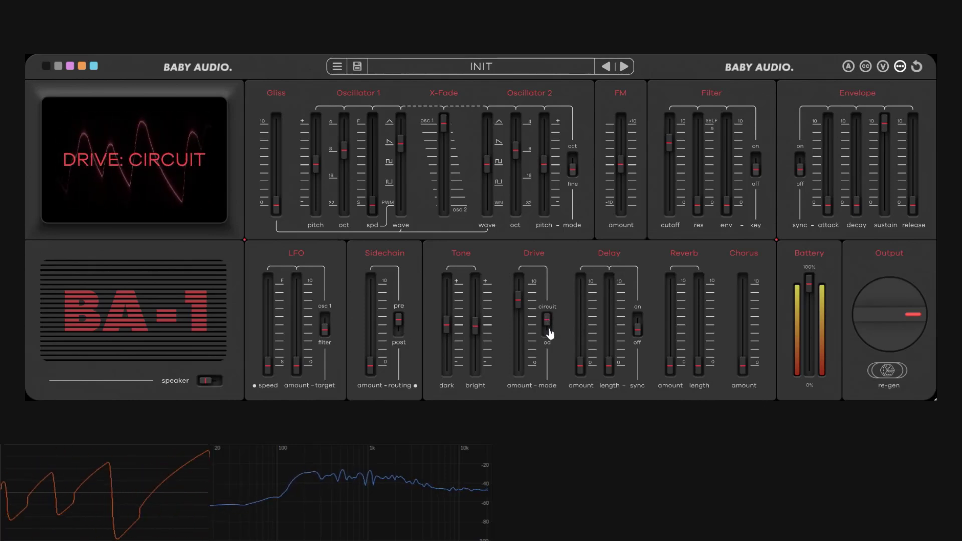
click(550, 333)
click(548, 325)
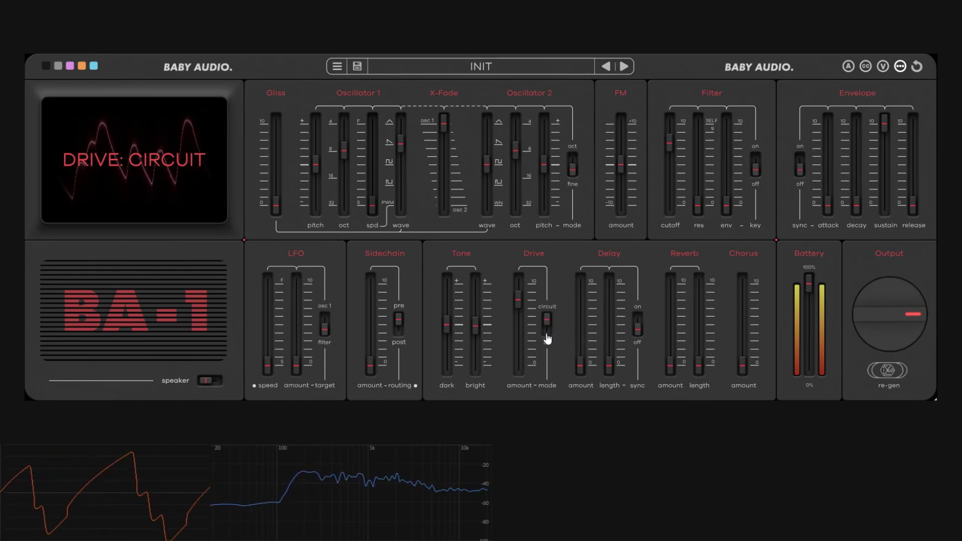
click(548, 339)
drag(524, 308, 523, 396)
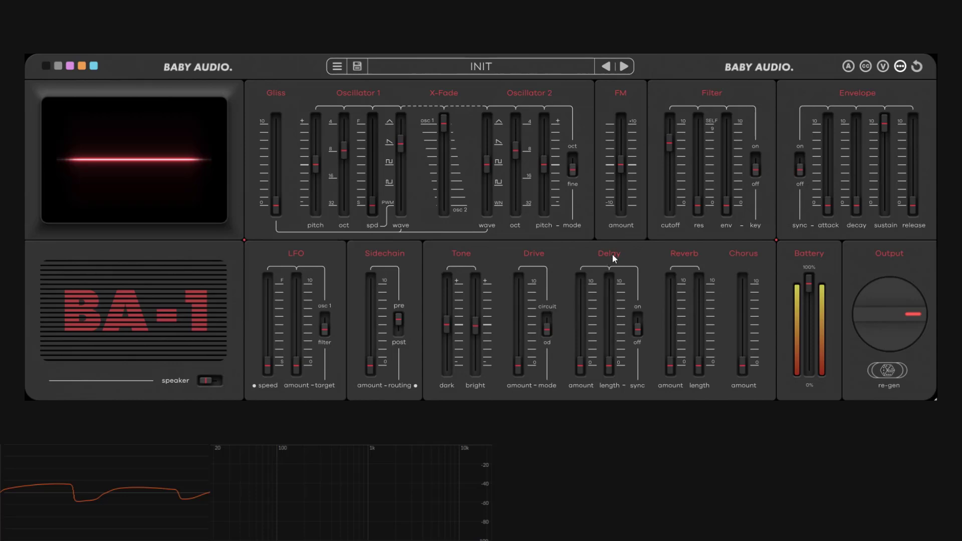
Step: Raise the delay amount to its maximum, turn delay sync on and raise the delay length to nearly three quarters
drag(586, 368, 581, 281)
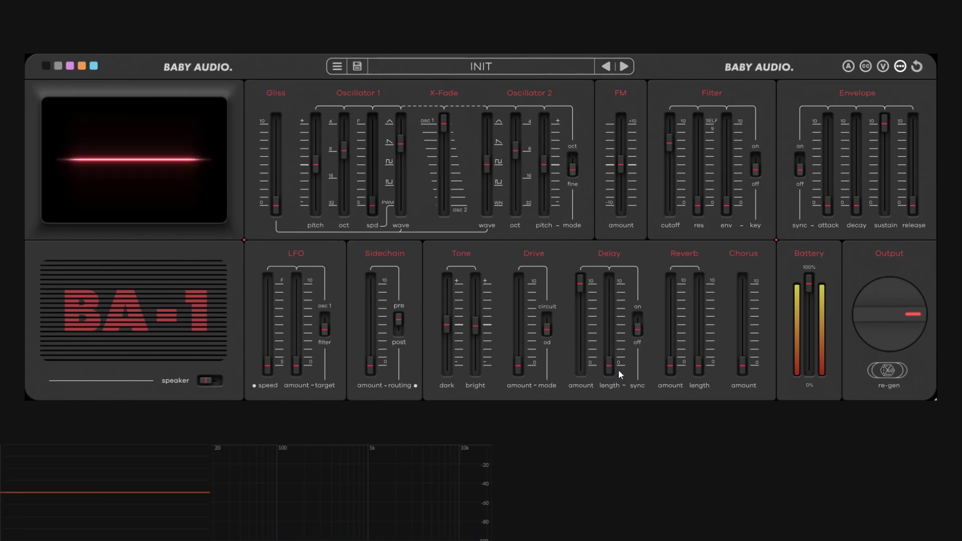
mouse_move(618, 370)
mouse_down()
mouse_move(615, 347)
mouse_move(643, 274)
mouse_move(640, 344)
mouse_move(627, 376)
mouse_up()
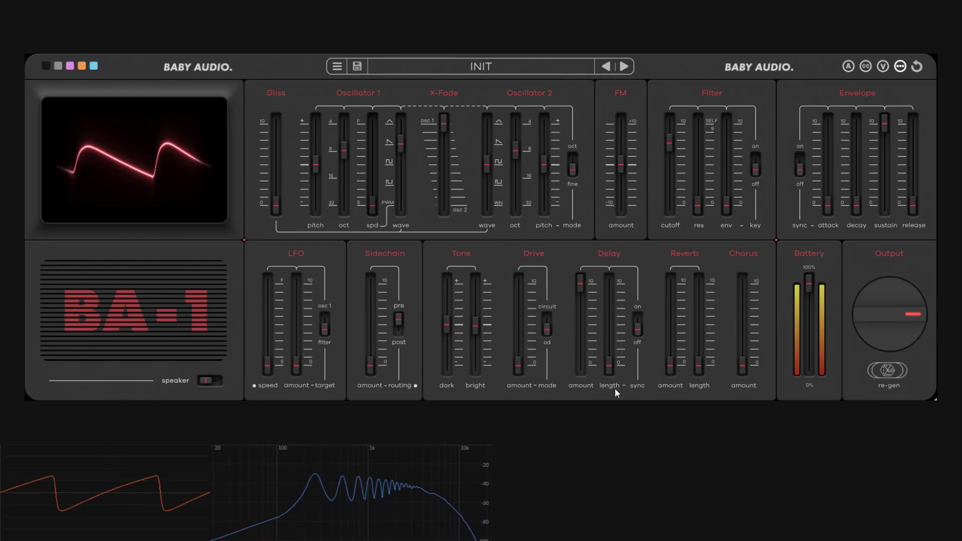
mouse_move(608, 376)
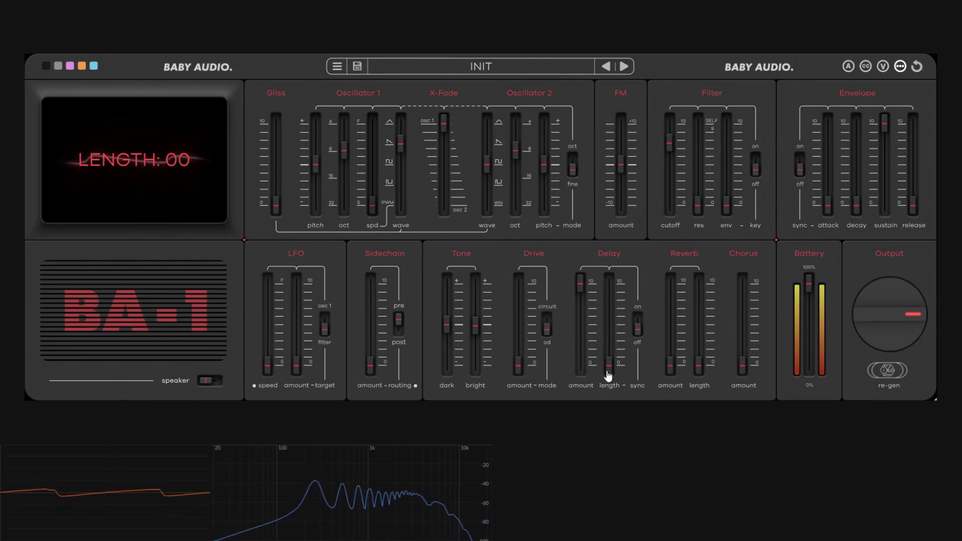
click(640, 327)
drag(609, 371, 617, 309)
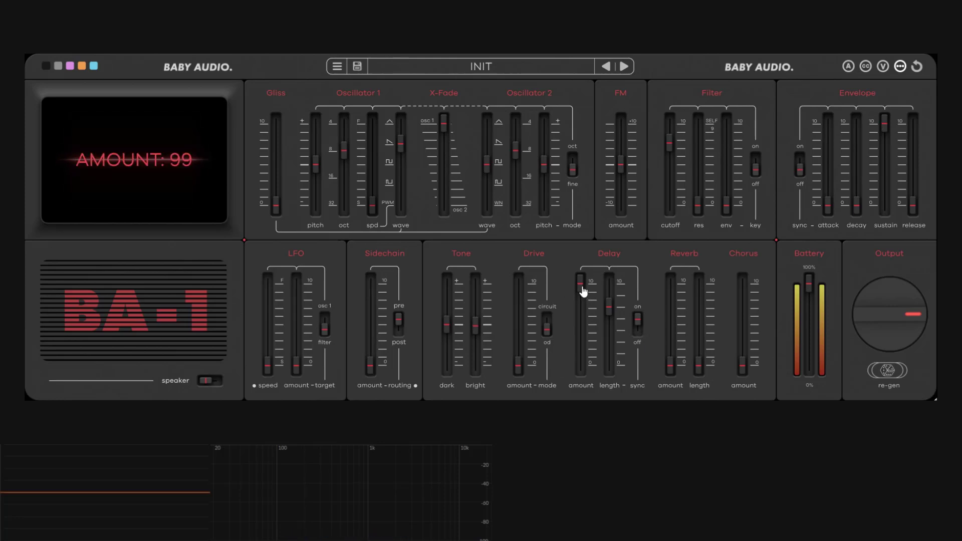
Step: Open the filter cutoff to just under 90, sweep the delay amount, and reset the delay amount and length to zero with sync off
drag(674, 146, 683, 137)
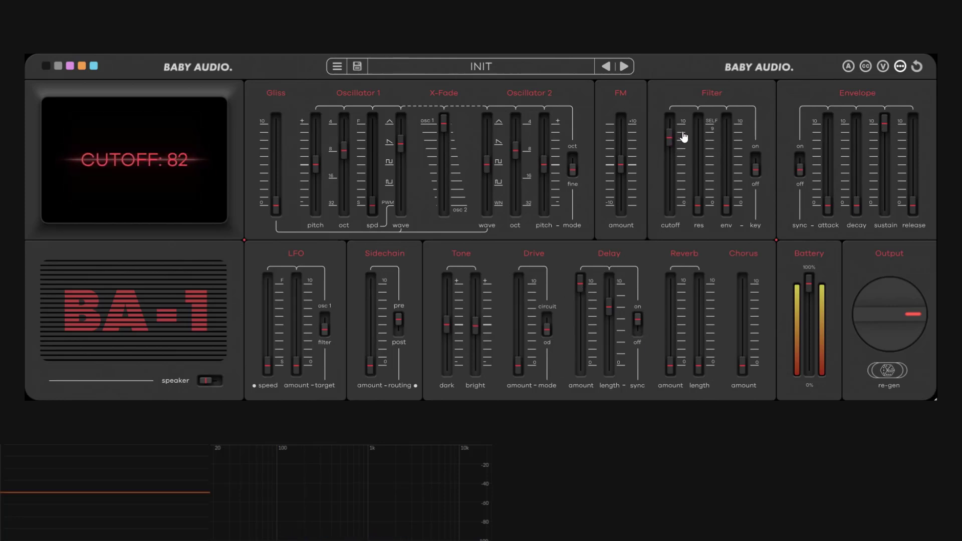
drag(580, 285, 605, 265)
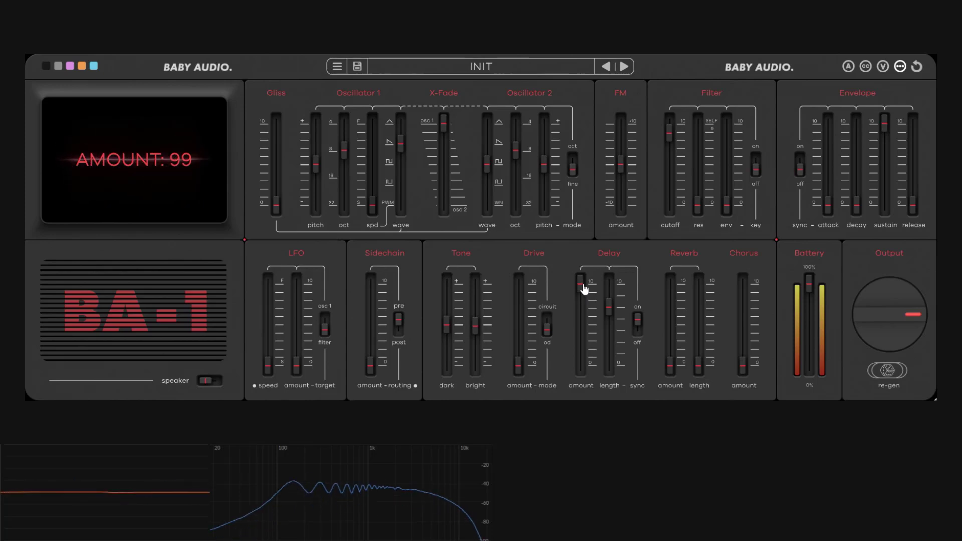
drag(585, 291, 619, 260)
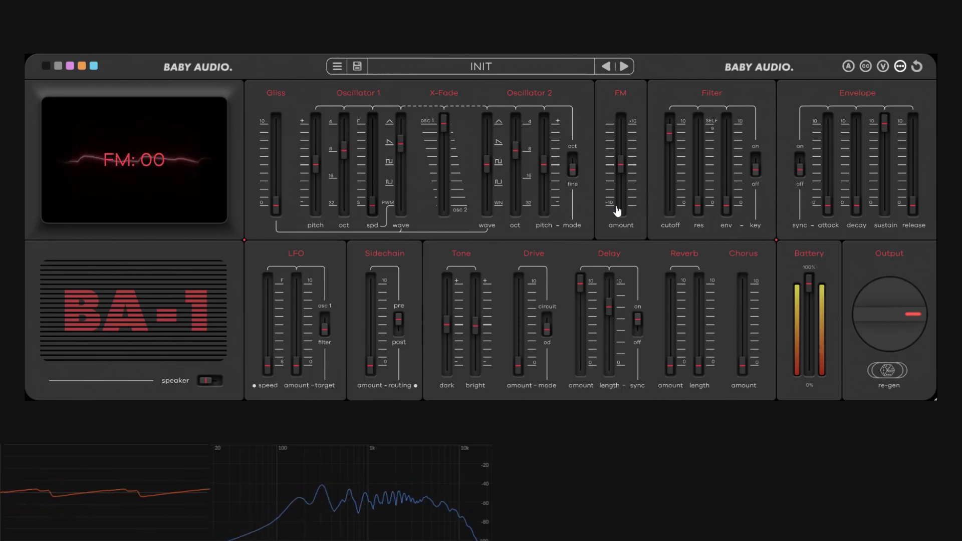
drag(610, 319, 612, 342)
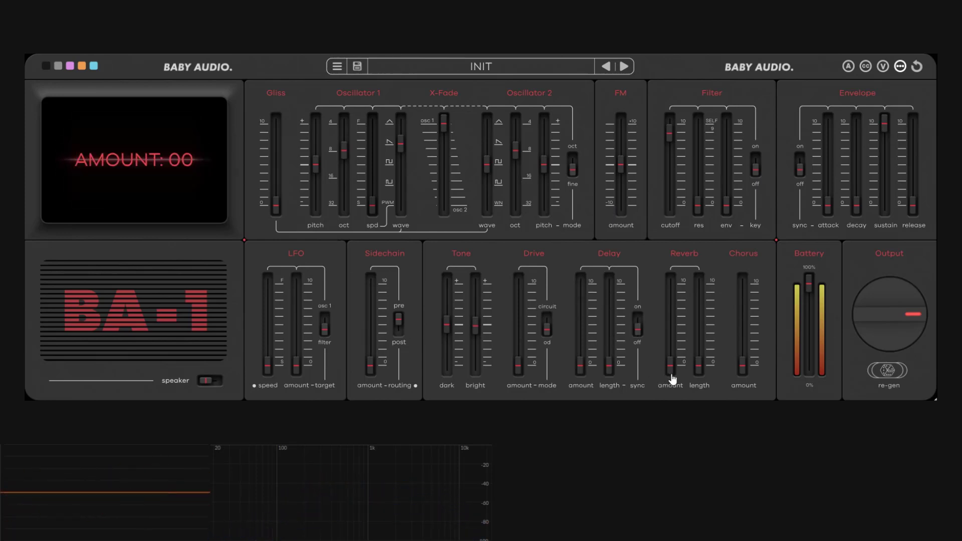
Step: Raise the reverb amount fully, set its length to just under half and bring the delay amount to about two thirds
drag(673, 379, 682, 263)
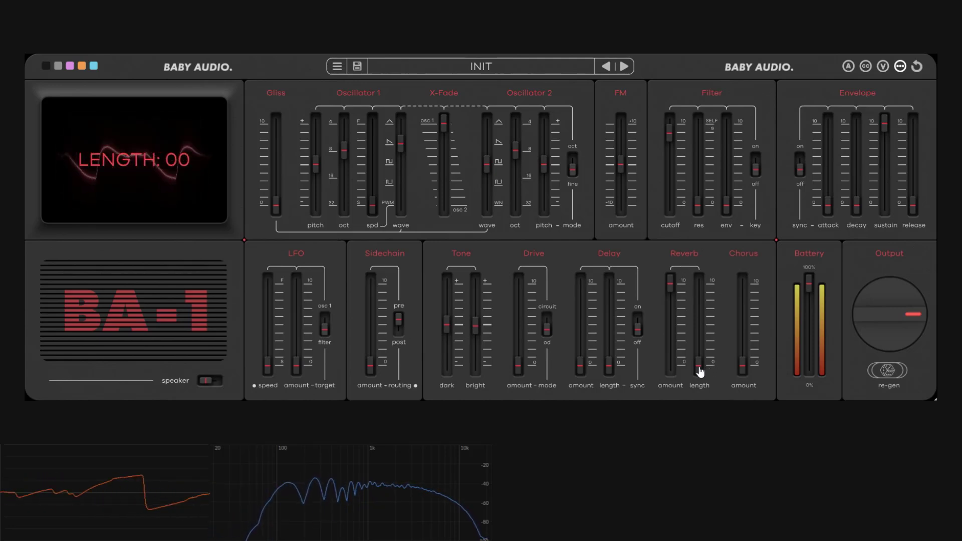
drag(700, 370, 708, 312)
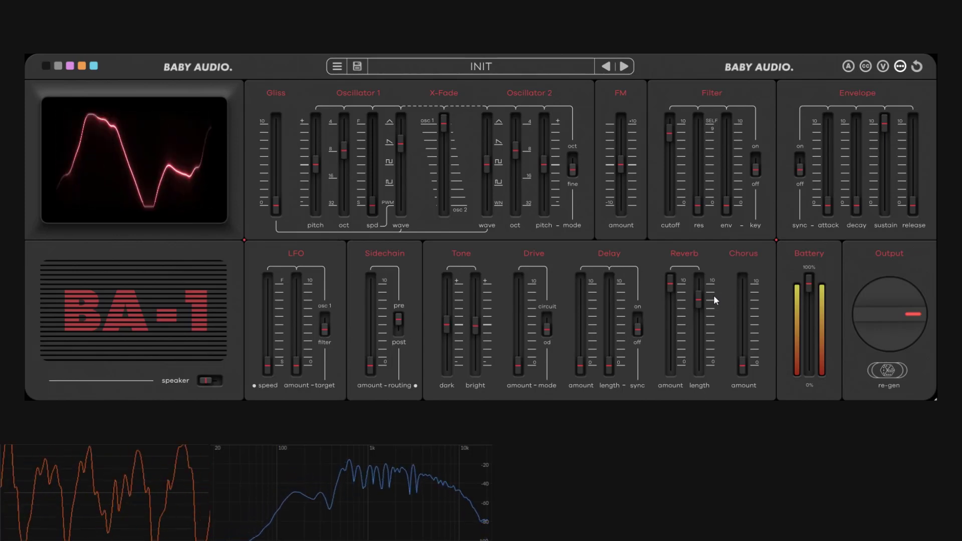
drag(702, 303, 701, 335)
drag(581, 366, 582, 318)
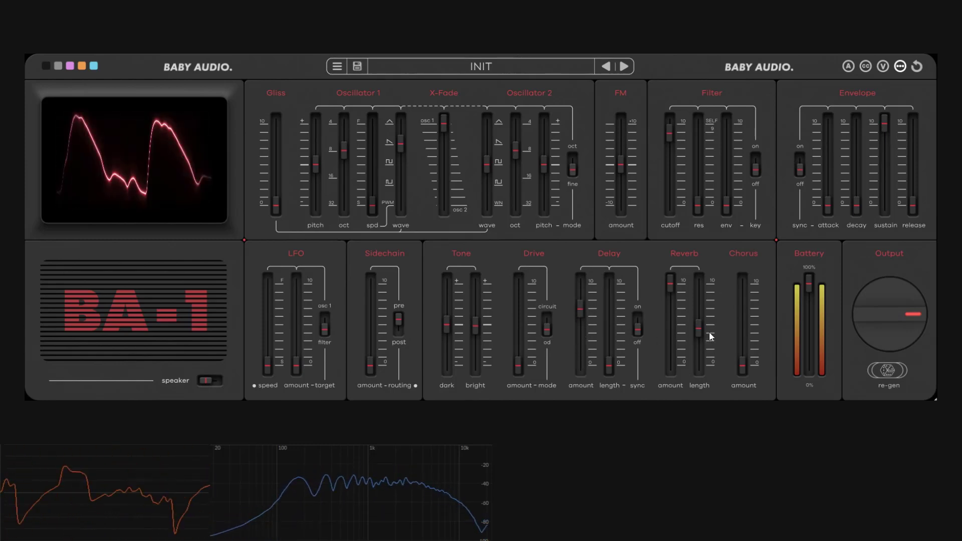
Step: Reset the reverb amount and the delay controls to zero
mouse_move(672, 331)
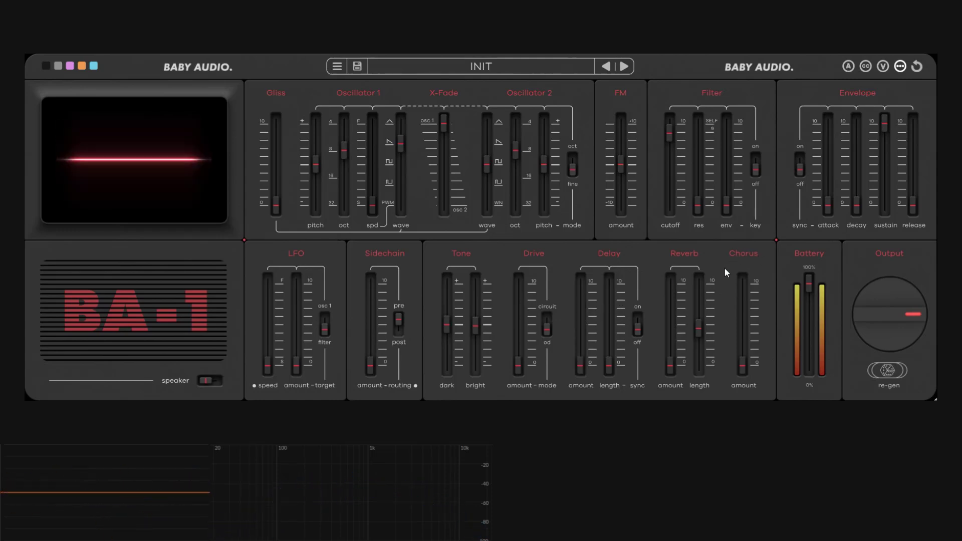
drag(674, 357, 674, 381)
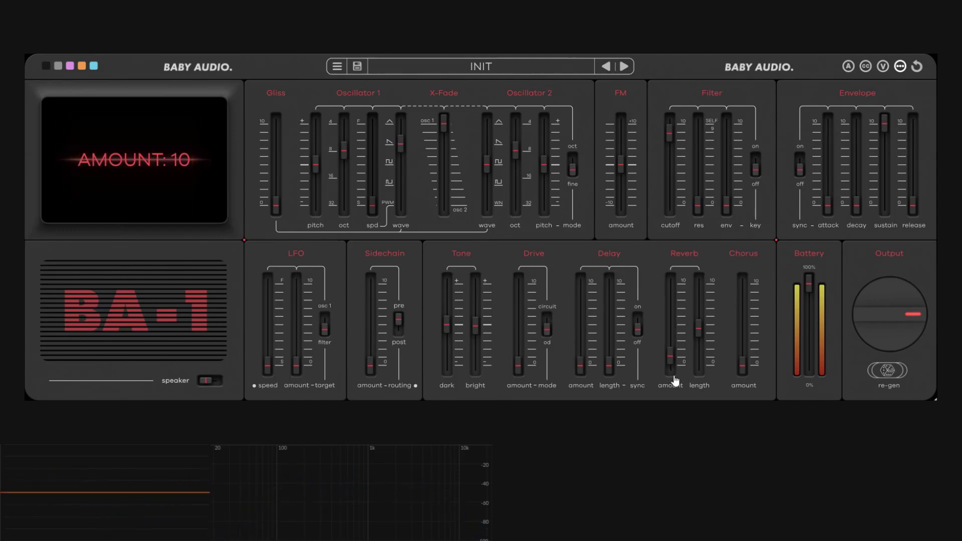
drag(609, 369, 609, 389)
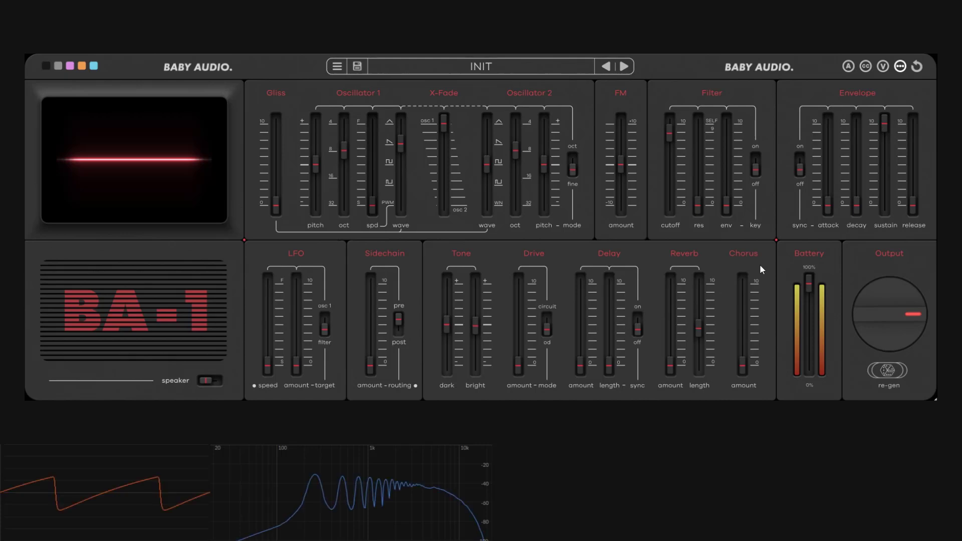
Step: Set the chorus to 94 and layer it with reverb amount about 70, reverb length about a third and delay amount about half
drag(743, 366, 760, 251)
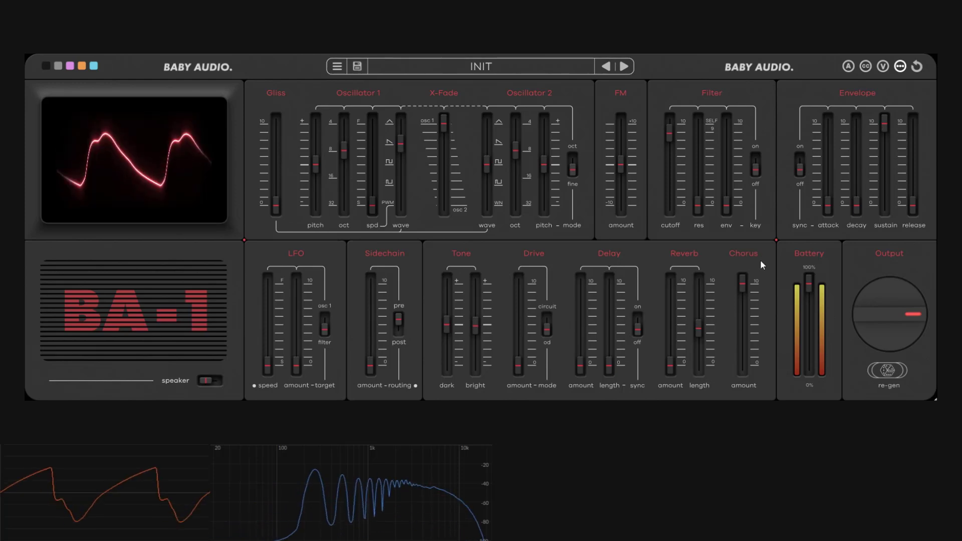
mouse_move(744, 293)
mouse_down()
mouse_move(742, 366)
mouse_move(750, 265)
mouse_move(743, 371)
mouse_move(766, 270)
mouse_move(745, 282)
mouse_move(748, 299)
mouse_move(750, 284)
mouse_up()
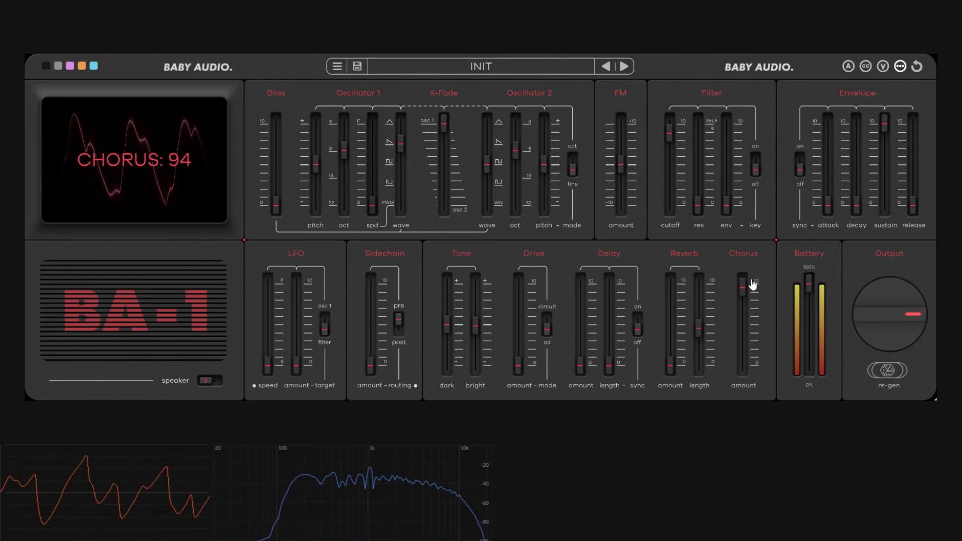
drag(684, 364, 660, 326)
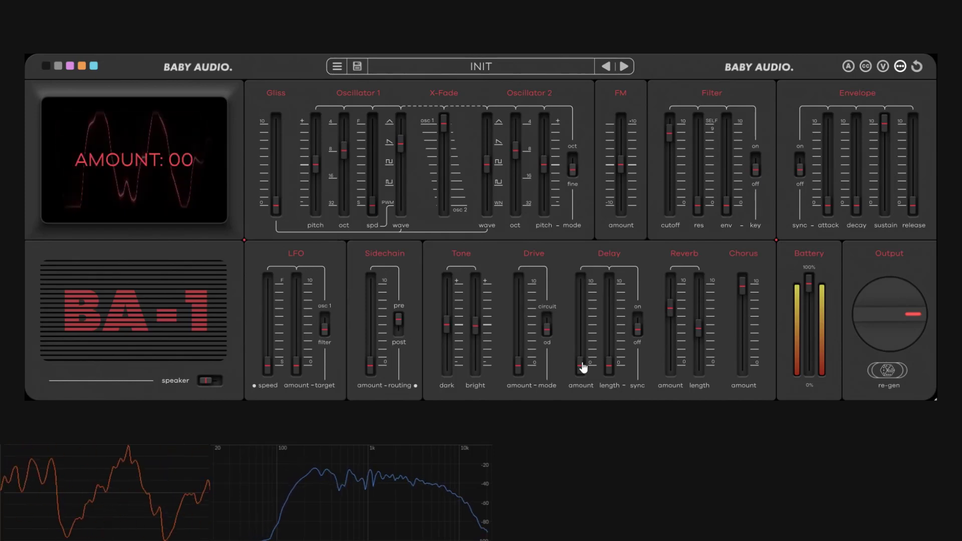
drag(582, 367, 582, 330)
drag(698, 328, 700, 346)
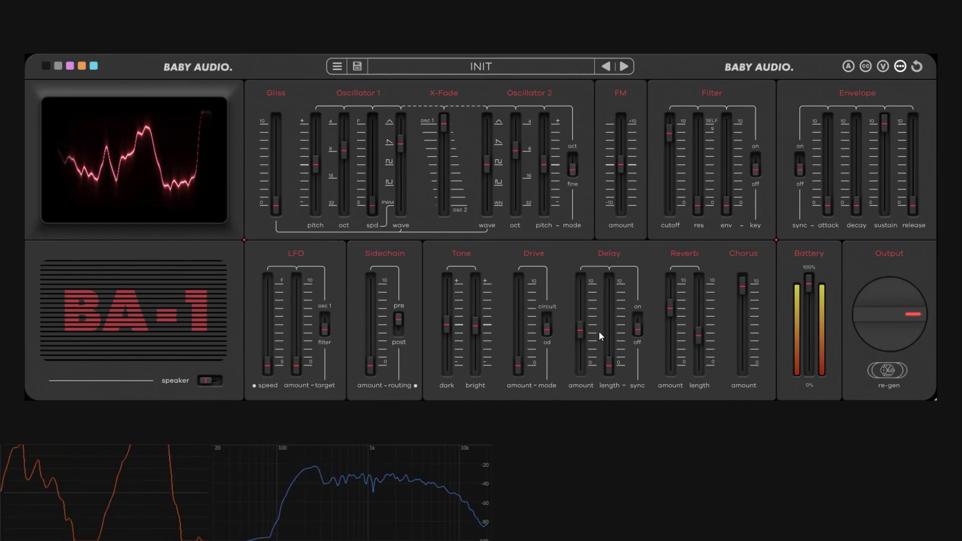
drag(582, 331, 586, 326)
Step: Lower the dark tone and raise the bright tone slightly, and raise the drive amount to about a third
drag(457, 330, 484, 320)
drag(519, 373, 518, 342)
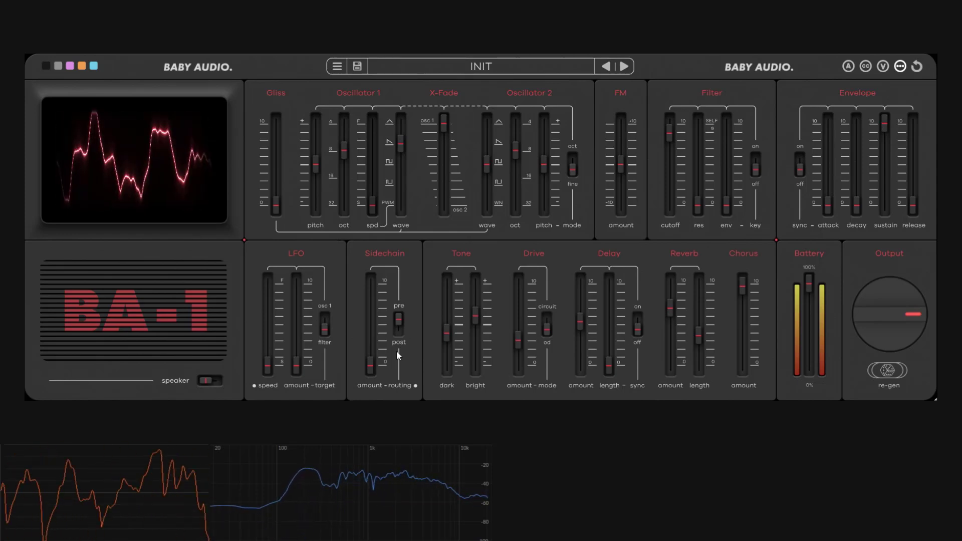
Step: Reset all parameters to the INIT settings and open the chaos amount setting
click(917, 66)
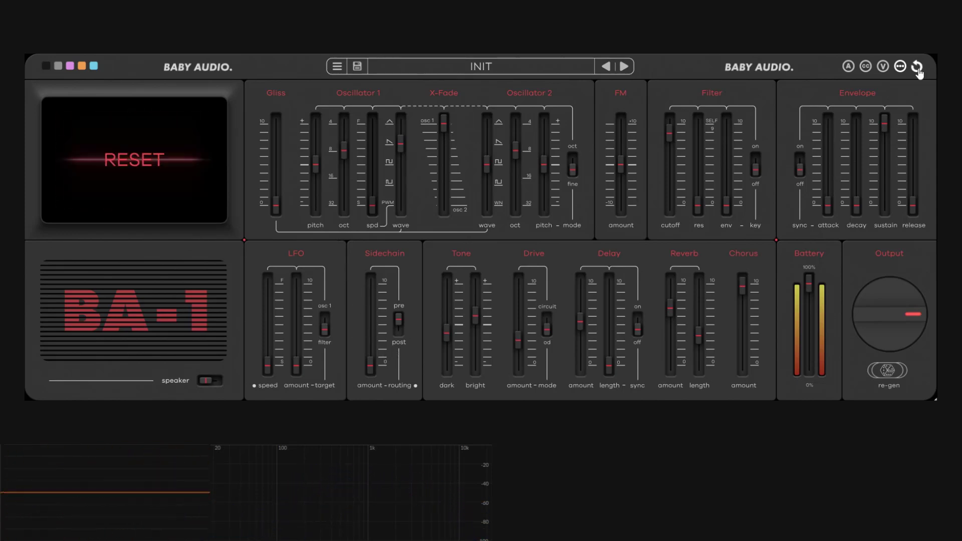
mouse_move(729, 228)
mouse_move(706, 367)
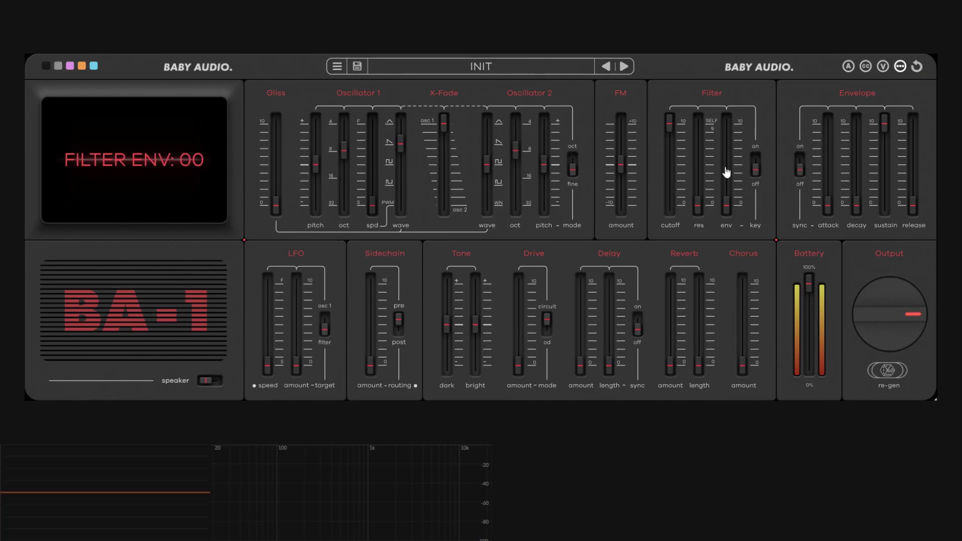
click(777, 243)
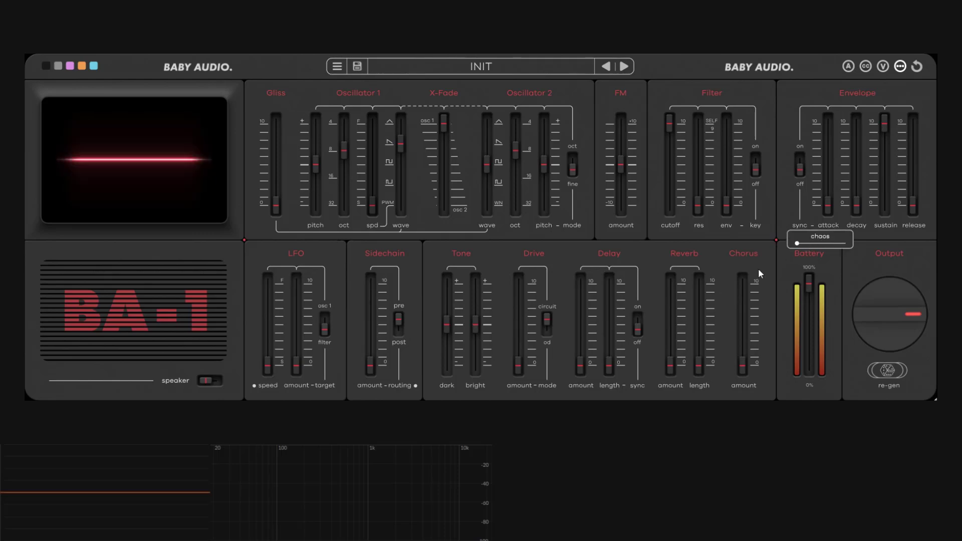
Step: Raise the chorus and reverb amounts to about 70 and the reverb length to about 40
drag(742, 368, 745, 309)
drag(670, 369, 688, 311)
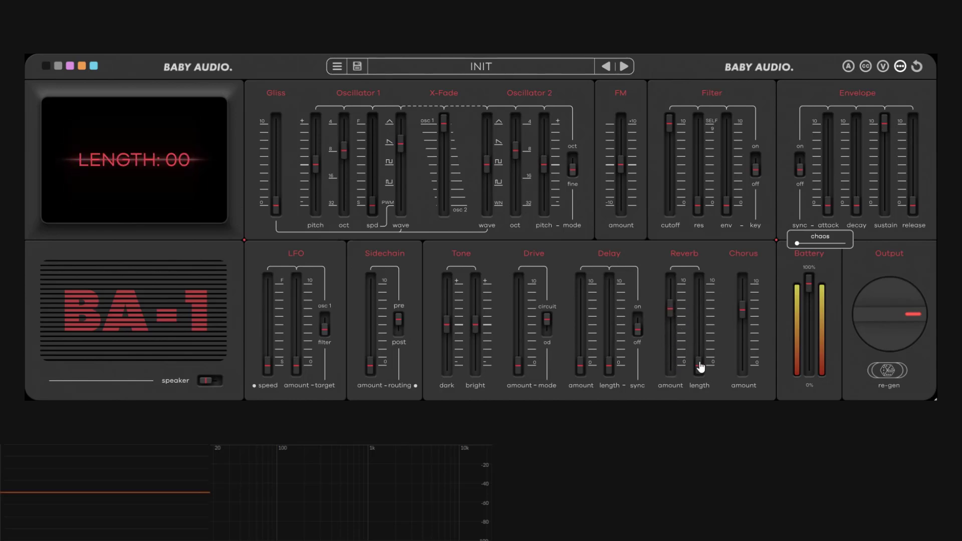
drag(700, 367, 699, 340)
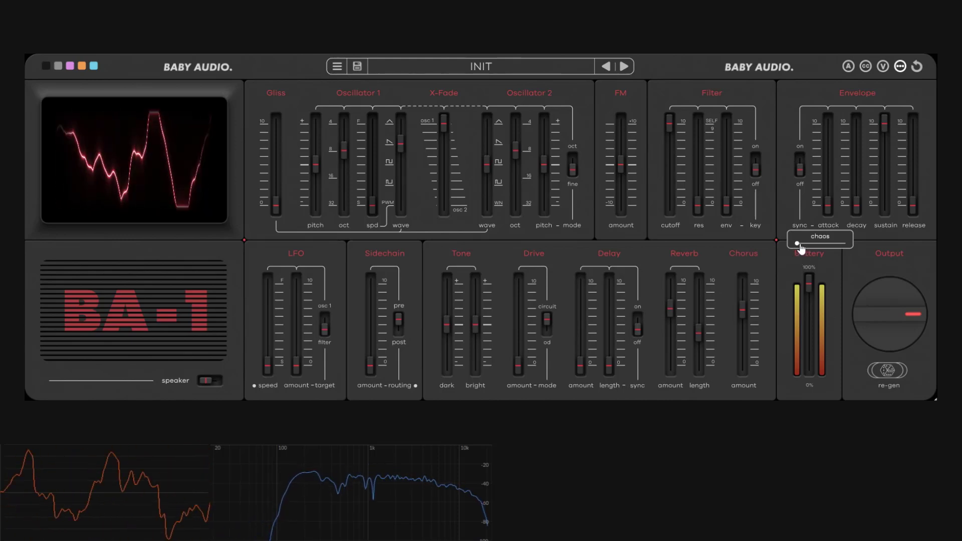
Step: Raise chaos to its maximum and adjust the effects to reverb length 29, reverb amount about 75 and chorus about 60
drag(798, 244, 846, 249)
drag(742, 311, 702, 356)
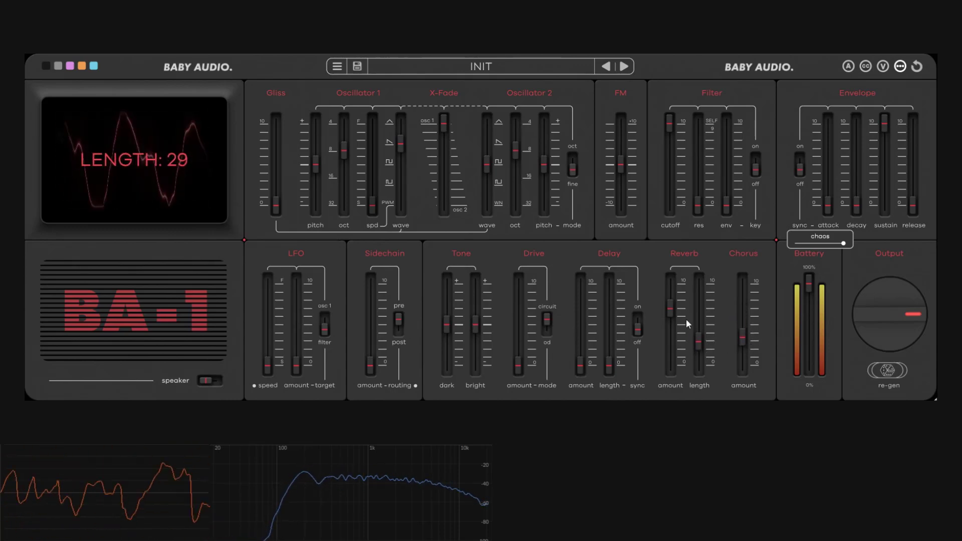
drag(687, 318, 676, 307)
drag(741, 344, 744, 319)
click(825, 251)
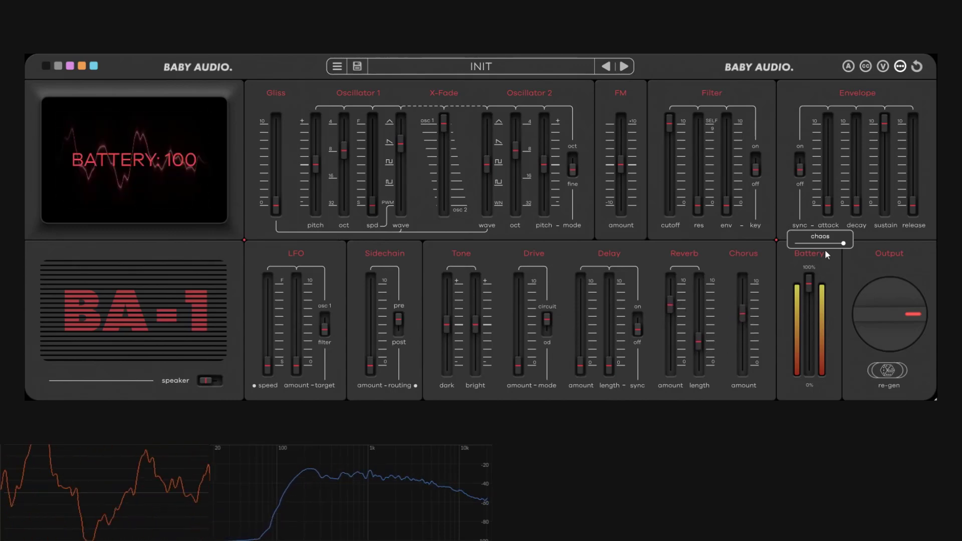
Step: Compare chaos at 44, at maximum and near minimum, and reset all parameters to the INIT settings
click(819, 246)
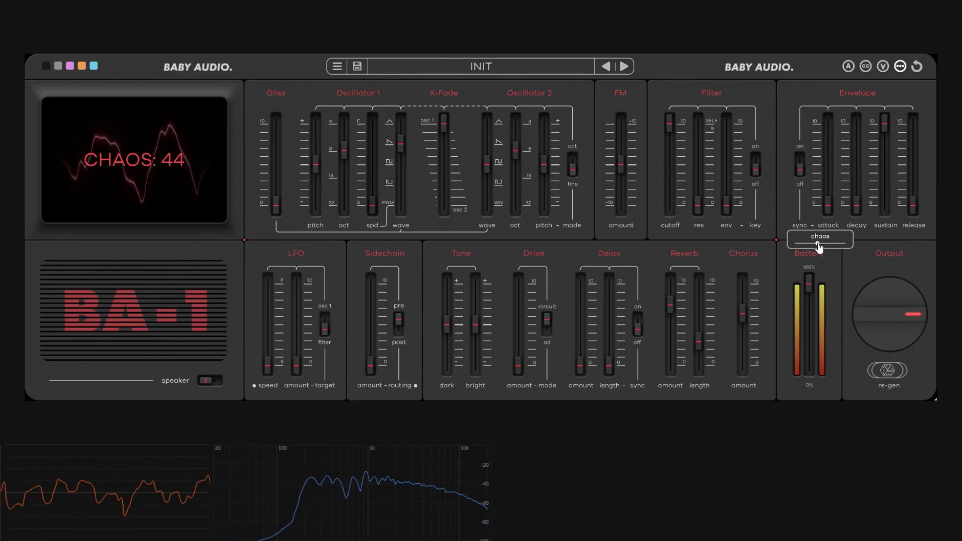
drag(818, 245, 911, 242)
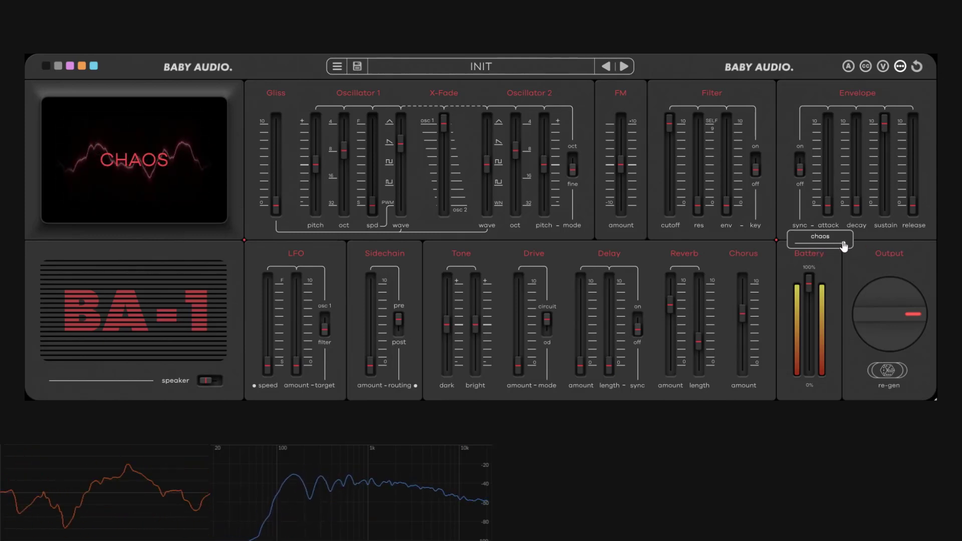
drag(841, 245, 802, 246)
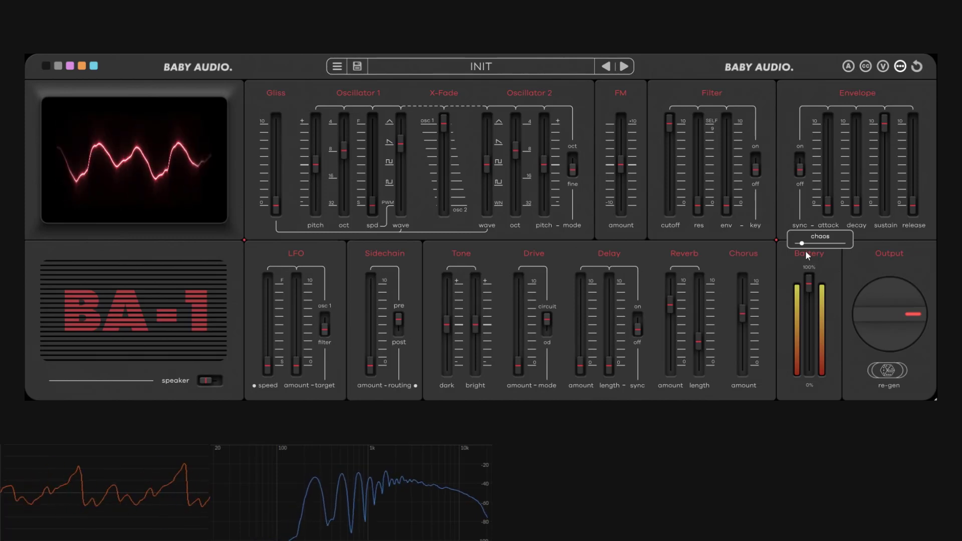
mouse_move(802, 244)
mouse_down()
mouse_move(842, 244)
mouse_move(811, 245)
mouse_up()
click(917, 66)
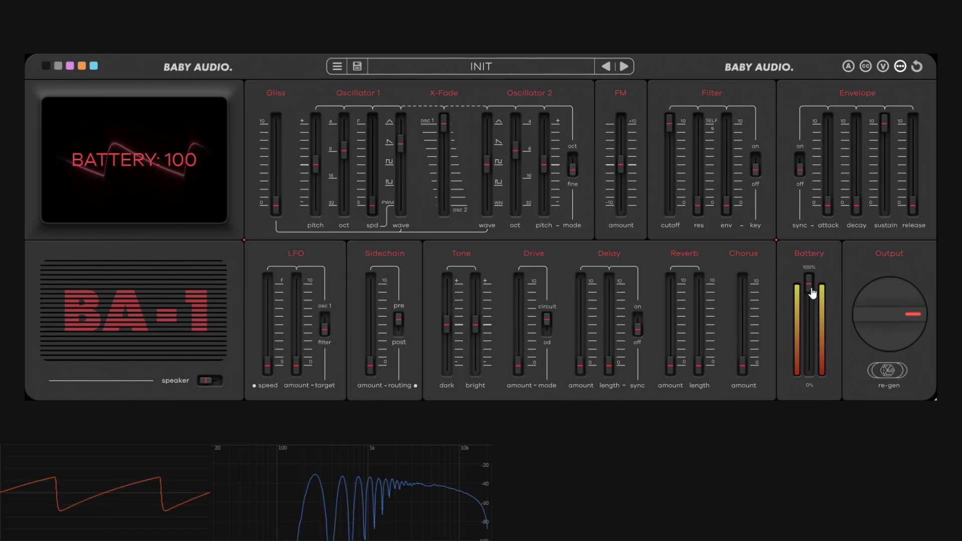
Step: Drain the battery in stages to 39, 19 and 1, and restore it to 100
drag(807, 284, 817, 345)
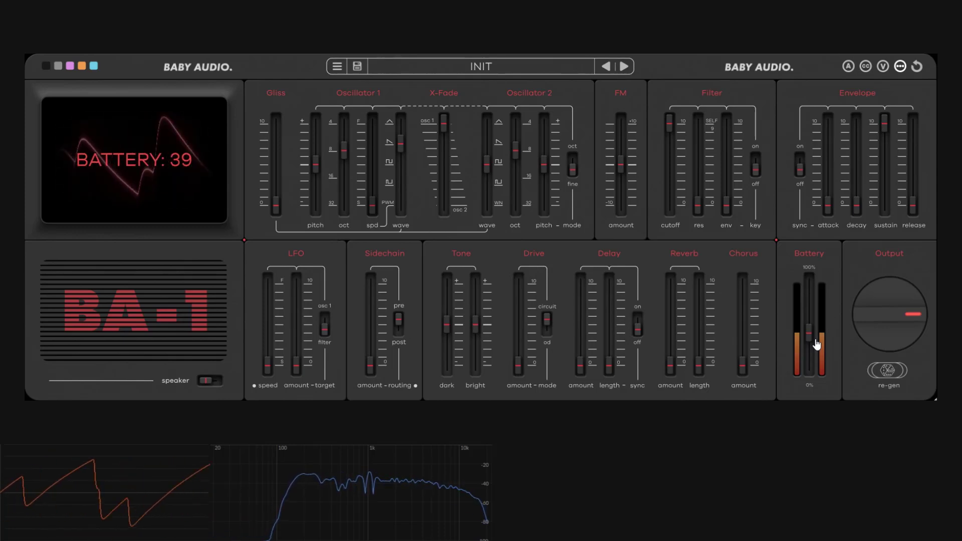
drag(815, 344, 815, 363)
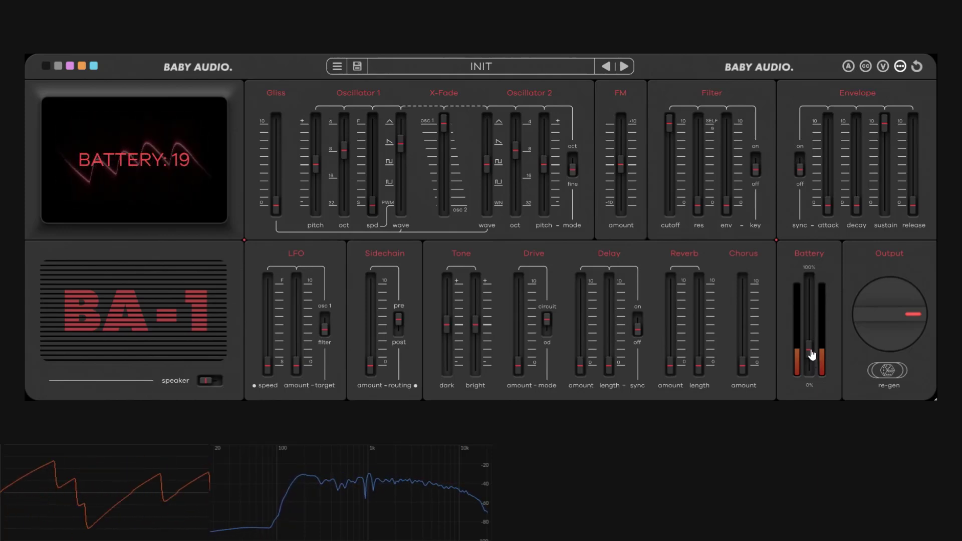
drag(812, 355, 855, 389)
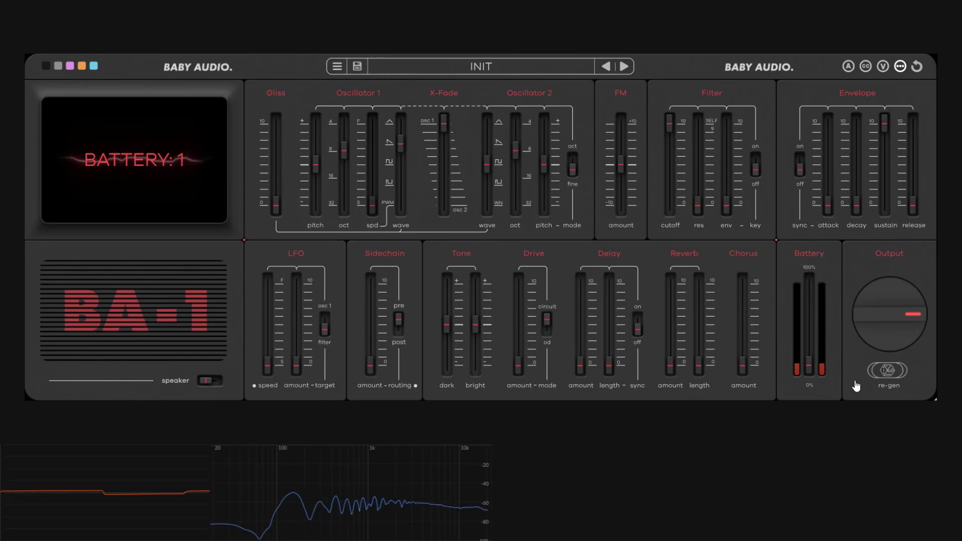
drag(856, 386, 874, 274)
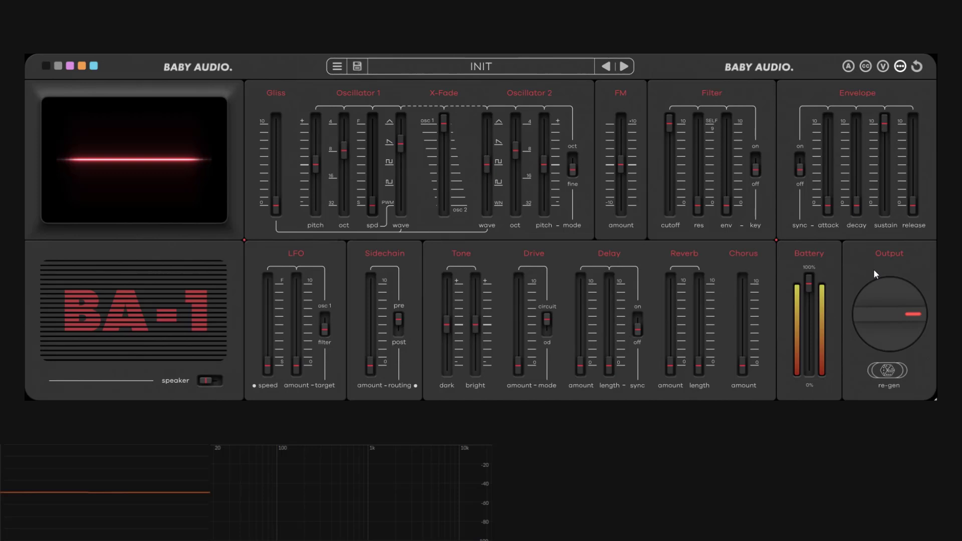
Step: Compare the battery at 50, 15 and 44, and return it to full charge
drag(822, 278, 814, 336)
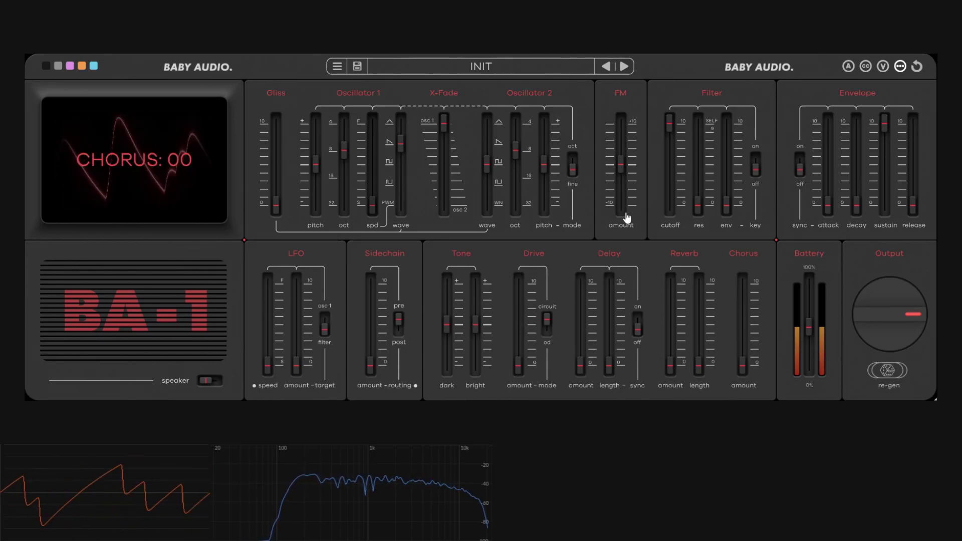
mouse_move(810, 332)
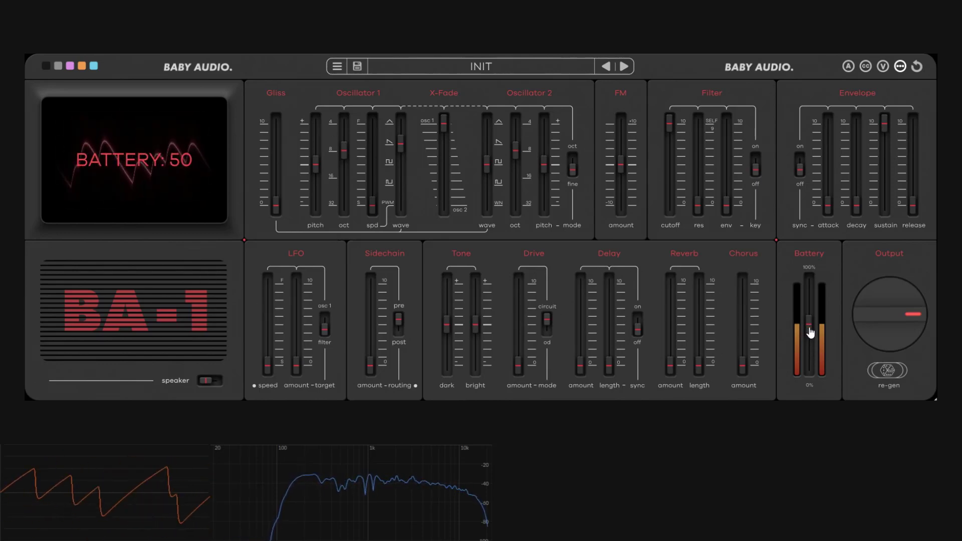
drag(810, 332, 809, 376)
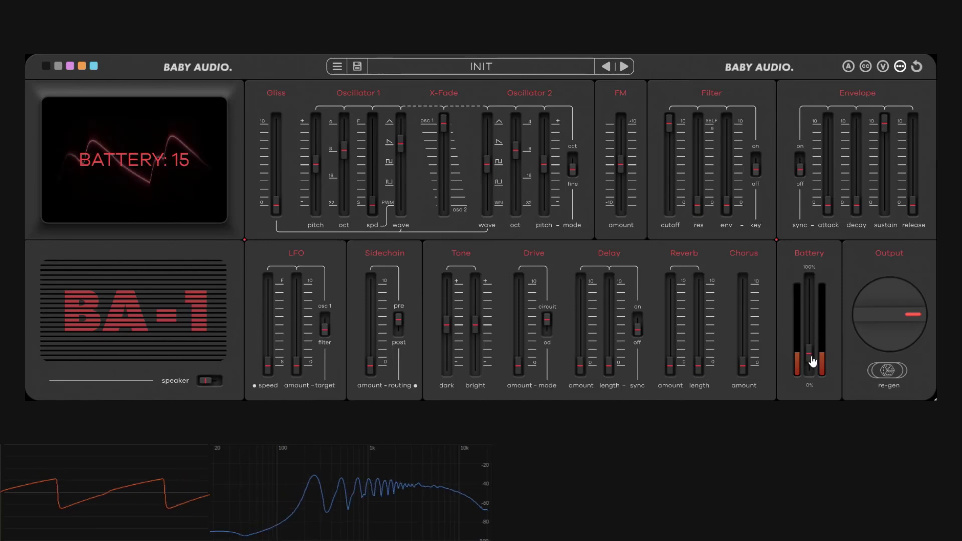
drag(813, 365, 813, 341)
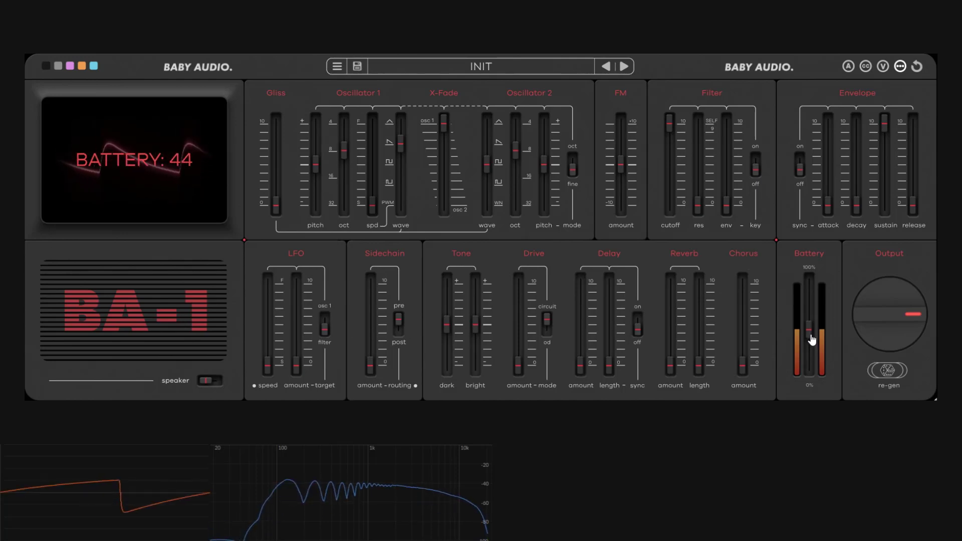
drag(812, 341, 832, 247)
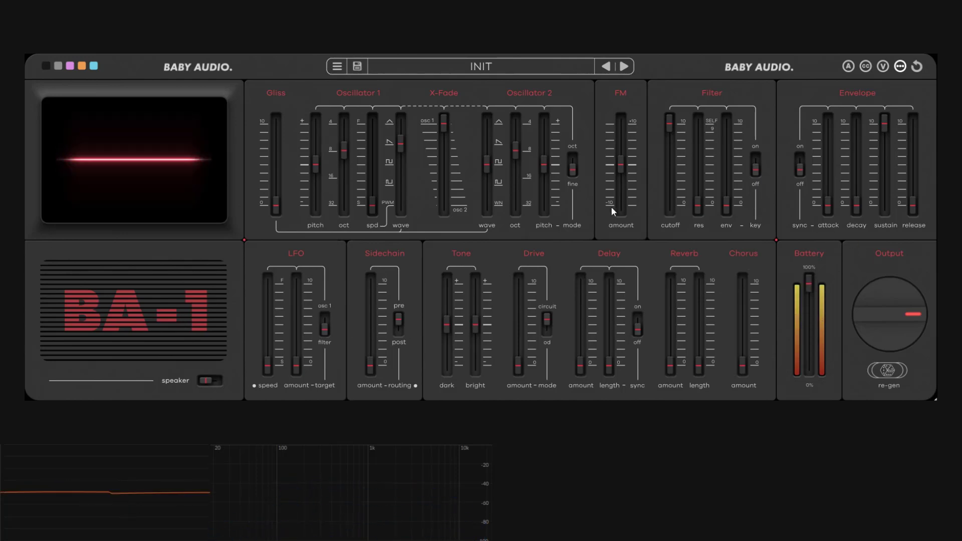
Step: Switch the speaker on, try it with a reduced battery level, and switch it off
click(210, 382)
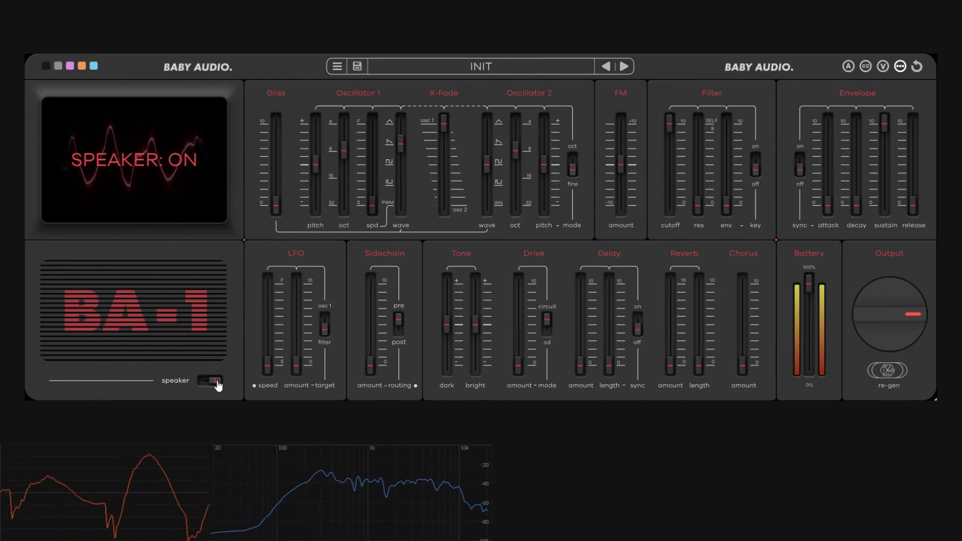
drag(808, 283, 801, 311)
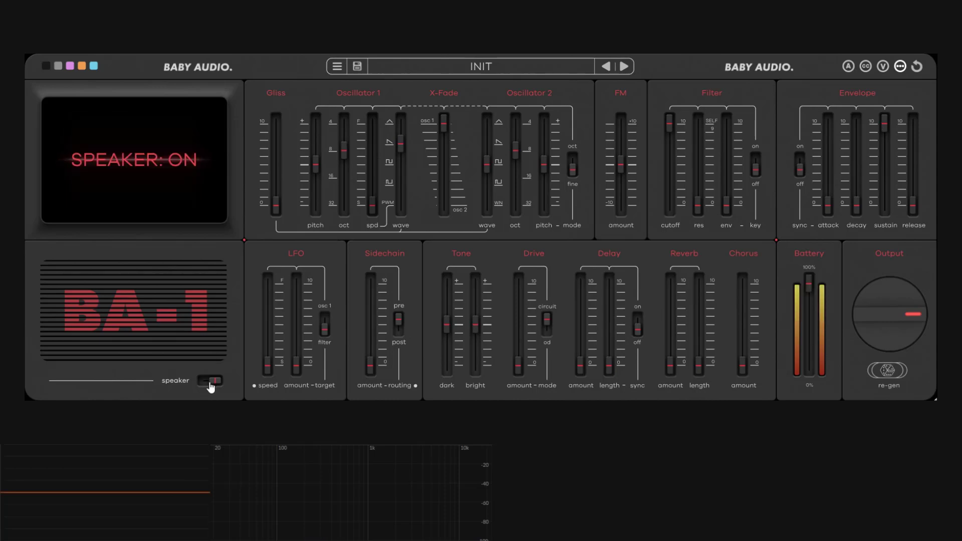
click(209, 381)
Step: Generate a series of random patches with Re-Gen, and return to the INIT settings
click(895, 375)
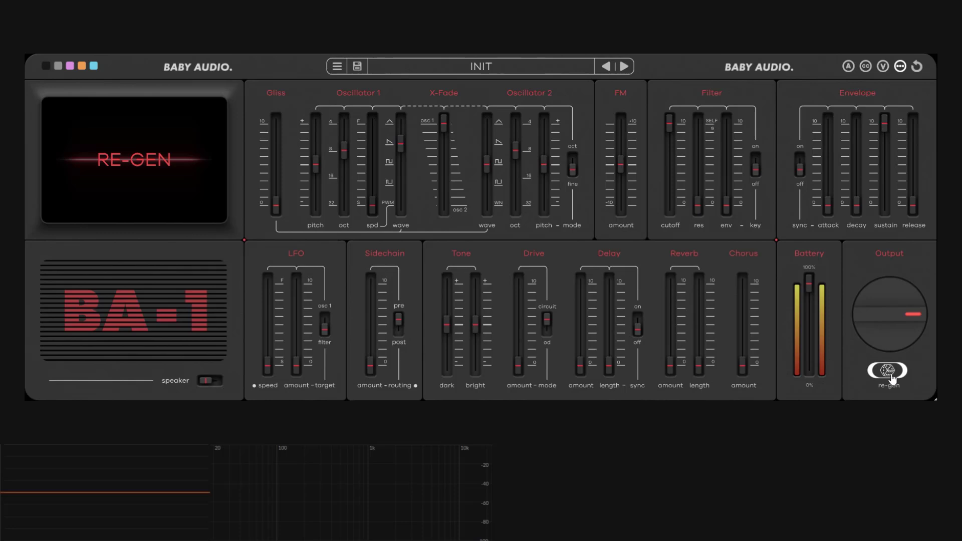
click(891, 373)
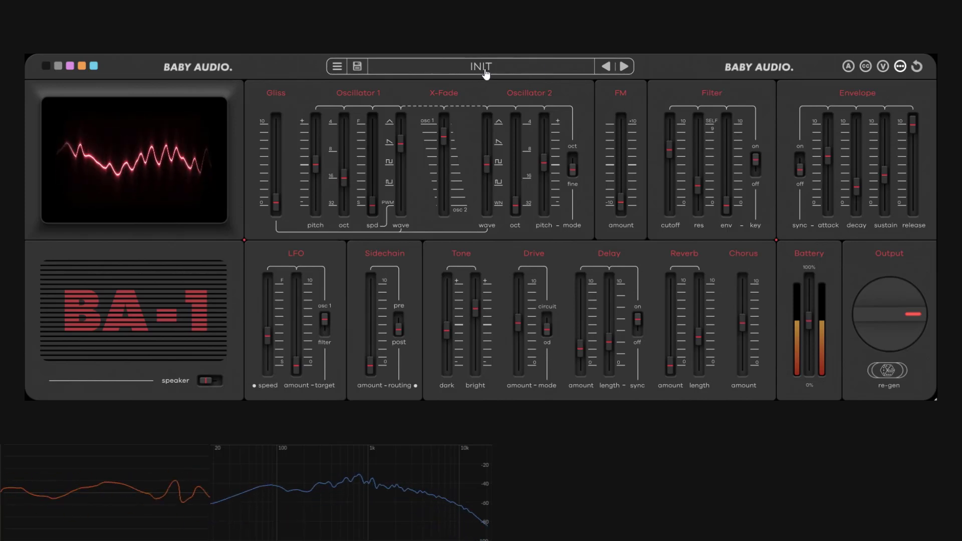
click(878, 373)
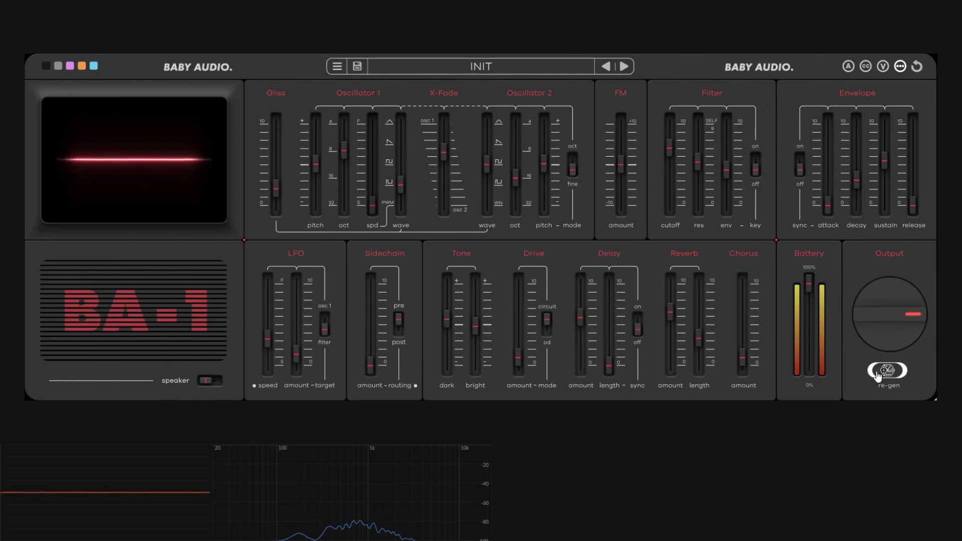
click(877, 374)
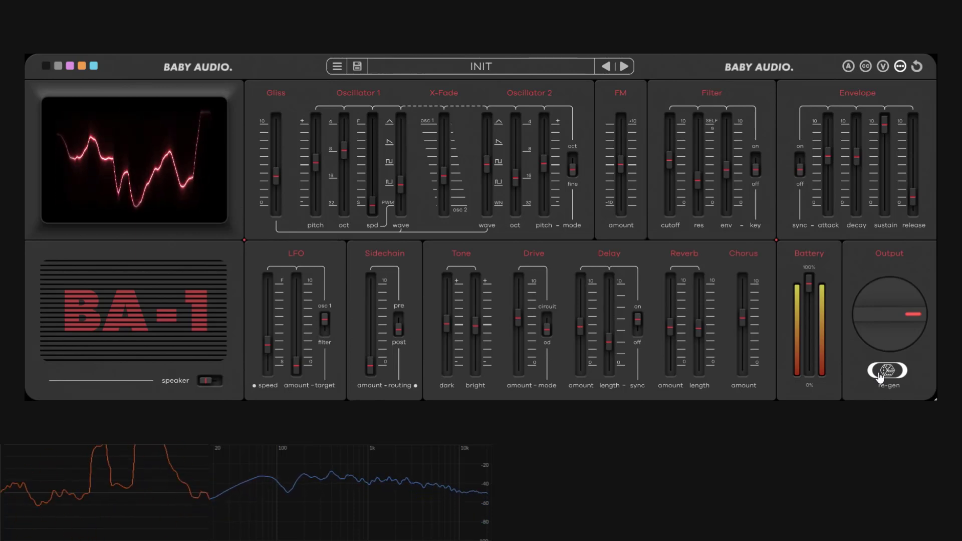
click(880, 374)
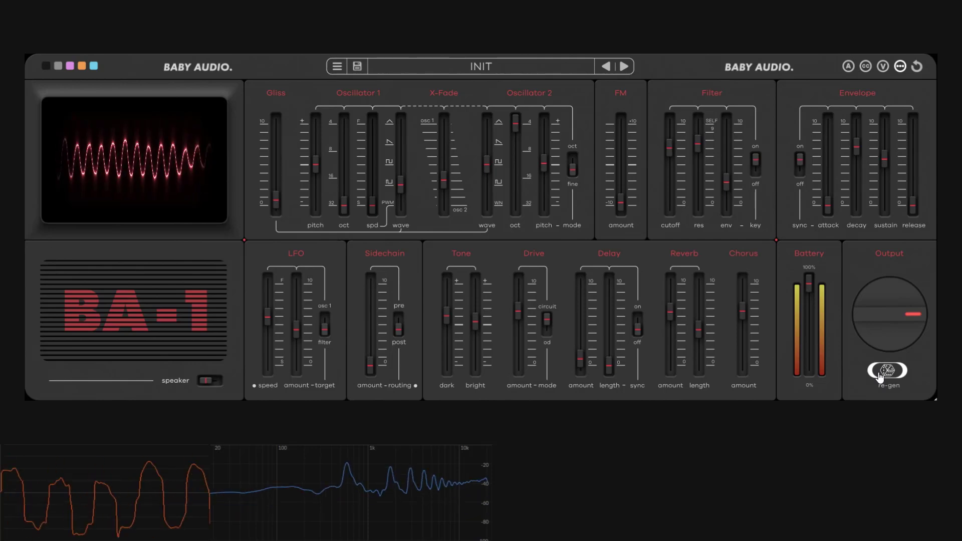
click(880, 374)
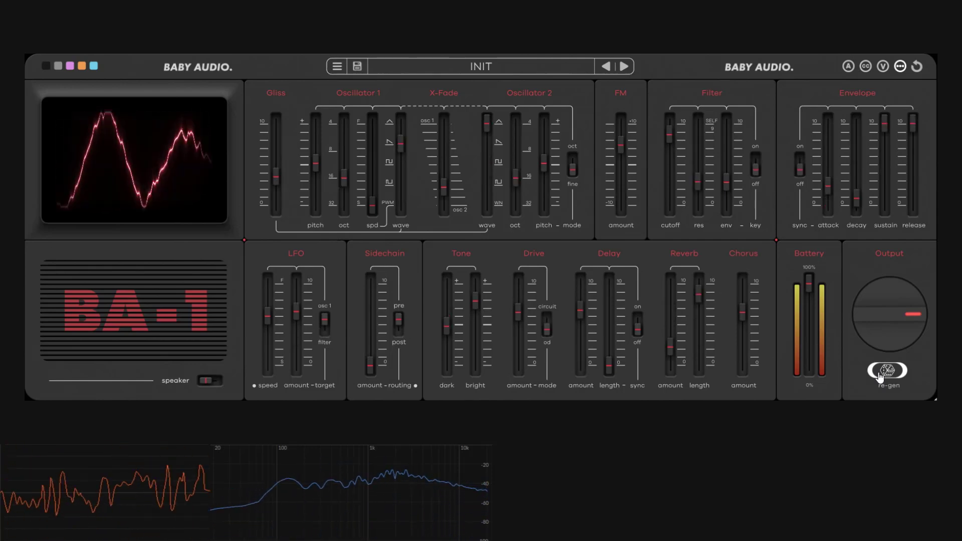
click(881, 373)
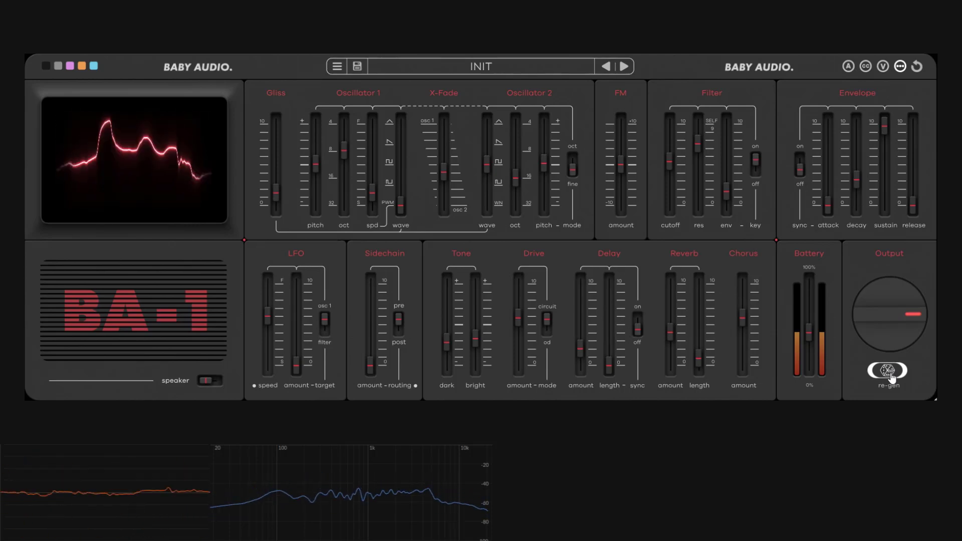
click(885, 372)
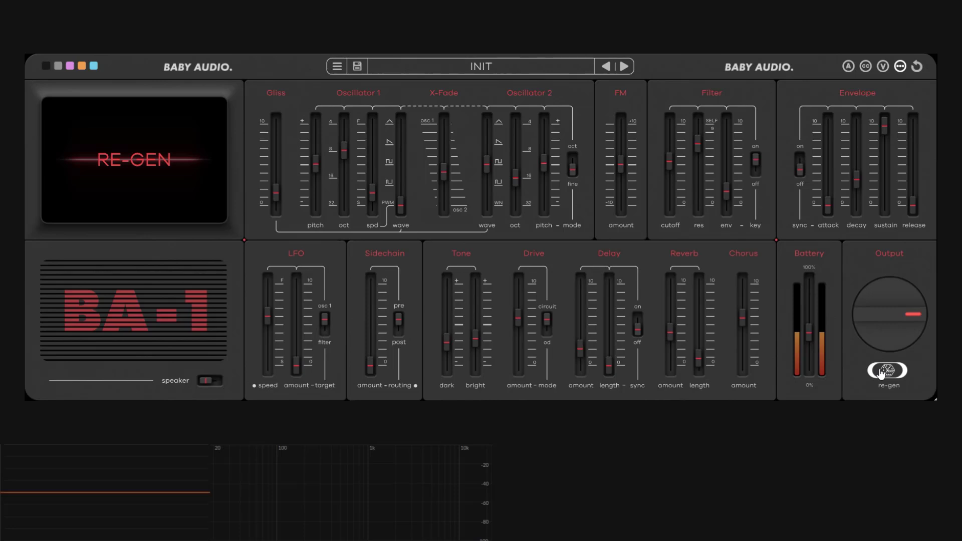
click(882, 372)
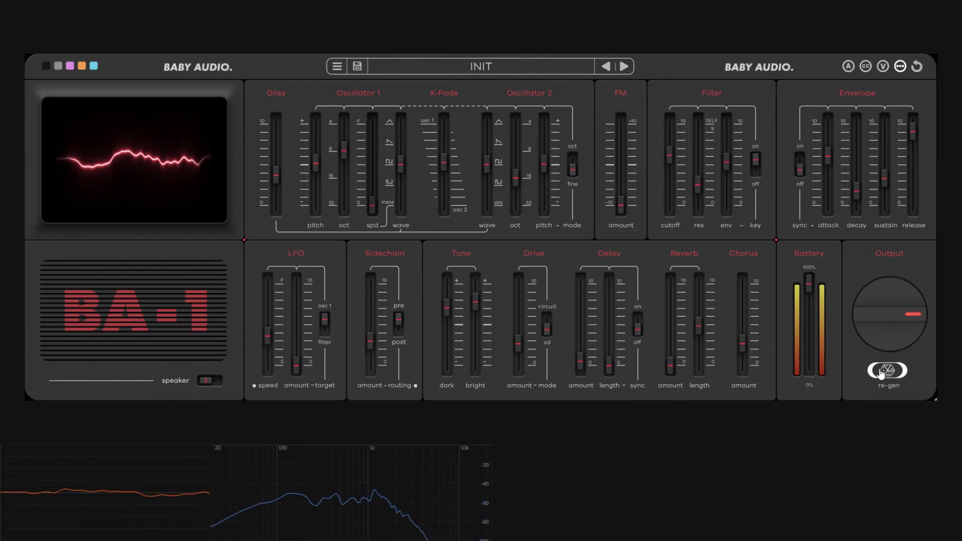
click(882, 372)
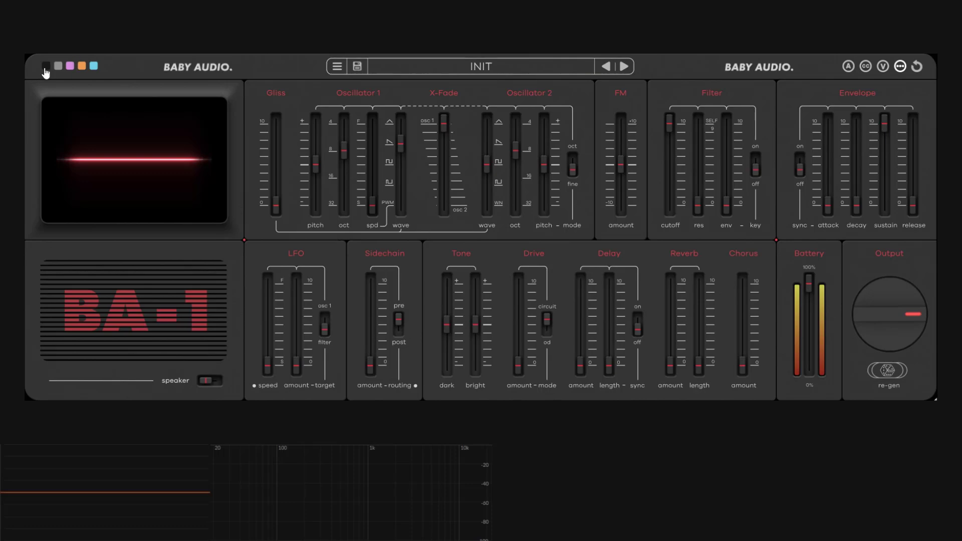
Step: Preview the blue, orange and purple interface colours, and return to black
click(94, 66)
click(82, 66)
click(70, 67)
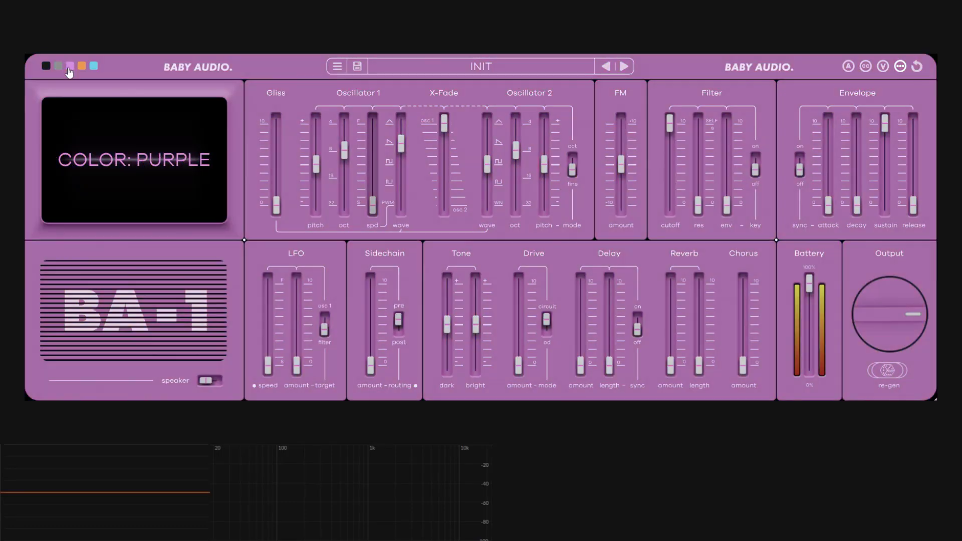
click(46, 66)
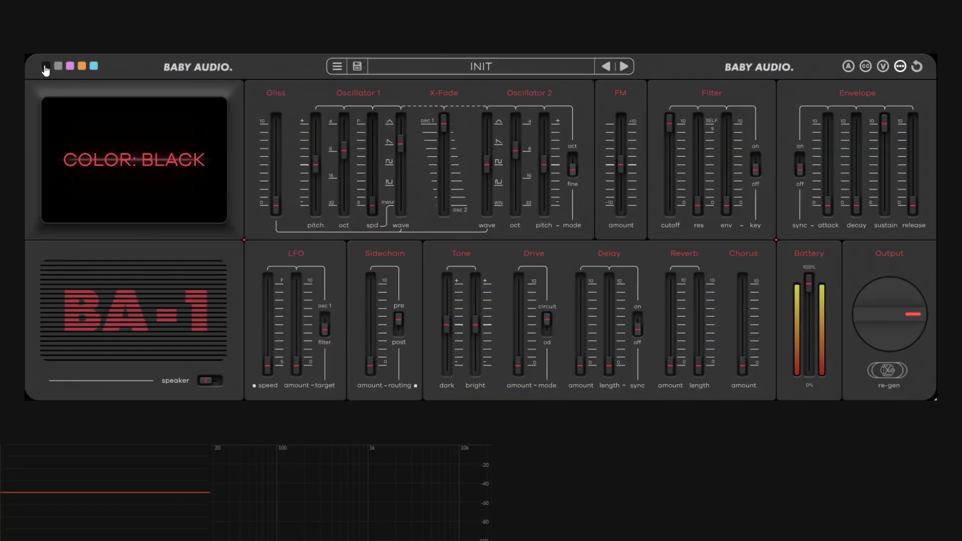
Step: Switch the voice mode to monophonic and back to polyphonic
click(900, 67)
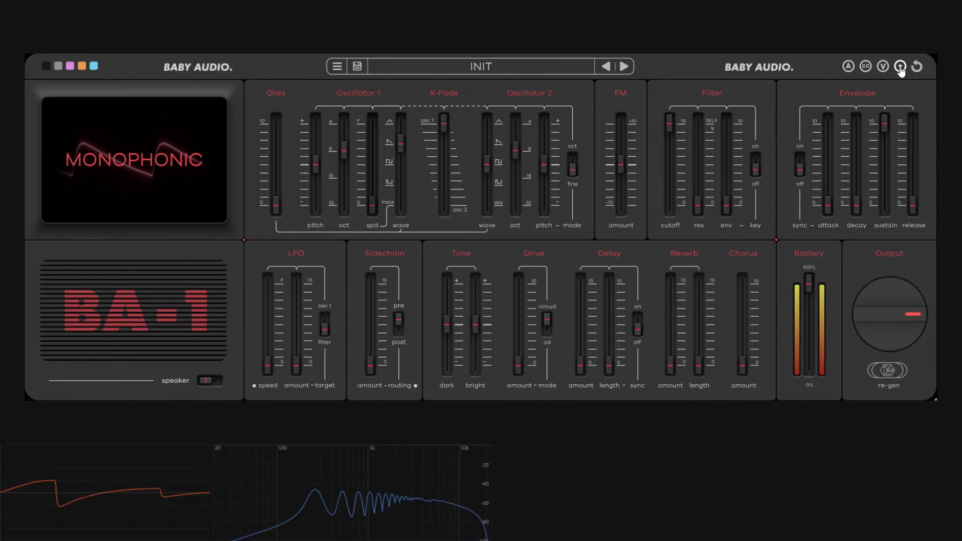
click(900, 67)
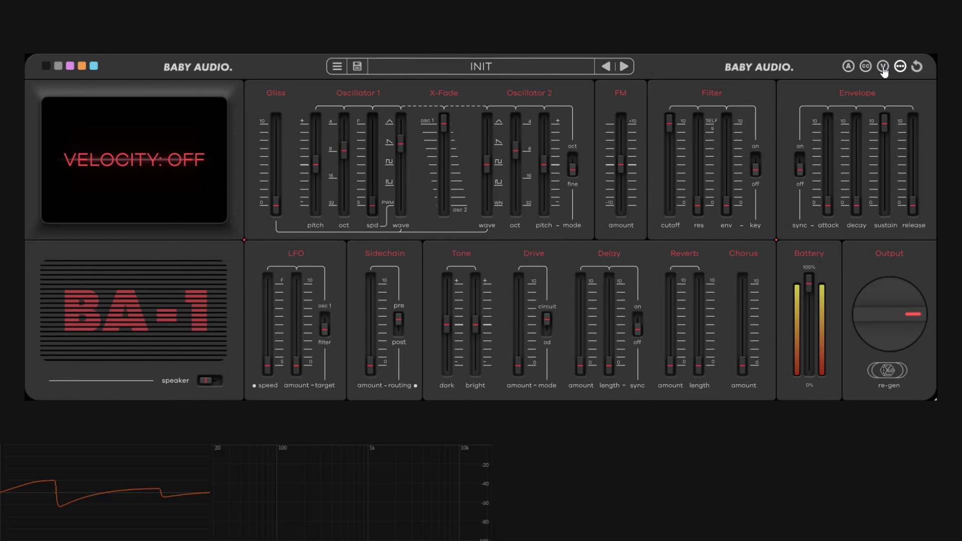
Step: Turn velocity sensitivity on and open the MIDI CC options
click(883, 69)
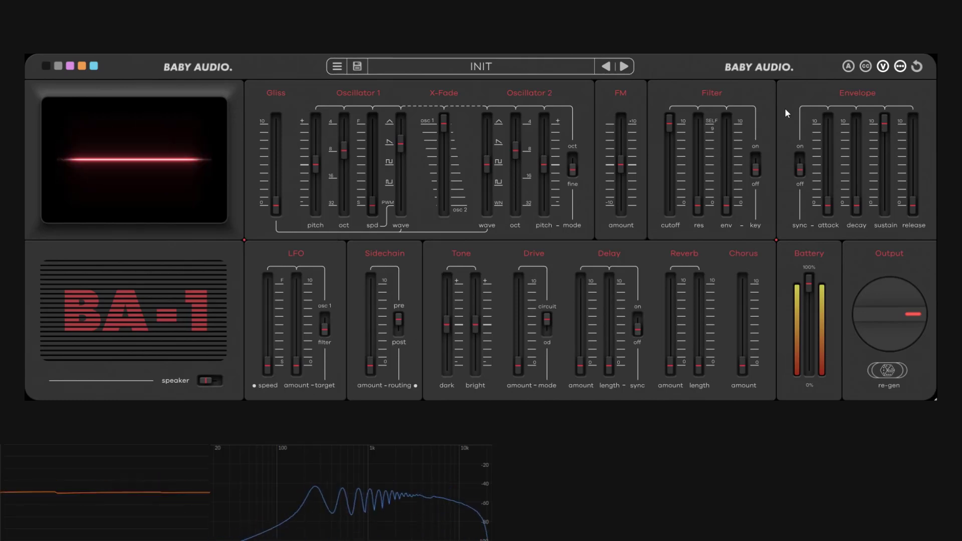
click(865, 67)
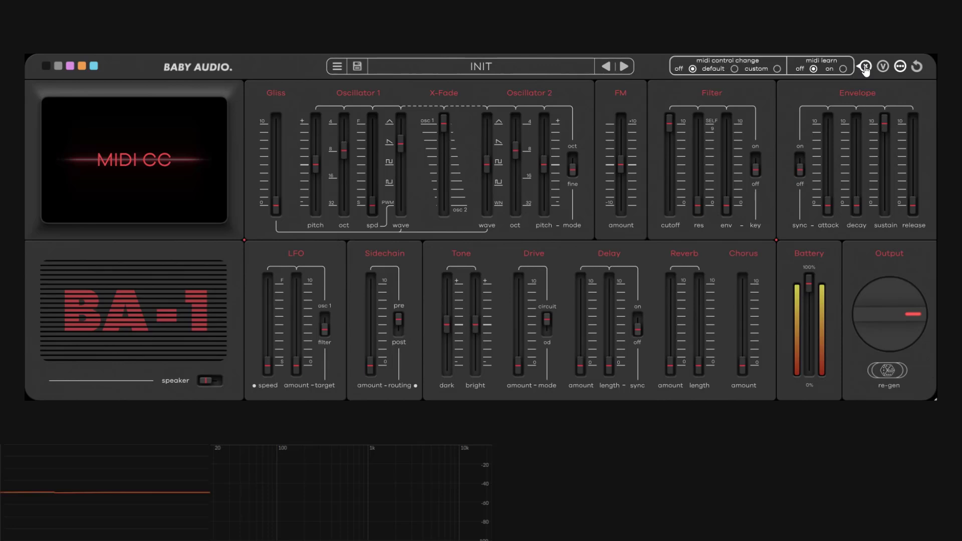
Step: Close the MIDI CC options and turn on the arpeggiator
click(865, 68)
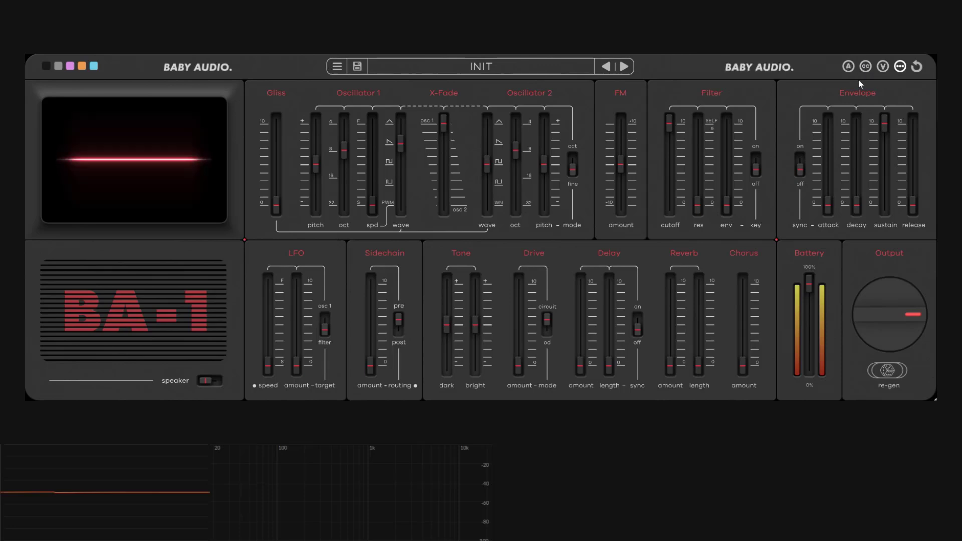
click(847, 67)
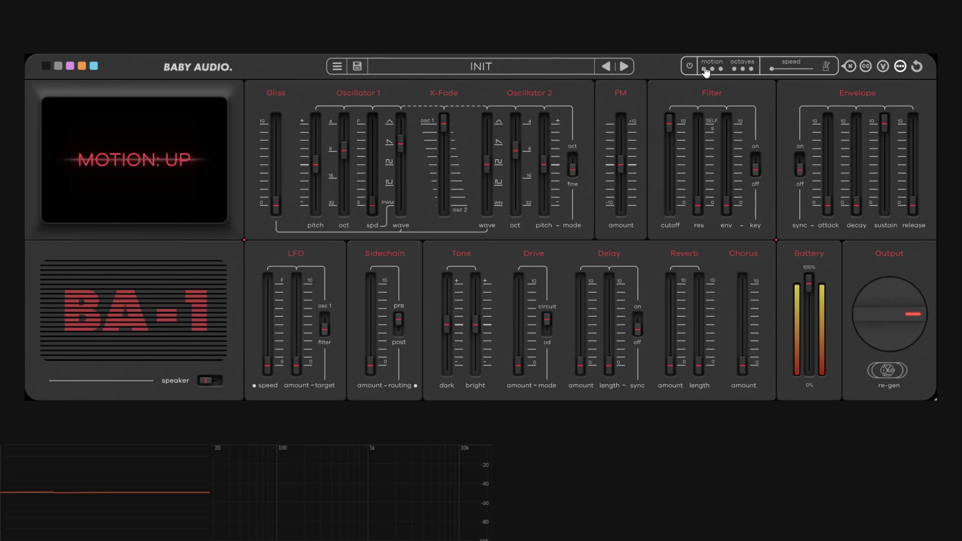
click(689, 66)
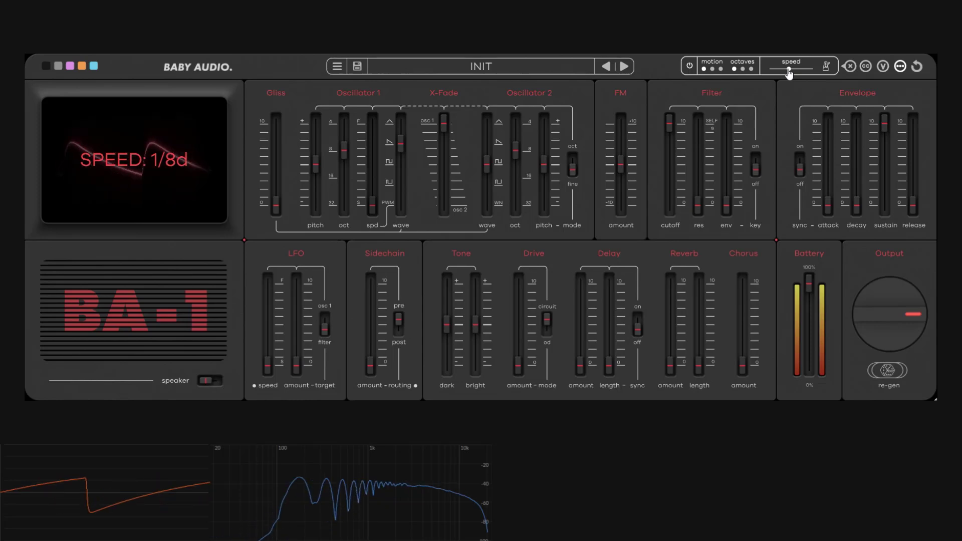
Step: Raise the arpeggiator speed, turn arp sync off, and lower the unsynced speed to below the middle of its range
mouse_move(789, 73)
mouse_down()
mouse_move(772, 74)
mouse_move(811, 74)
mouse_move(790, 71)
mouse_up()
click(823, 72)
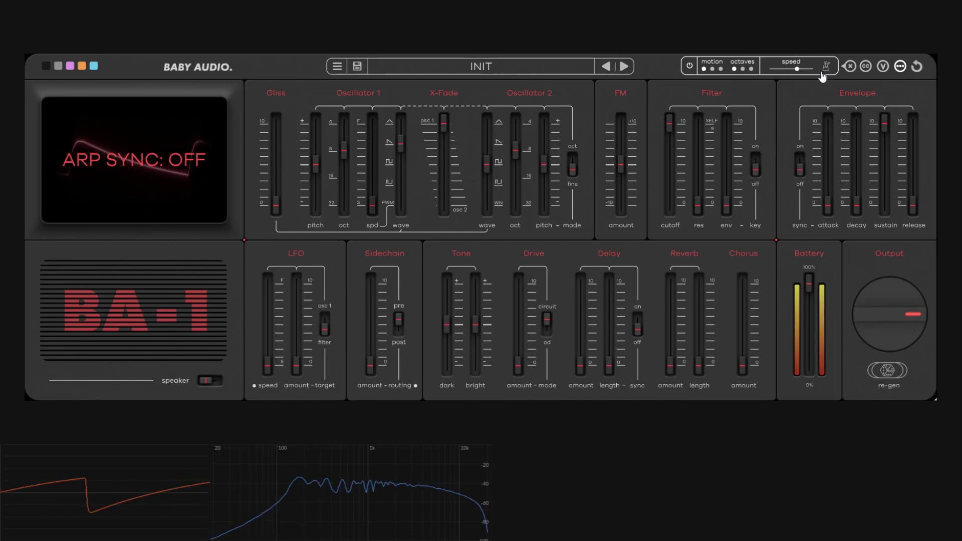
mouse_move(796, 68)
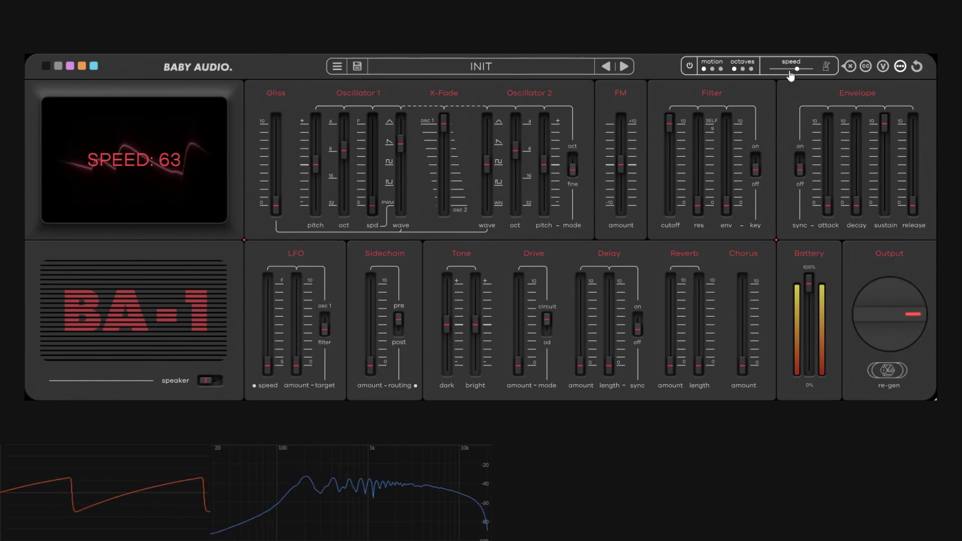
drag(791, 76, 780, 73)
Step: Switch the arpeggiator motion between up and down, and set it to the third motion option
mouse_move(712, 73)
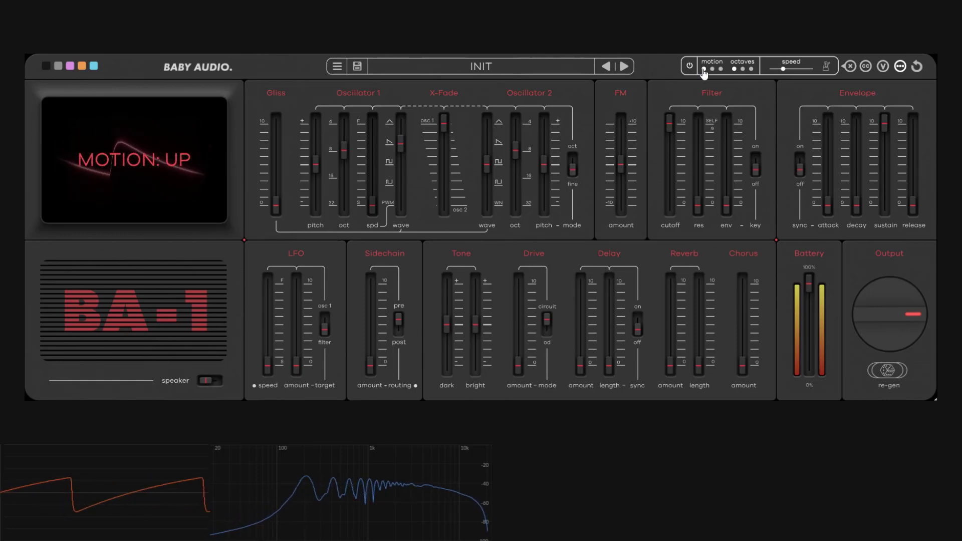
click(712, 70)
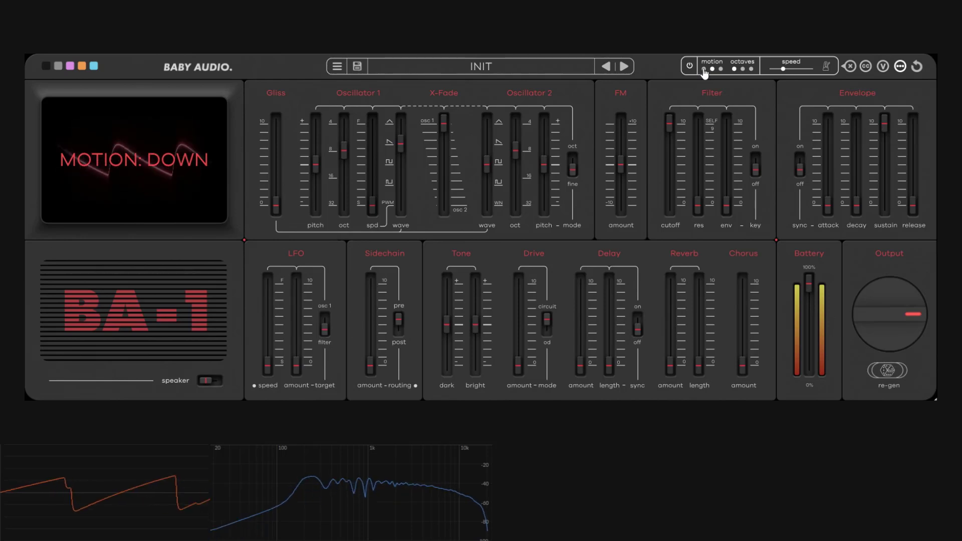
click(704, 70)
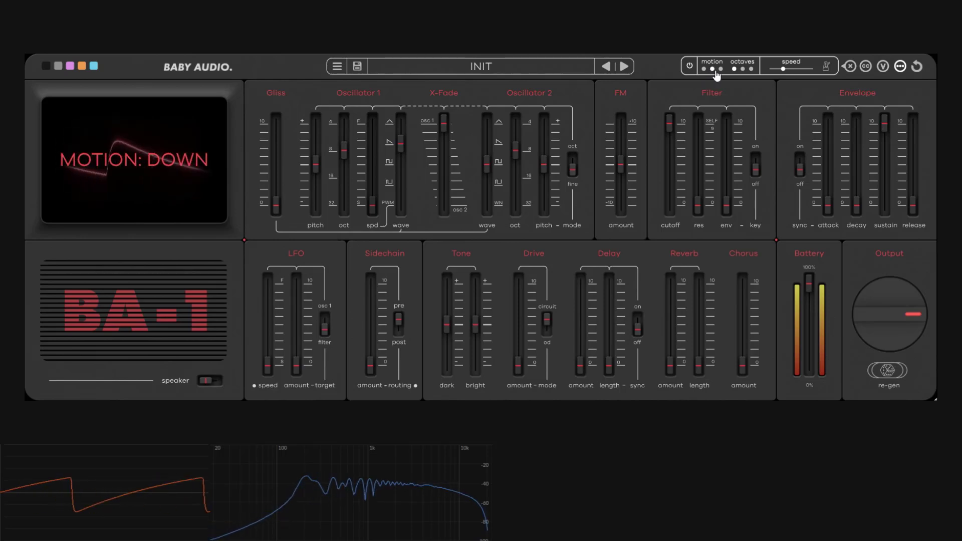
click(720, 70)
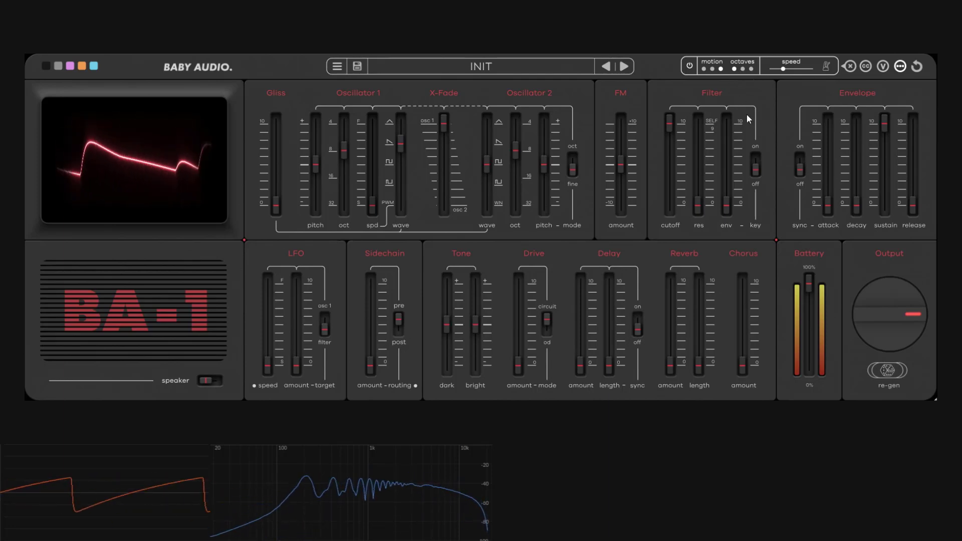
Step: Set the arpeggiator range to 3 octaves and turn the arpeggiator off
click(733, 74)
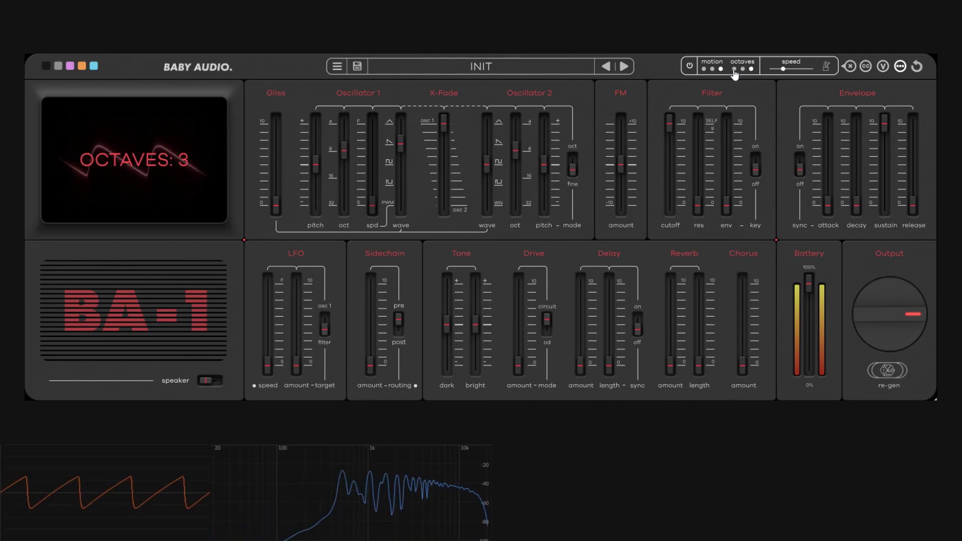
click(690, 67)
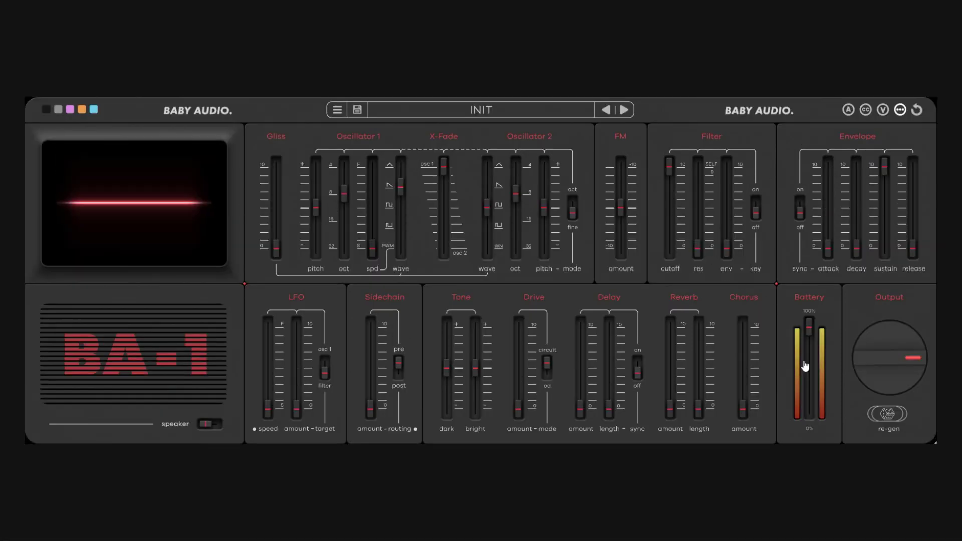
Step: Look through the packs and the preset list in the preset browser, and close it with INIT still loaded
click(478, 119)
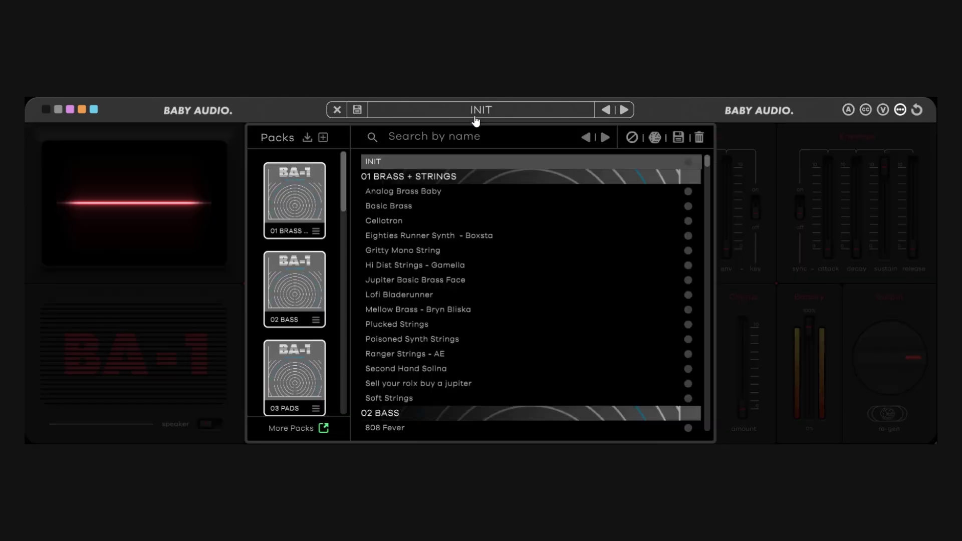
click(337, 110)
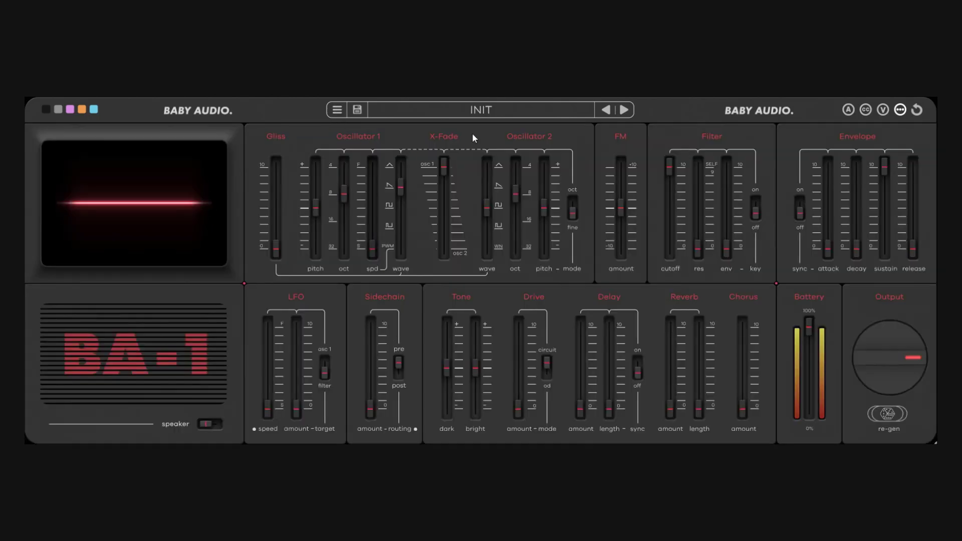
click(451, 115)
click(337, 110)
click(516, 112)
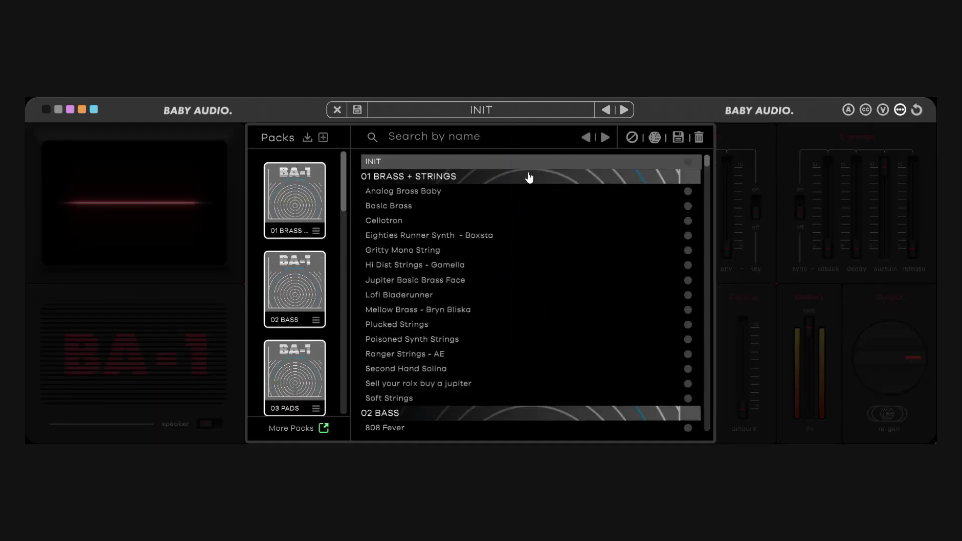
scroll(515, 281, down, 3)
scroll(511, 281, up, 3)
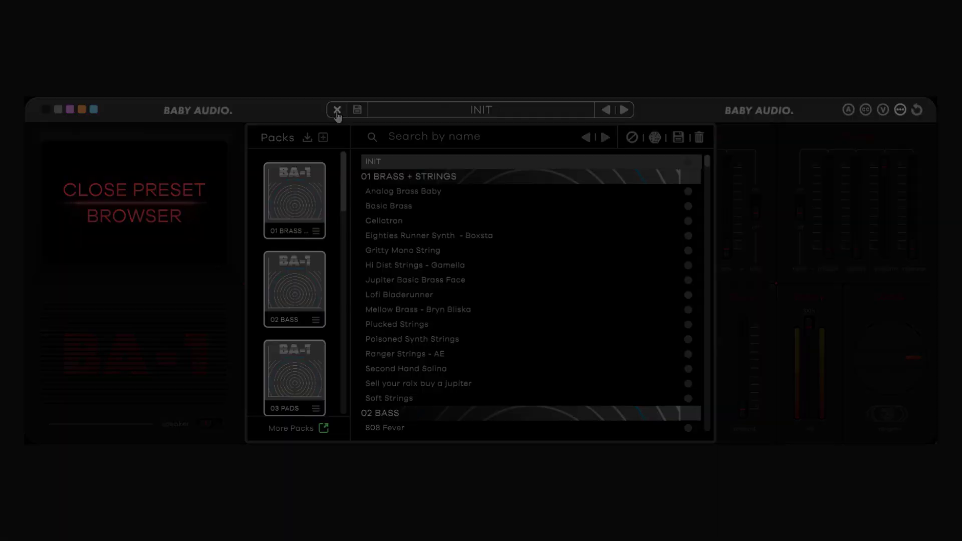
click(337, 110)
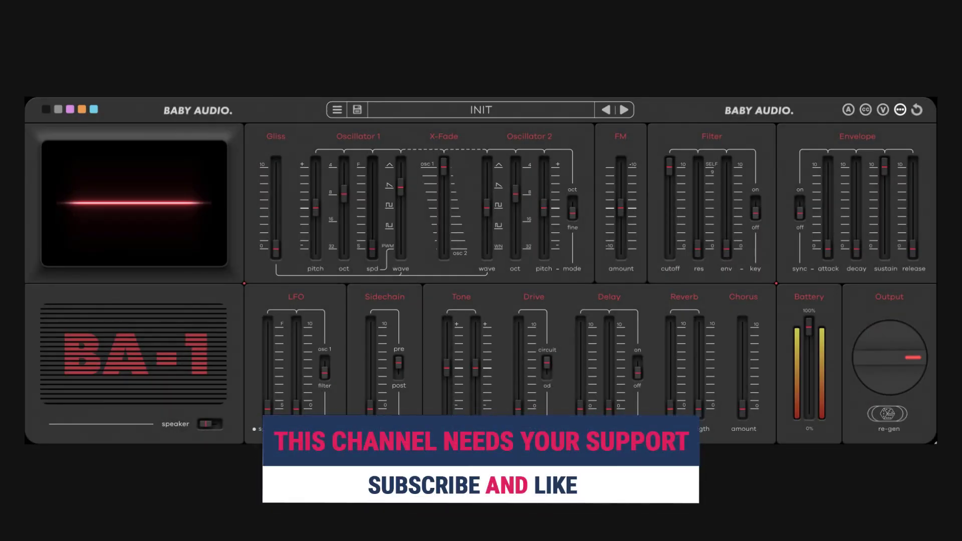